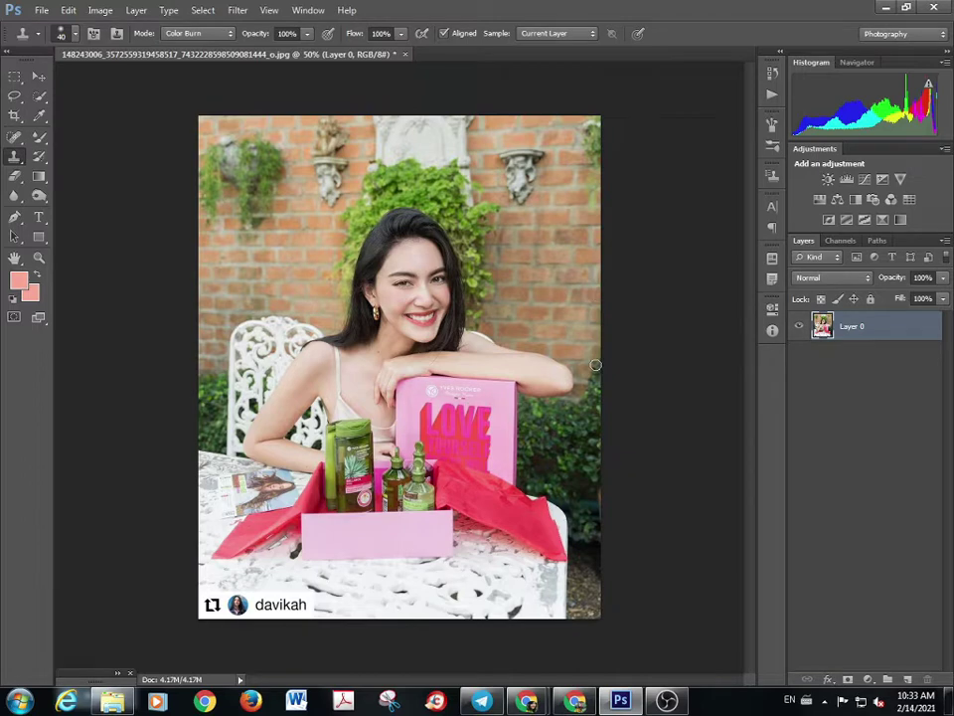
# Make a Quick Selection over the woman's hair and body, the chair, the pink box, the products and the white table
pyautogui.hotkey('ctrl', '+')
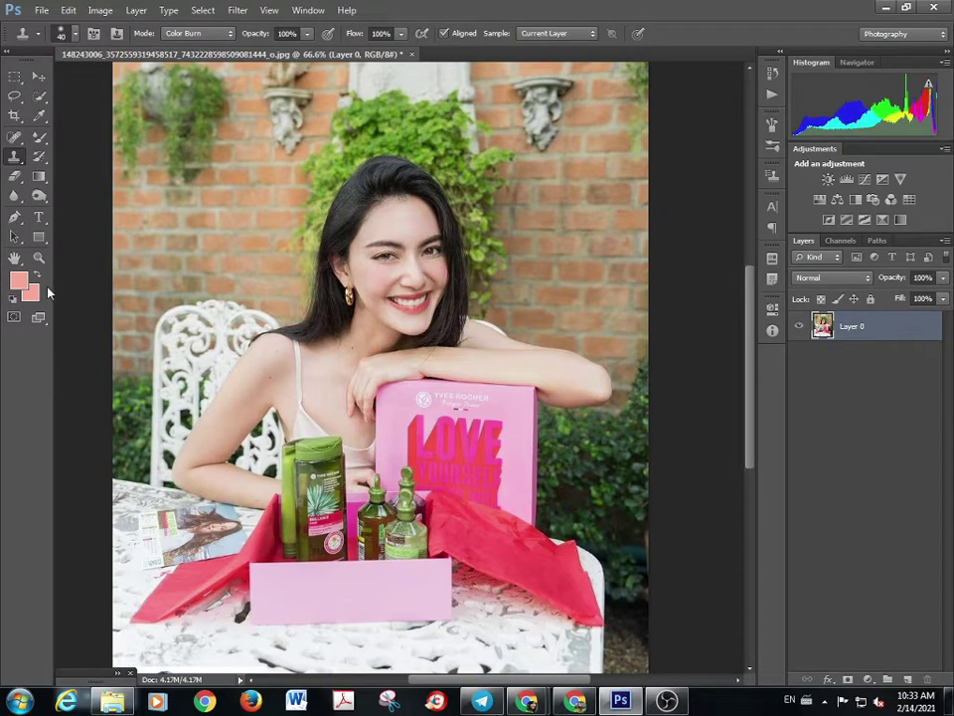
pyautogui.click(39, 97)
pyautogui.scroll(2, 323, 284)
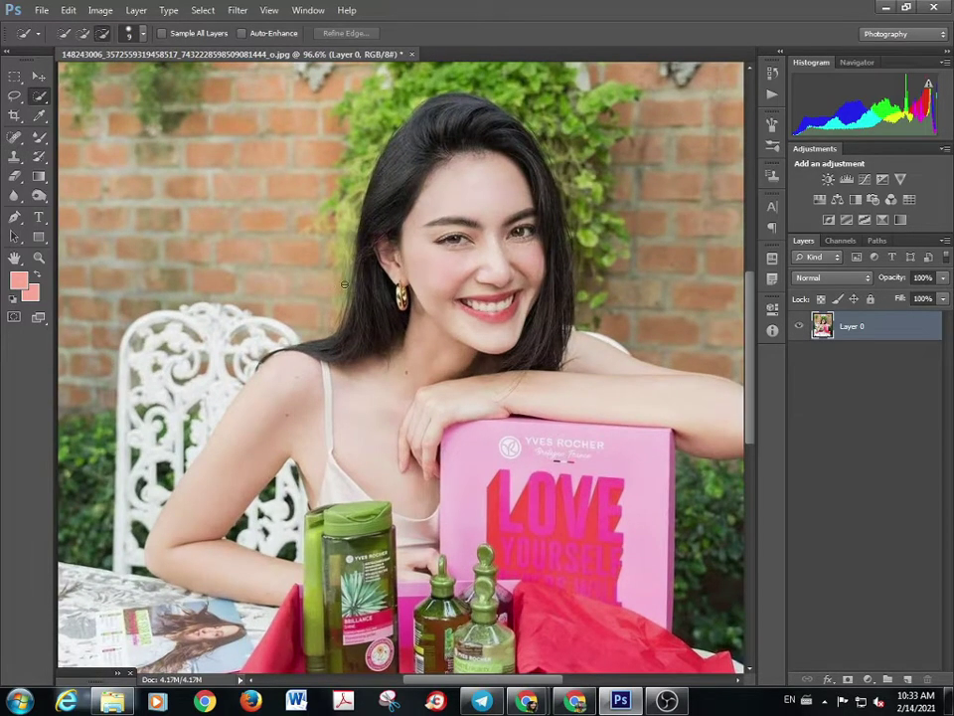
pyautogui.scroll(1, 419, 296)
pyautogui.scroll(-3, 420, 299)
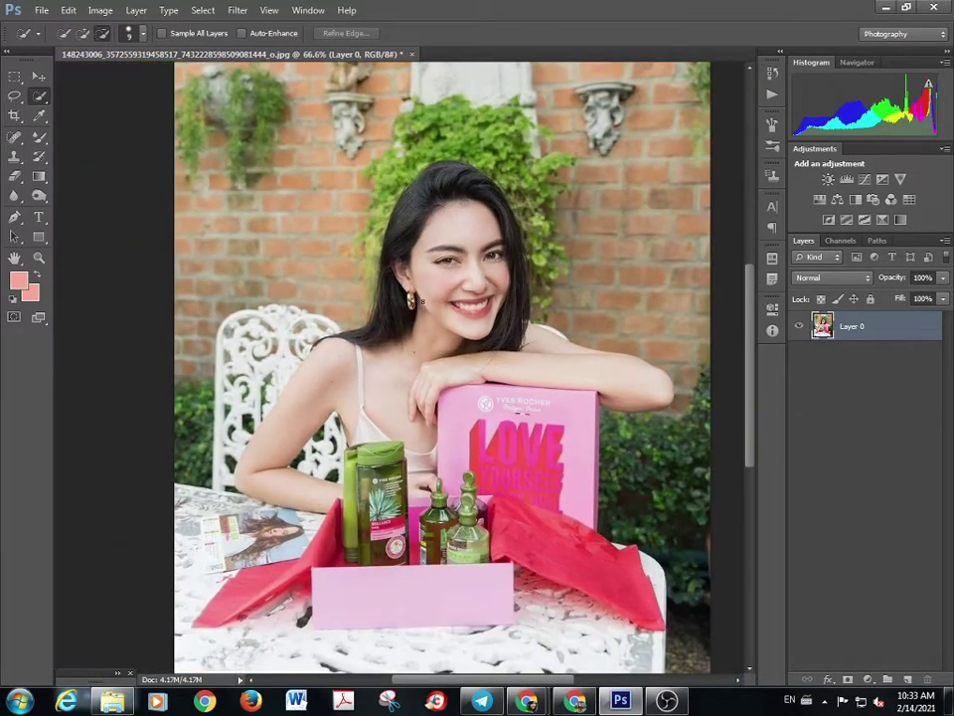
pyautogui.moveTo(435, 171)
pyautogui.mouseDown()
pyautogui.moveTo(316, 187)
pyautogui.moveTo(348, 224)
pyautogui.moveTo(264, 289)
pyautogui.moveTo(243, 382)
pyautogui.mouseUp()
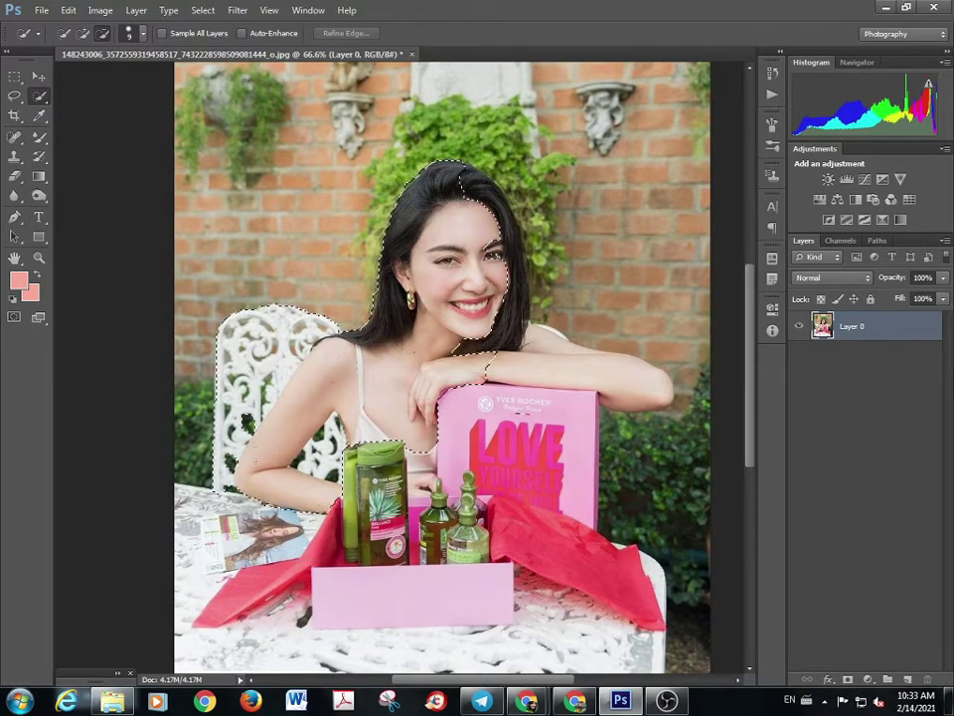
pyautogui.moveTo(283, 487)
pyautogui.mouseDown()
pyautogui.moveTo(333, 544)
pyautogui.moveTo(333, 572)
pyautogui.moveTo(433, 596)
pyautogui.moveTo(463, 589)
pyautogui.moveTo(501, 509)
pyautogui.moveTo(539, 478)
pyautogui.moveTo(552, 473)
pyautogui.moveTo(577, 551)
pyautogui.mouseUp()
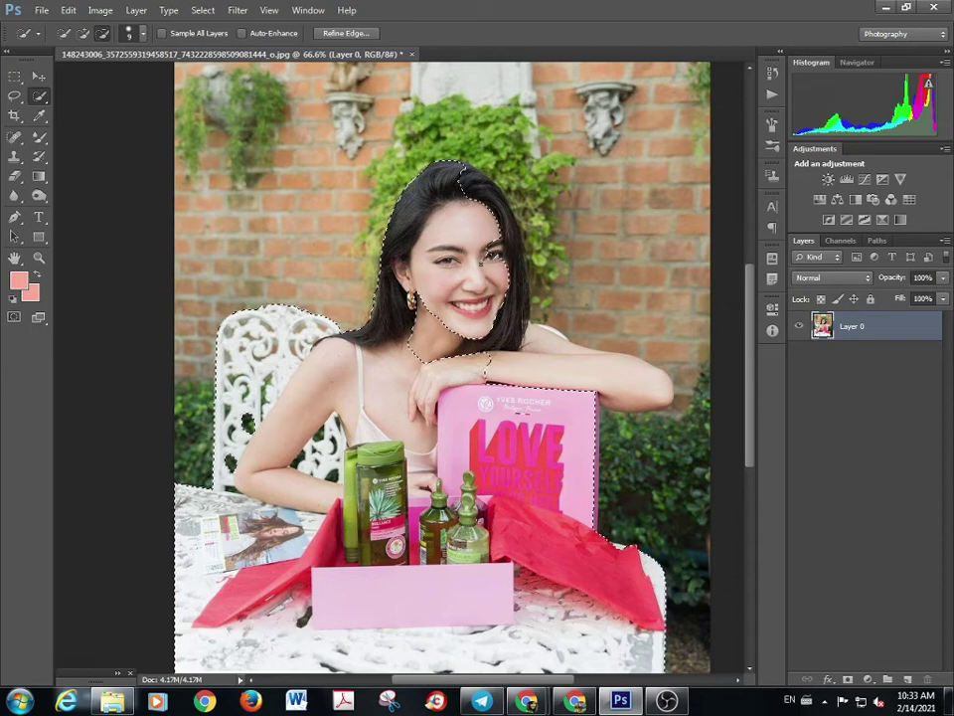
# Add the rest of the woman's face and hair, her outstretched arm and her elbow to the selection
pyautogui.click(83, 33)
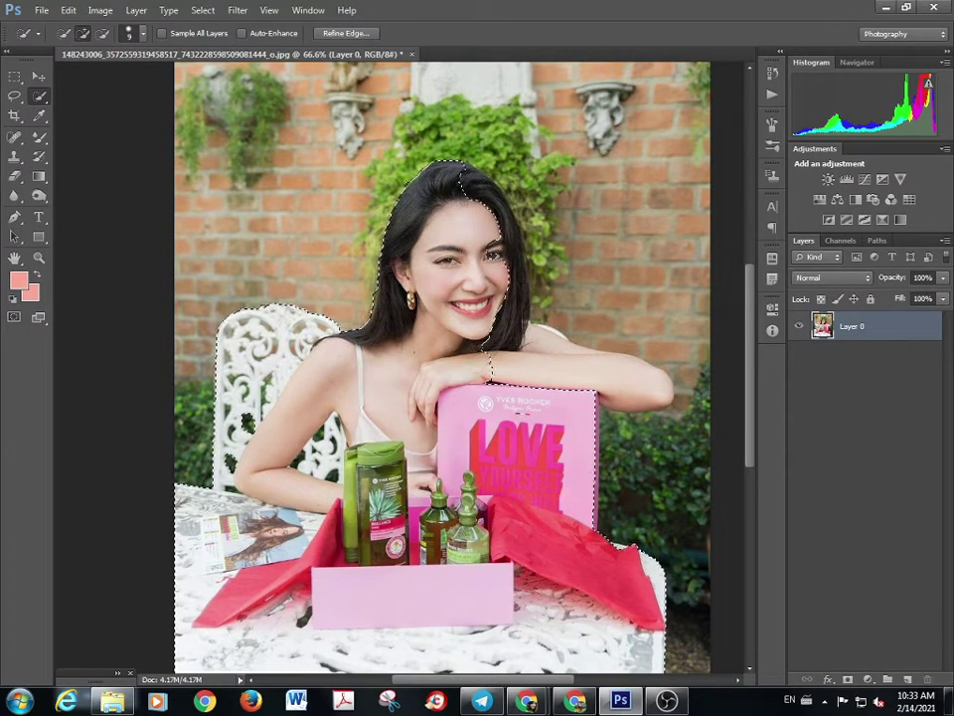
pyautogui.click(631, 378)
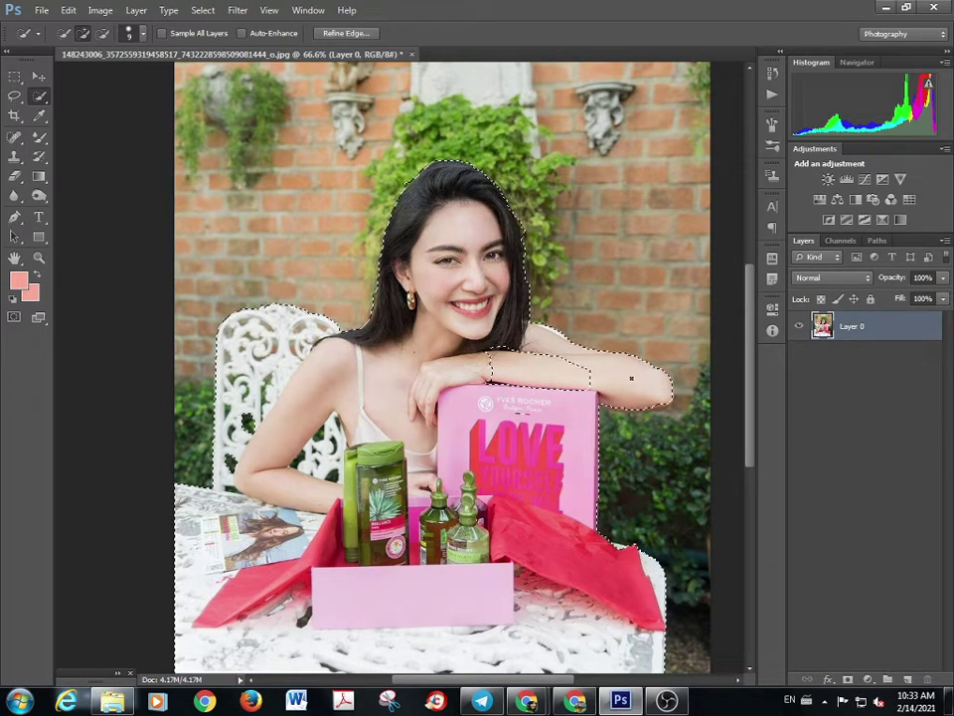
pyautogui.click(526, 355)
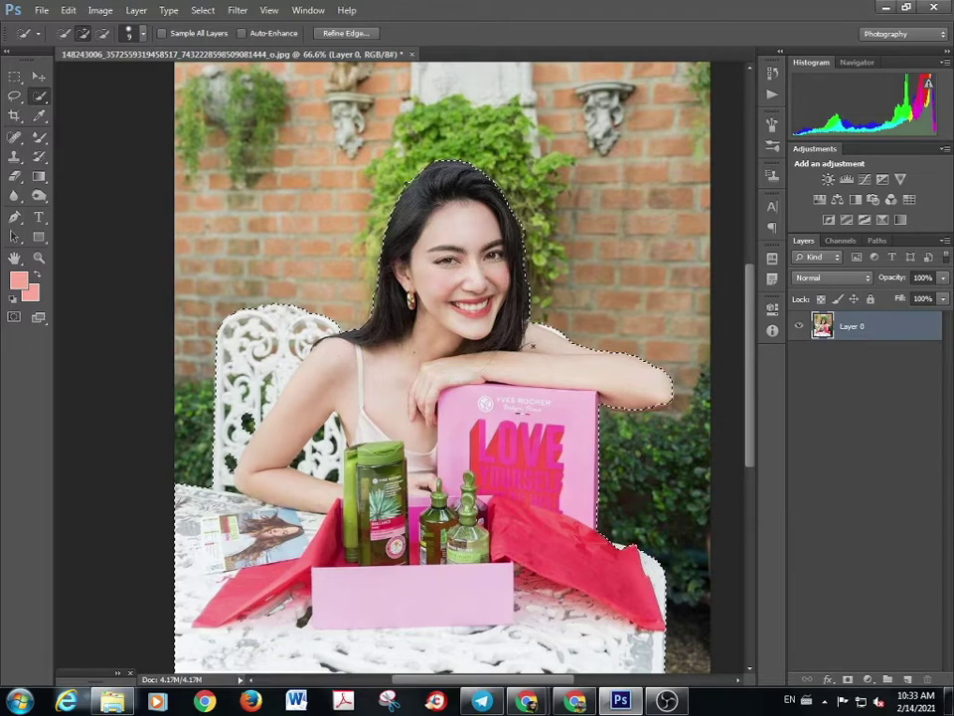
pyautogui.scroll(4, 566, 343)
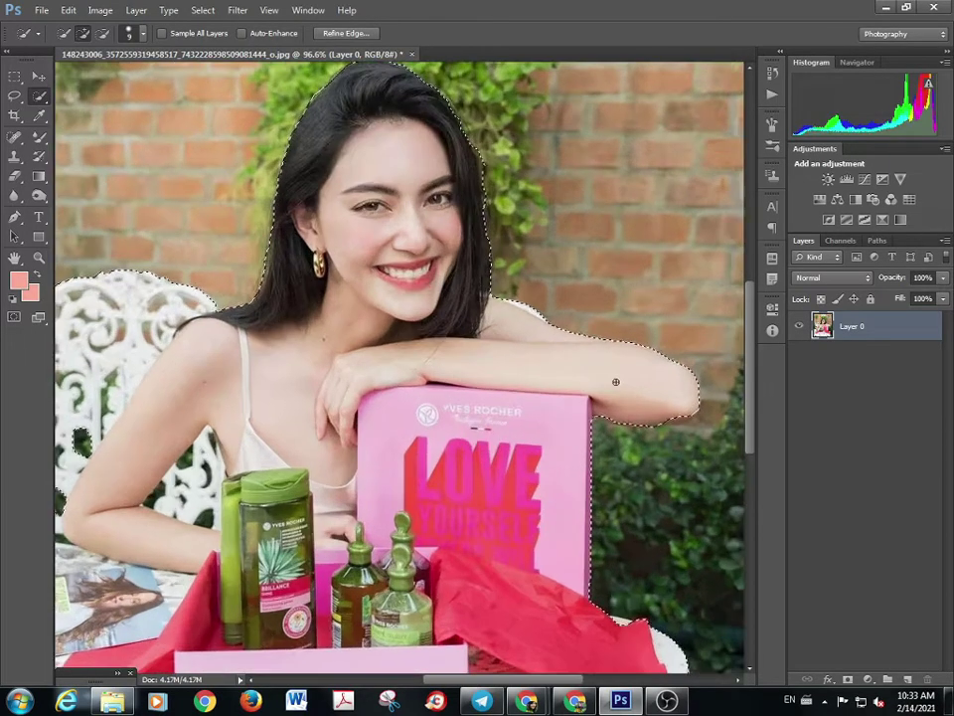
pyautogui.click(711, 434)
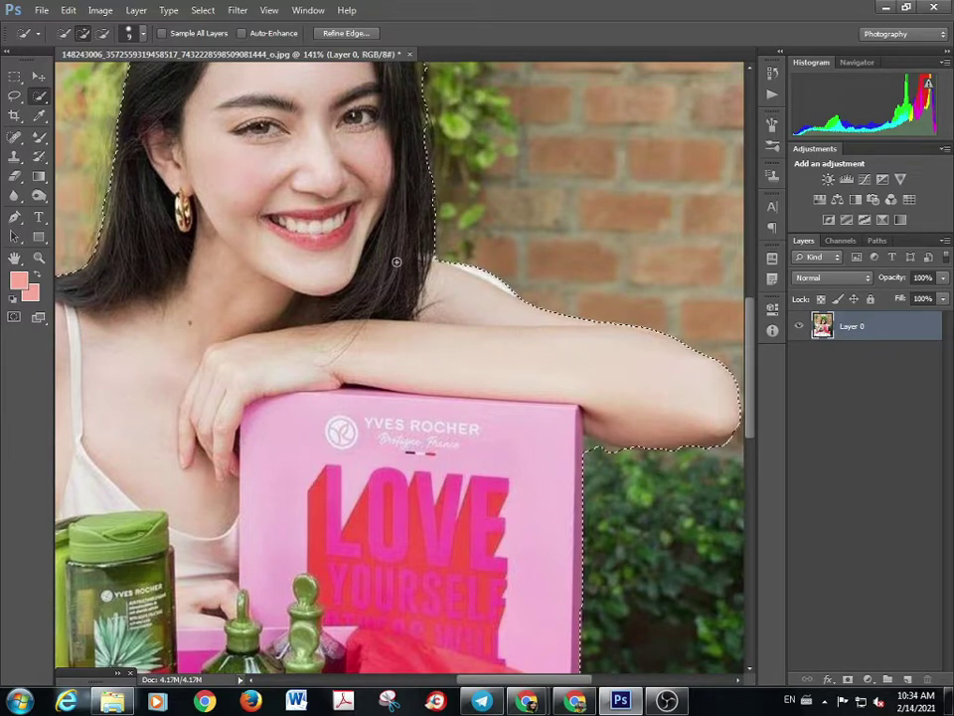
# Subtract the white tabletop, the magazine, the watermark and the white chair from the selection around the woman and gift box
pyautogui.scroll(-2, 391, 261)
pyautogui.scroll(-1, 349, 170)
pyautogui.scroll(3, 350, 170)
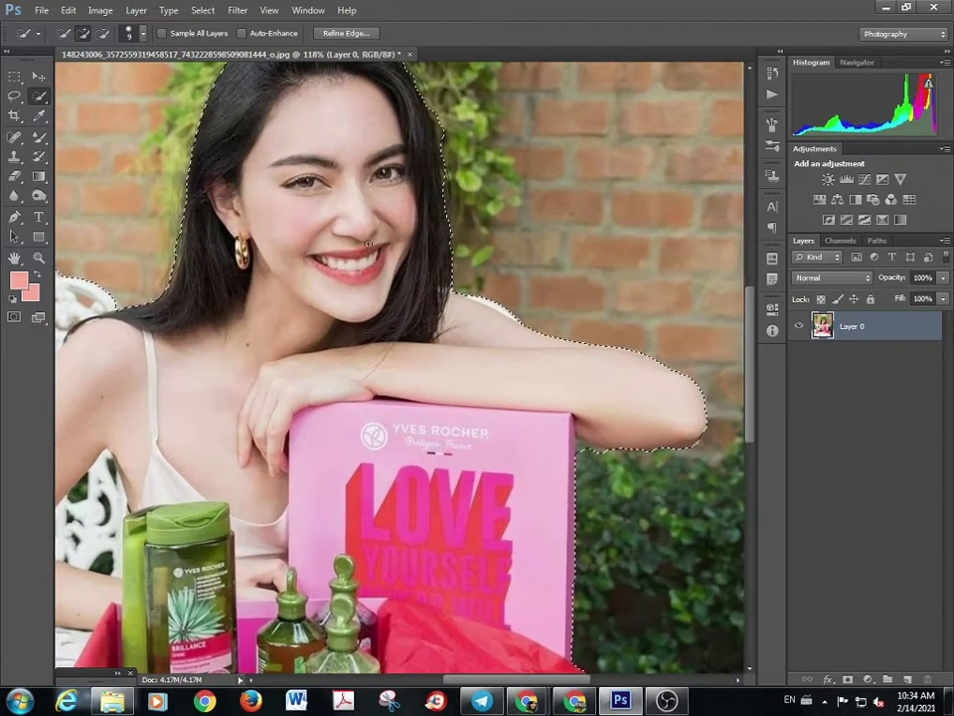
pyautogui.scroll(-3, 566, 273)
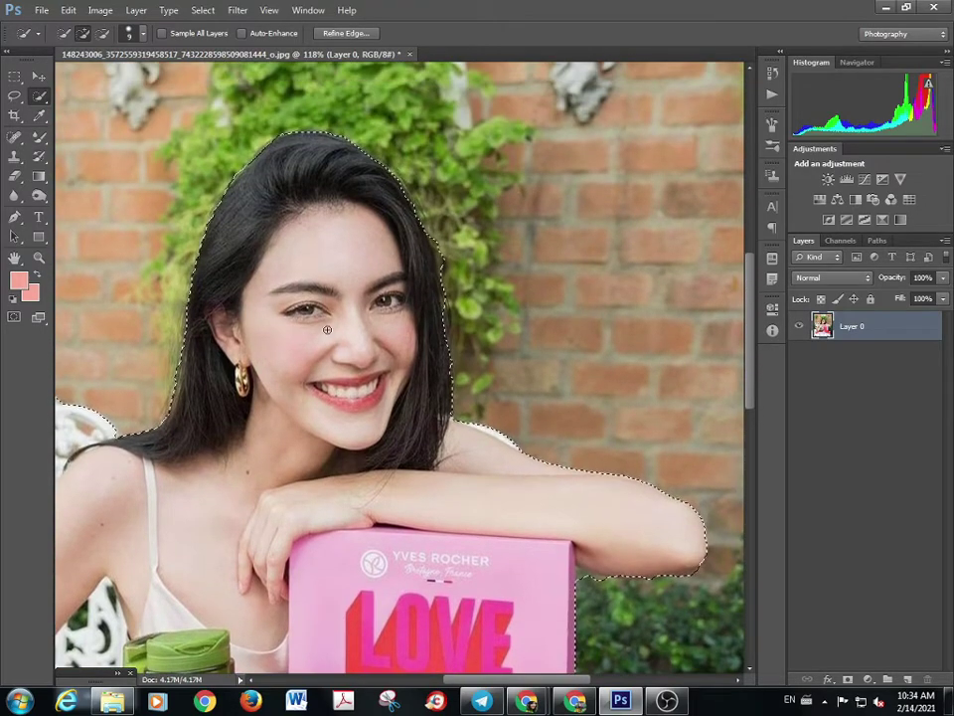
pyautogui.scroll(-1, 507, 229)
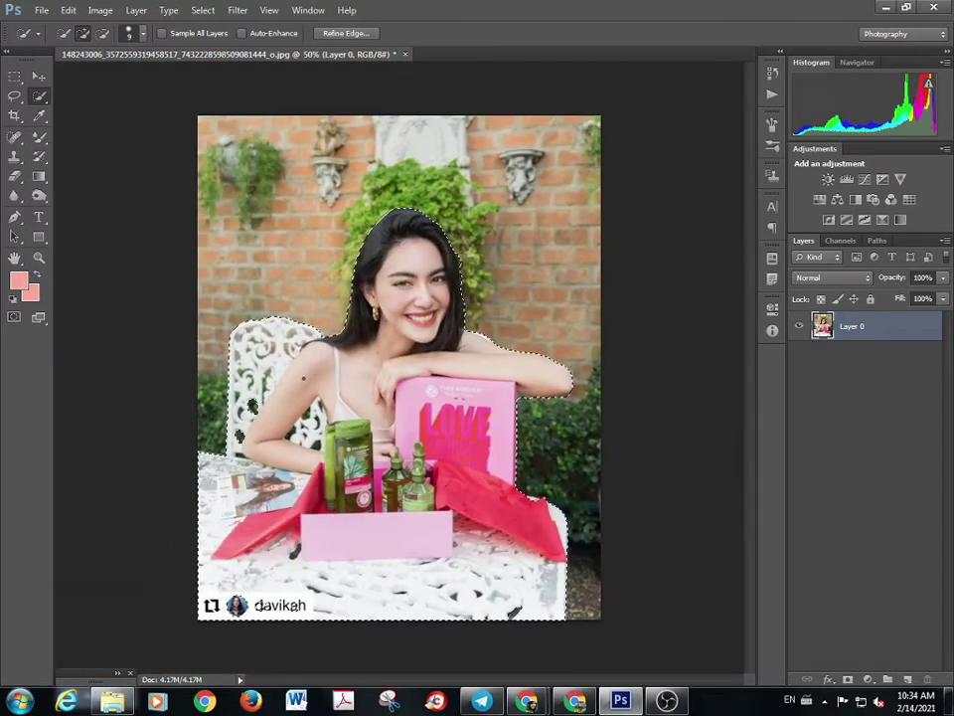
pyautogui.scroll(1, 507, 228)
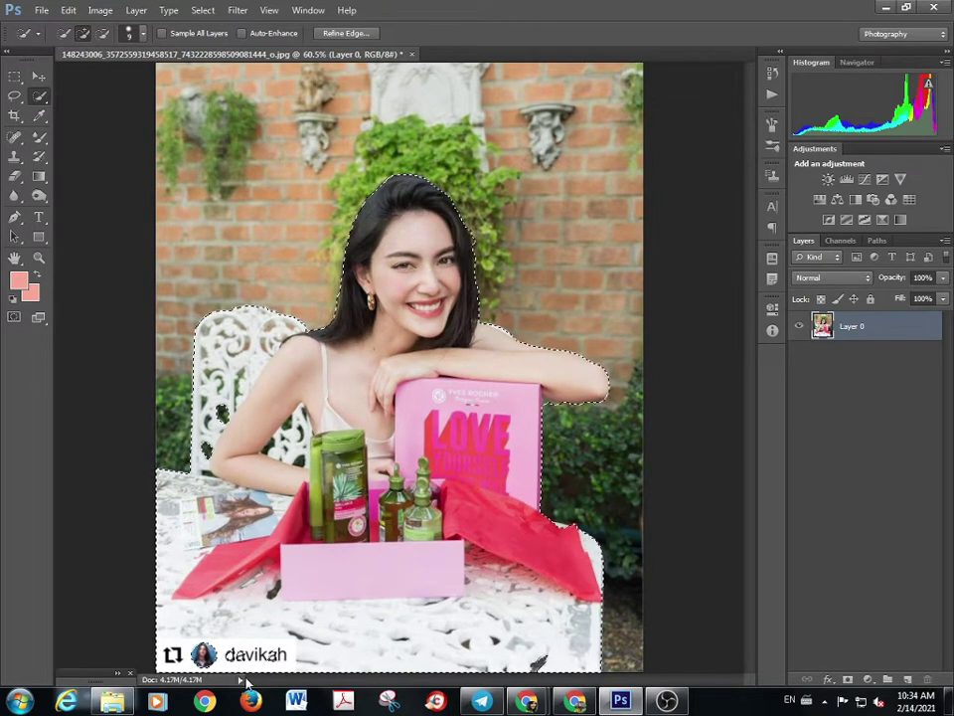
pyautogui.click(102, 33)
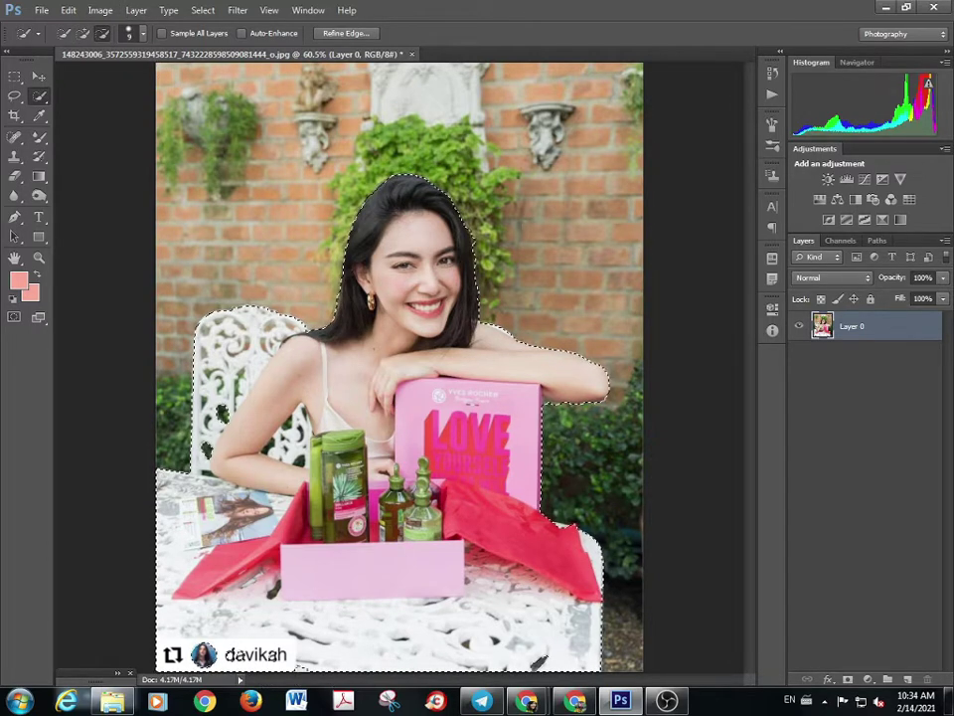
pyautogui.moveTo(298, 646); pyautogui.dragTo(209, 636)
pyautogui.click(228, 611)
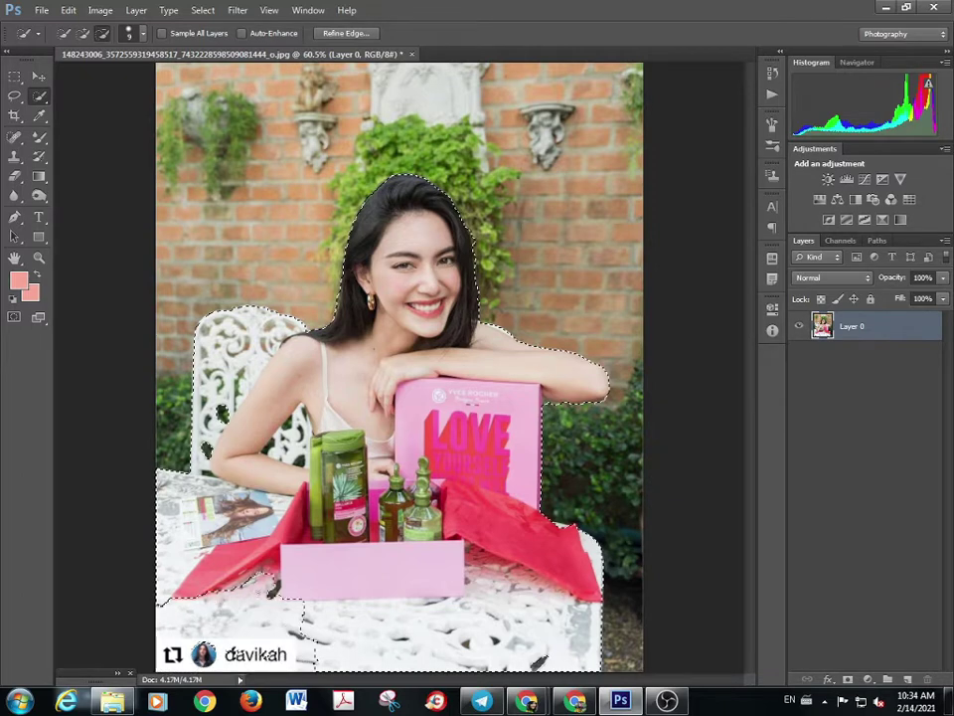
pyautogui.click(447, 636)
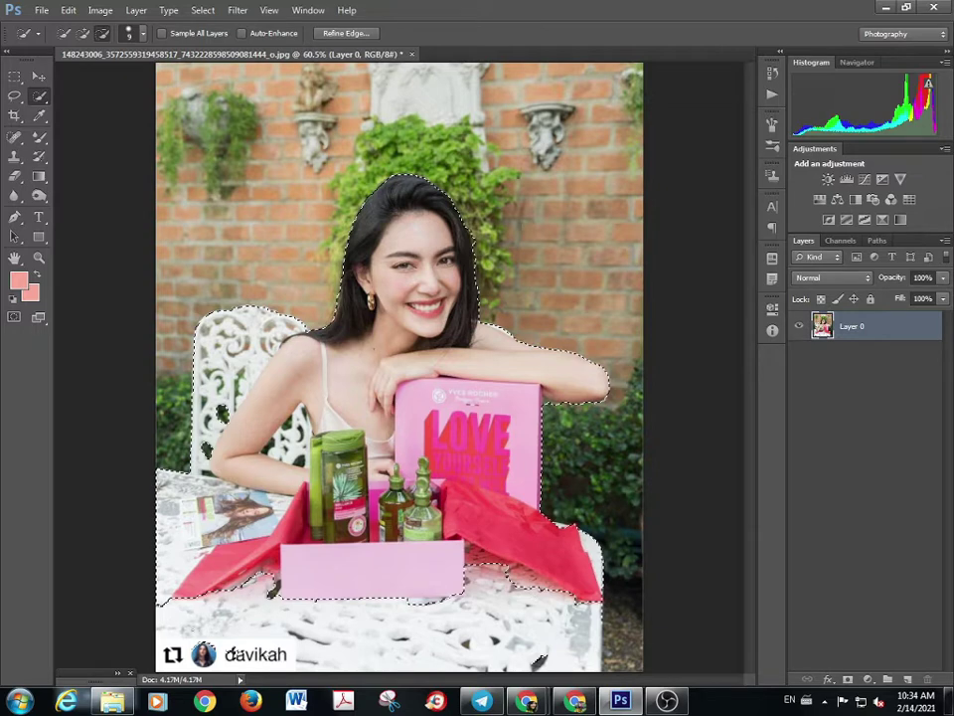
pyautogui.click(198, 562)
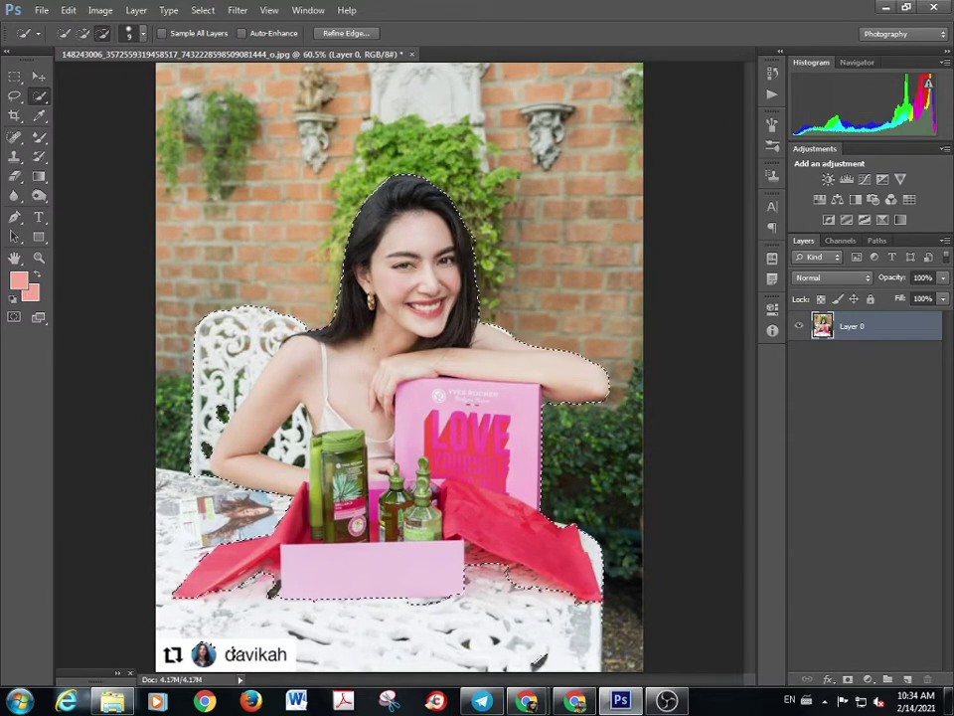
pyautogui.moveTo(146, 348)
pyautogui.mouseDown()
pyautogui.moveTo(159, 304)
pyautogui.moveTo(209, 261)
pyautogui.mouseUp()
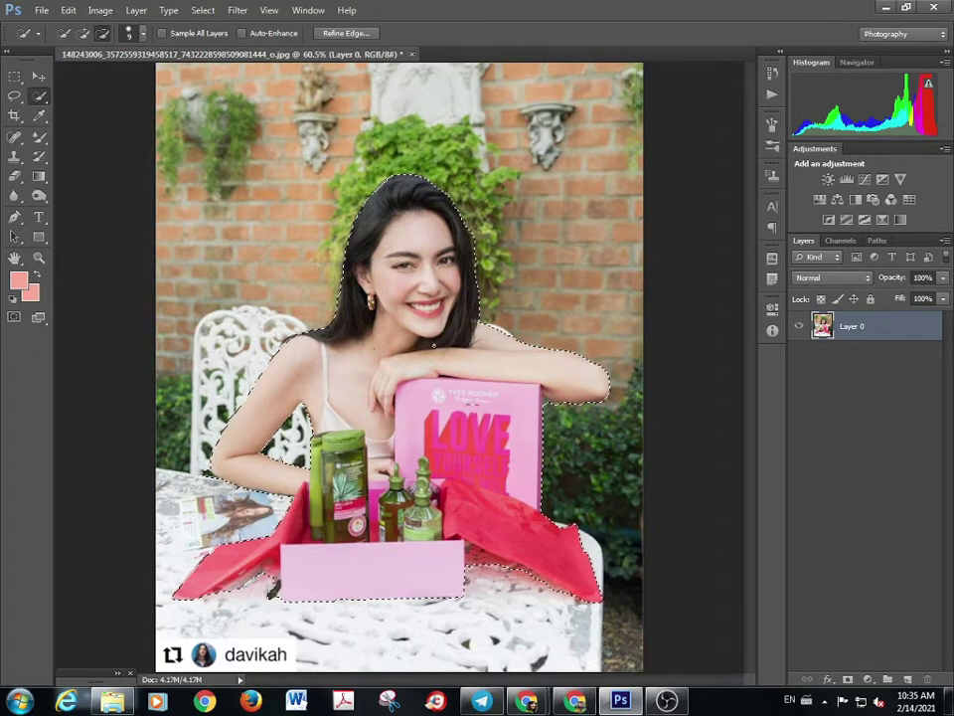
# Refine the selection edge by brushing along the outline of the woman and gift box, and output the cutout to a new layer
pyautogui.hotkey('ctrl', 'alt', 'r')
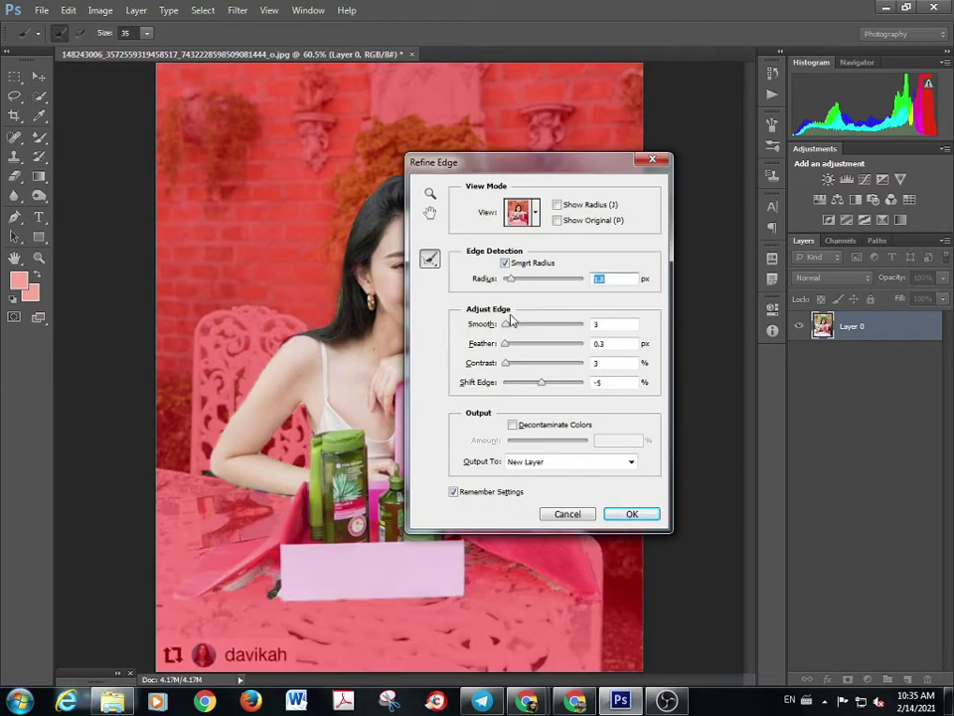
pyautogui.moveTo(592, 159); pyautogui.dragTo(855, 111)
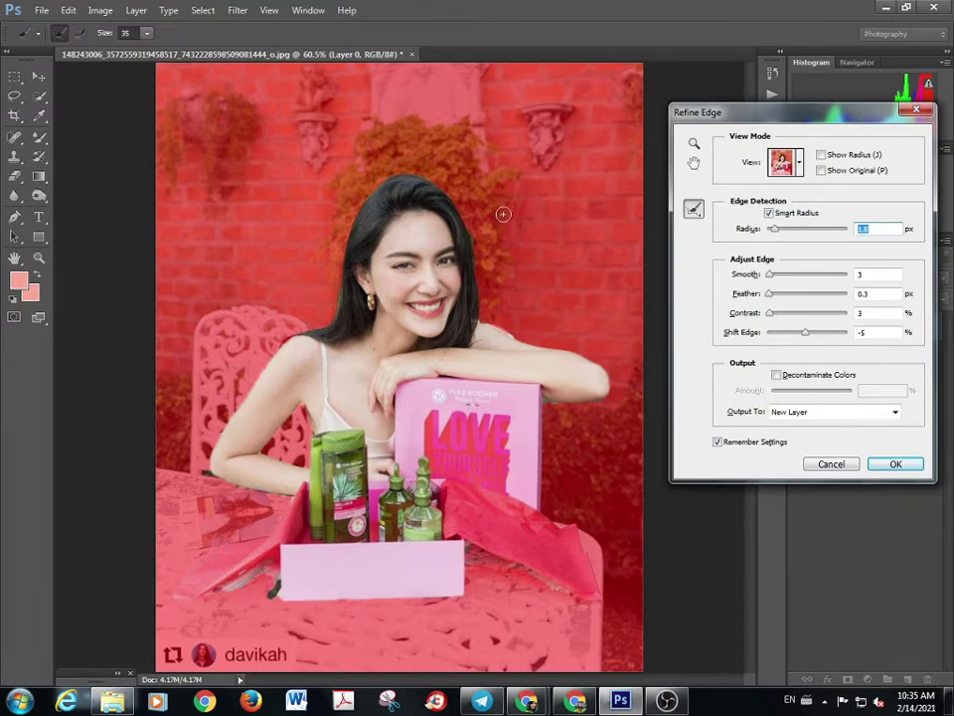
pyautogui.moveTo(441, 190)
pyautogui.mouseDown()
pyautogui.moveTo(480, 251)
pyautogui.moveTo(480, 318)
pyautogui.moveTo(600, 355)
pyautogui.moveTo(613, 375)
pyautogui.moveTo(598, 405)
pyautogui.moveTo(549, 406)
pyautogui.moveTo(537, 493)
pyautogui.moveTo(548, 515)
pyautogui.moveTo(580, 528)
pyautogui.moveTo(593, 598)
pyautogui.moveTo(579, 600)
pyautogui.moveTo(609, 600)
pyautogui.moveTo(594, 606)
pyautogui.moveTo(489, 565)
pyautogui.moveTo(504, 567)
pyautogui.moveTo(469, 589)
pyautogui.moveTo(279, 602)
pyautogui.moveTo(260, 581)
pyautogui.moveTo(175, 597)
pyautogui.moveTo(171, 577)
pyautogui.moveTo(278, 494)
pyautogui.moveTo(204, 464)
pyautogui.moveTo(210, 444)
pyautogui.moveTo(328, 296)
pyautogui.moveTo(373, 179)
pyautogui.moveTo(406, 169)
pyautogui.moveTo(449, 189)
pyautogui.moveTo(504, 330)
pyautogui.moveTo(602, 367)
pyautogui.mouseUp()
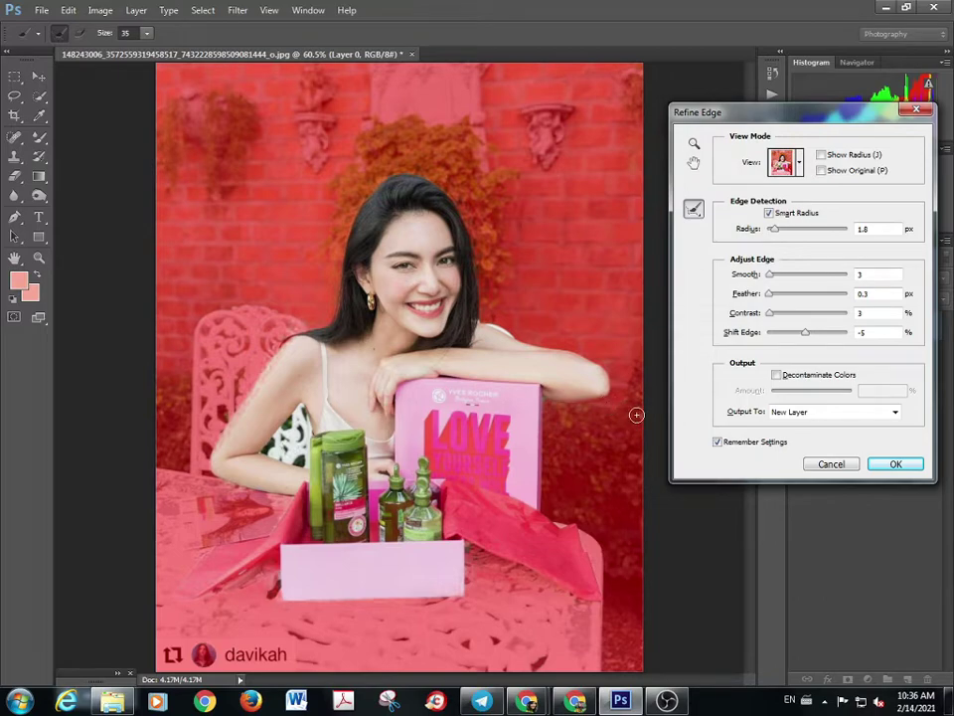
pyautogui.click(897, 465)
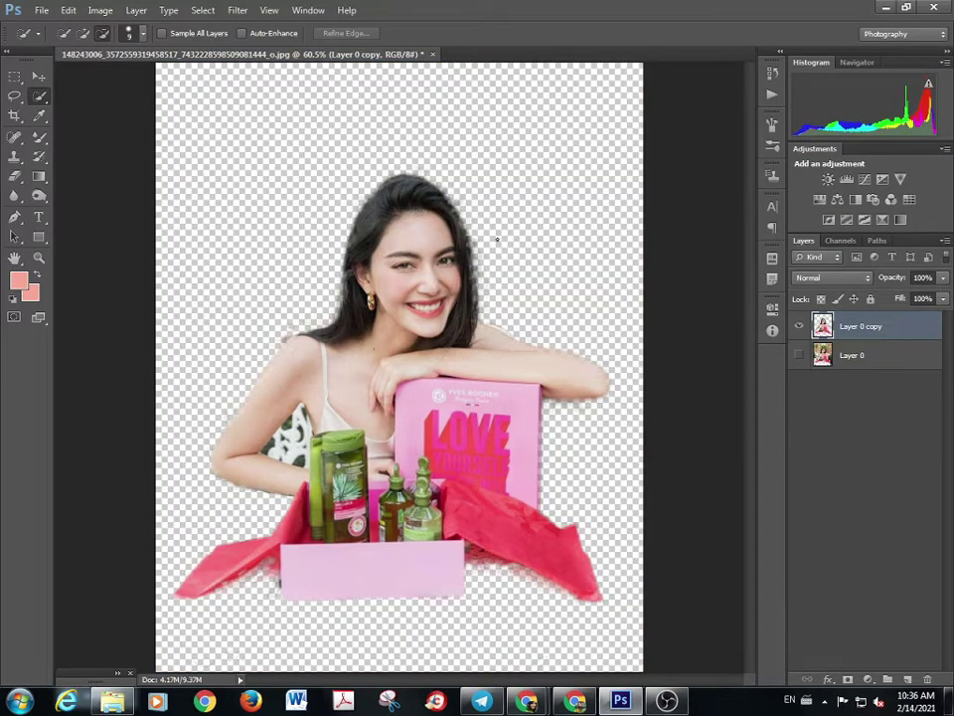
pyautogui.click(885, 8)
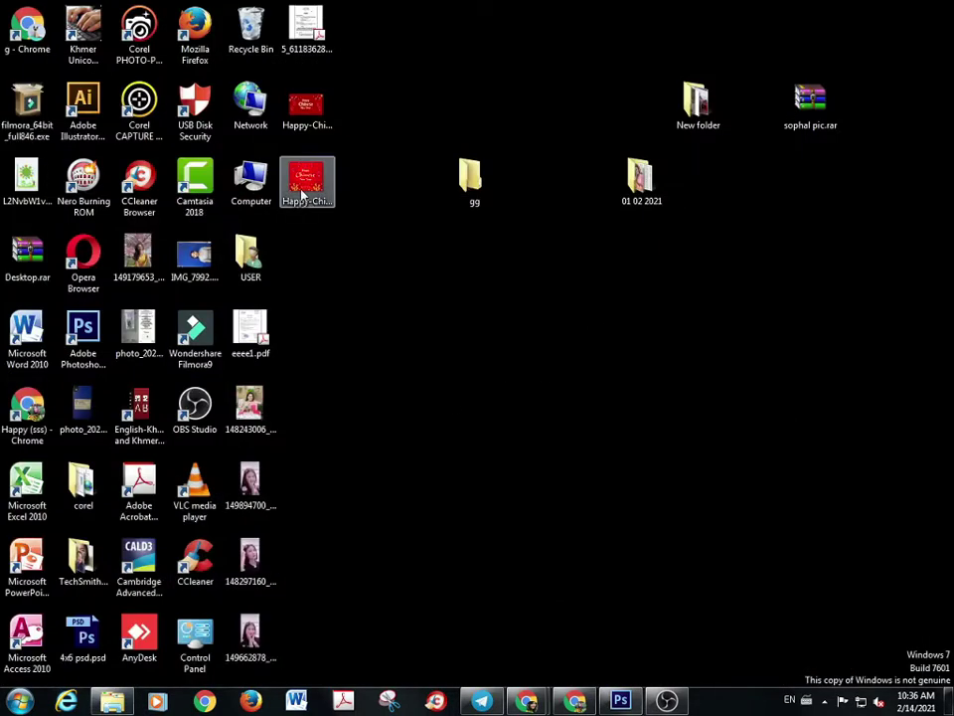
pyautogui.moveTo(311, 191); pyautogui.dragTo(727, 153)
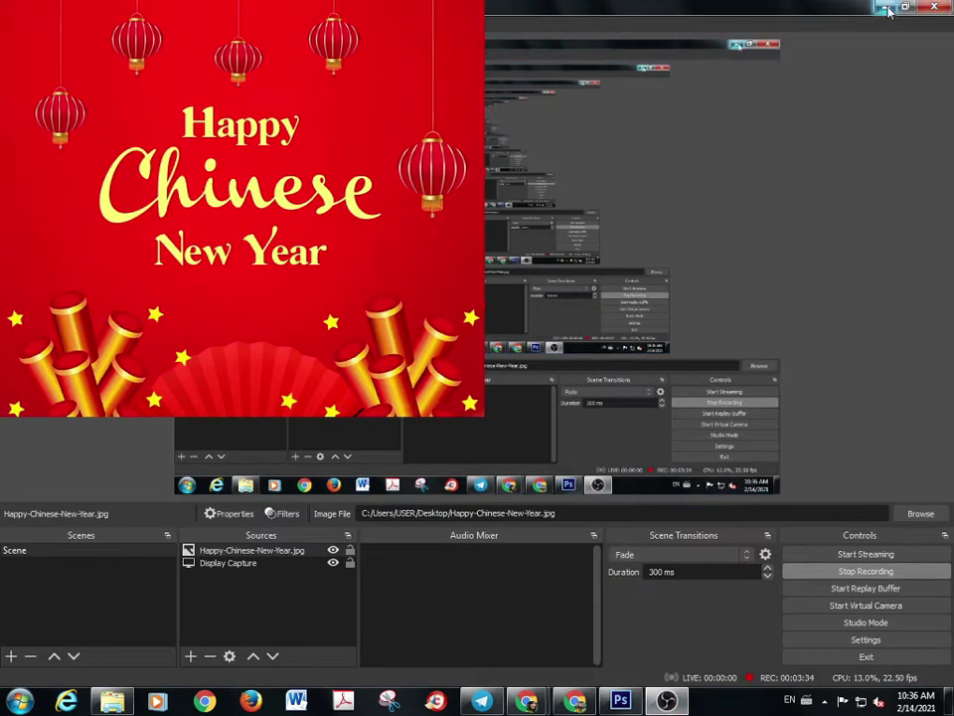
pyautogui.click(885, 7)
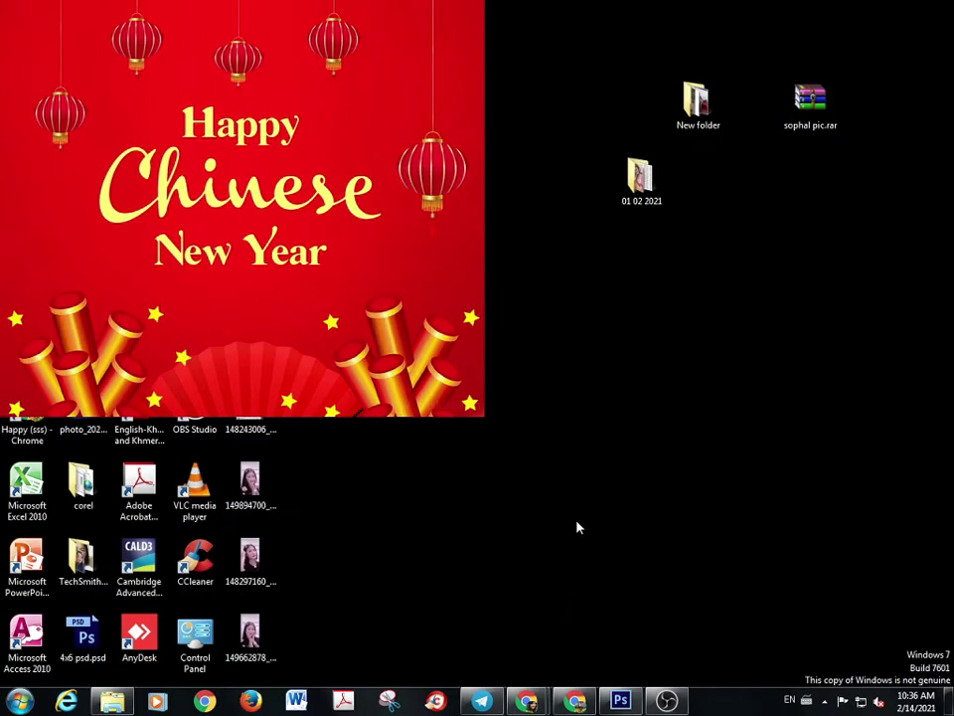
pyautogui.click(667, 701)
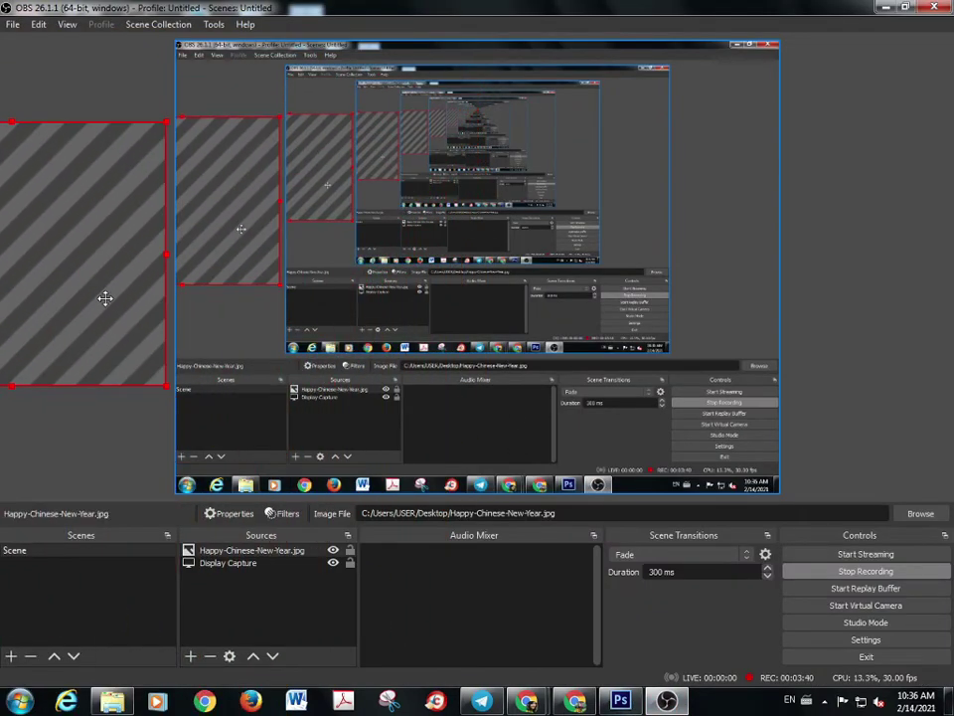
pyautogui.moveTo(105, 298); pyautogui.dragTo(60, 173)
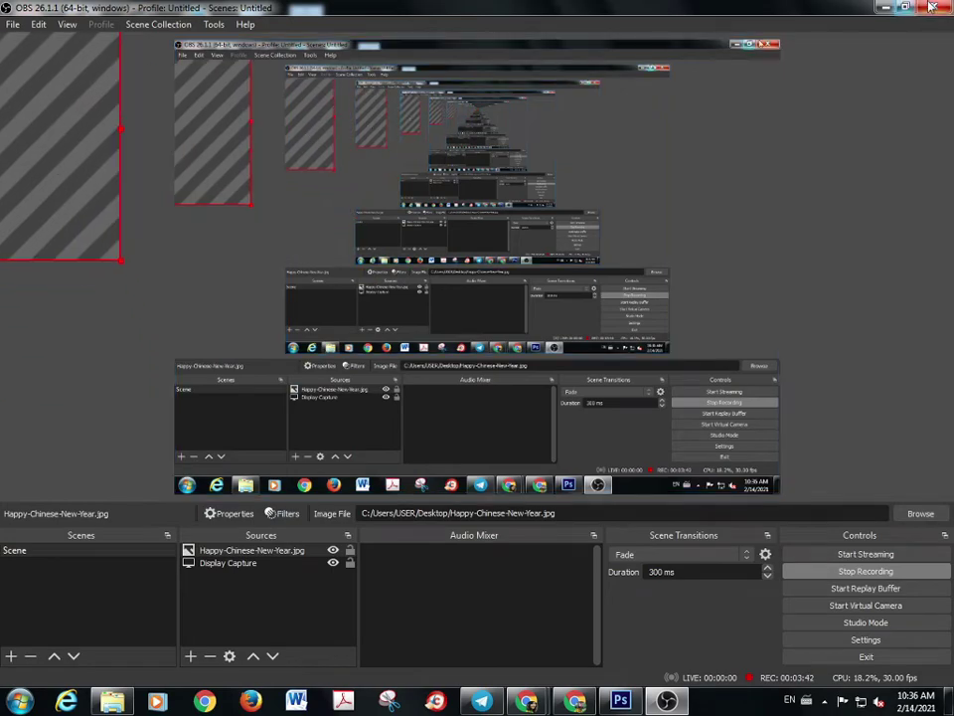
pyautogui.click(883, 8)
# Open Happy-Chinese-New-Year.jpg from the desktop in Photoshop and convert its Background into a regular layer
pyautogui.moveTo(306, 183); pyautogui.dragTo(505, 40)
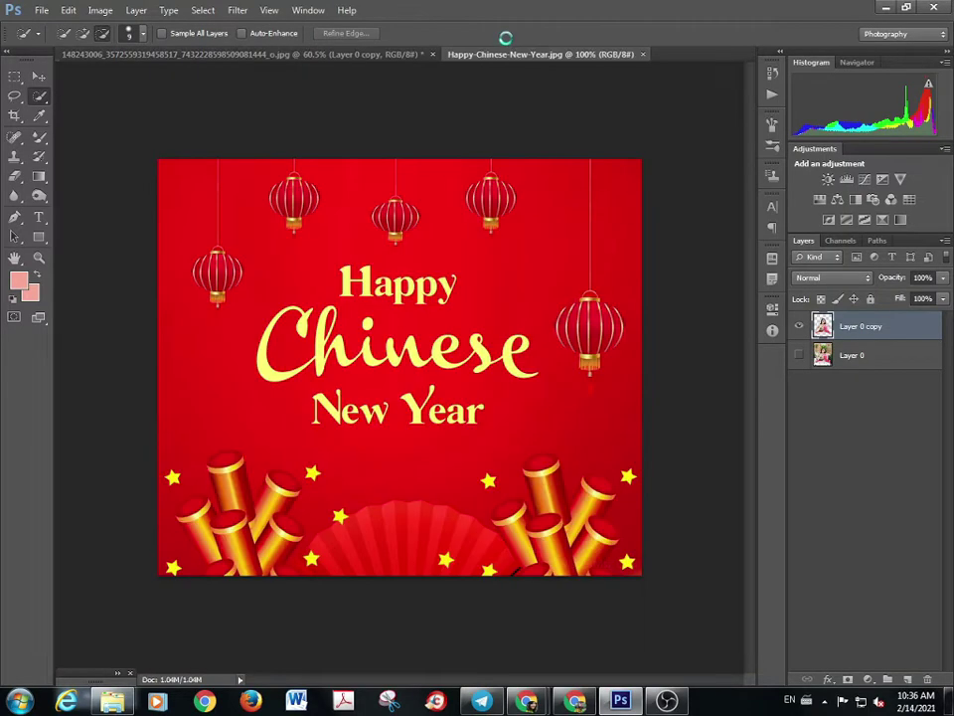
pyautogui.click(404, 57)
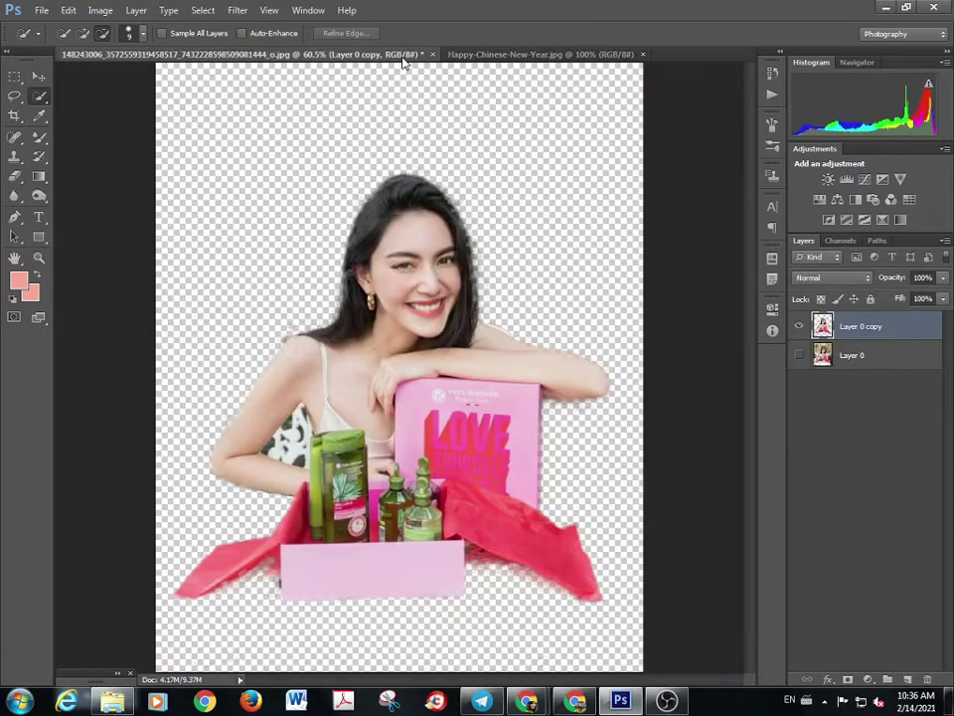
pyautogui.click(492, 56)
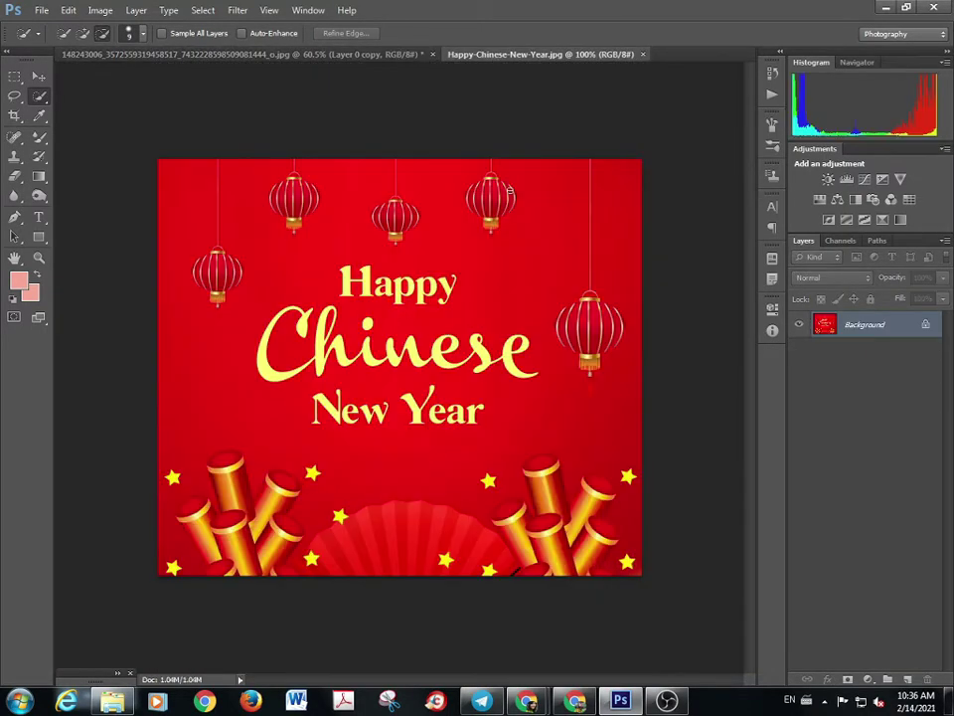
pyautogui.doubleClick(865, 325)
pyautogui.click(603, 222)
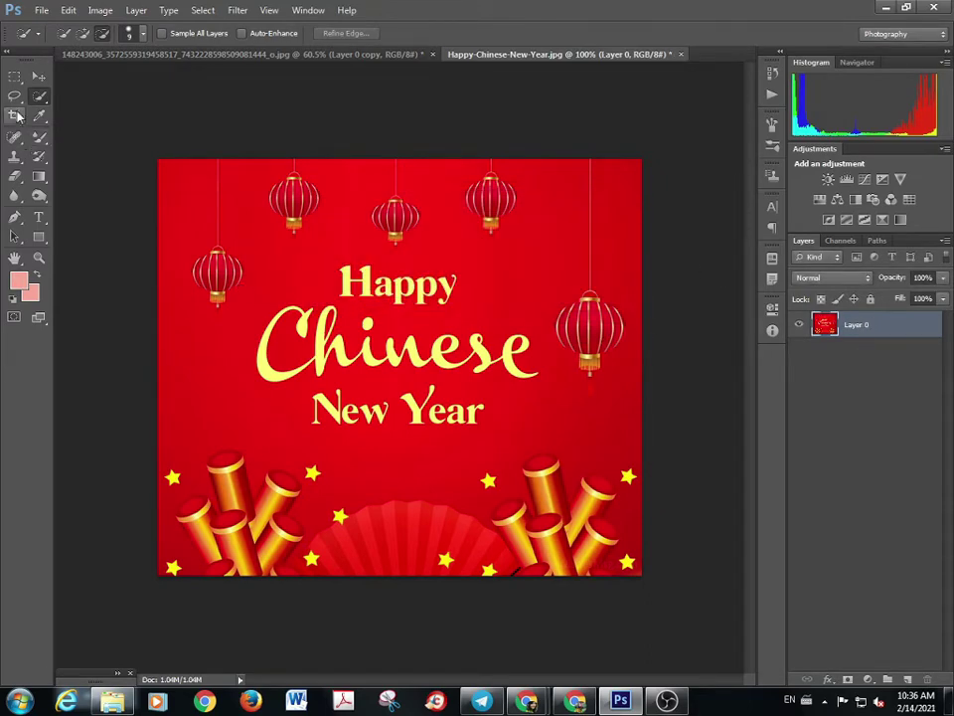
pyautogui.click(16, 80)
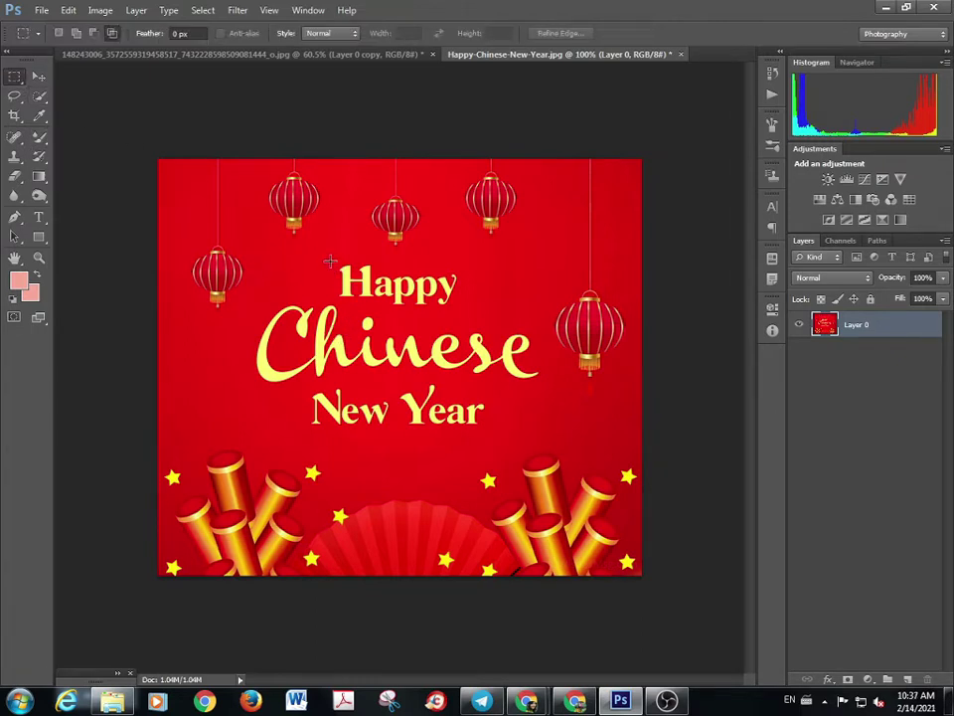
pyautogui.moveTo(330, 261); pyautogui.dragTo(463, 308)
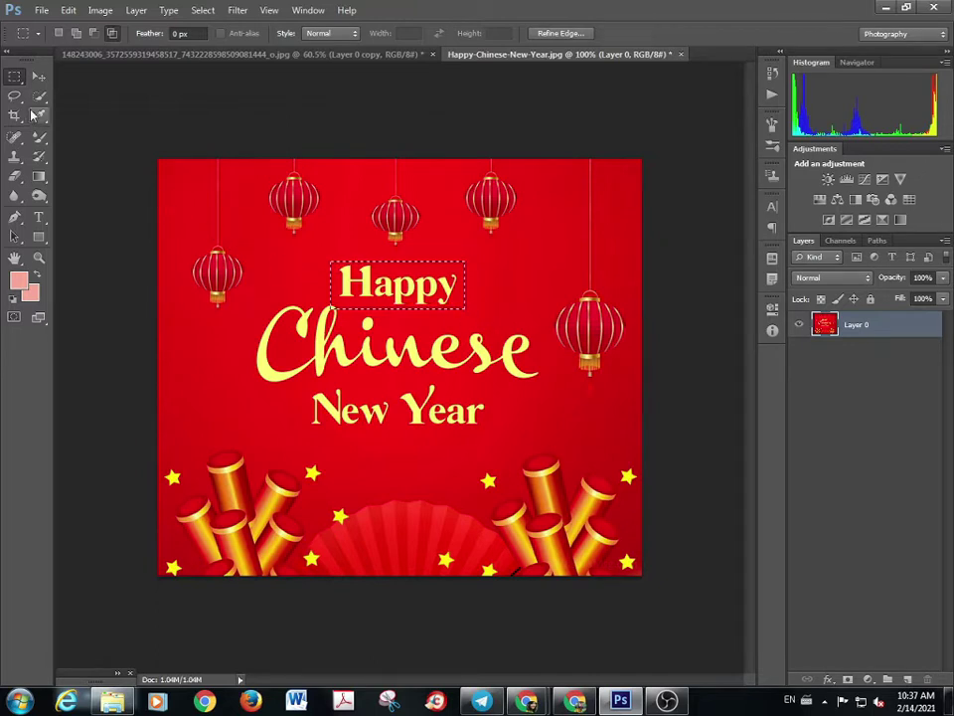
pyautogui.click(232, 221)
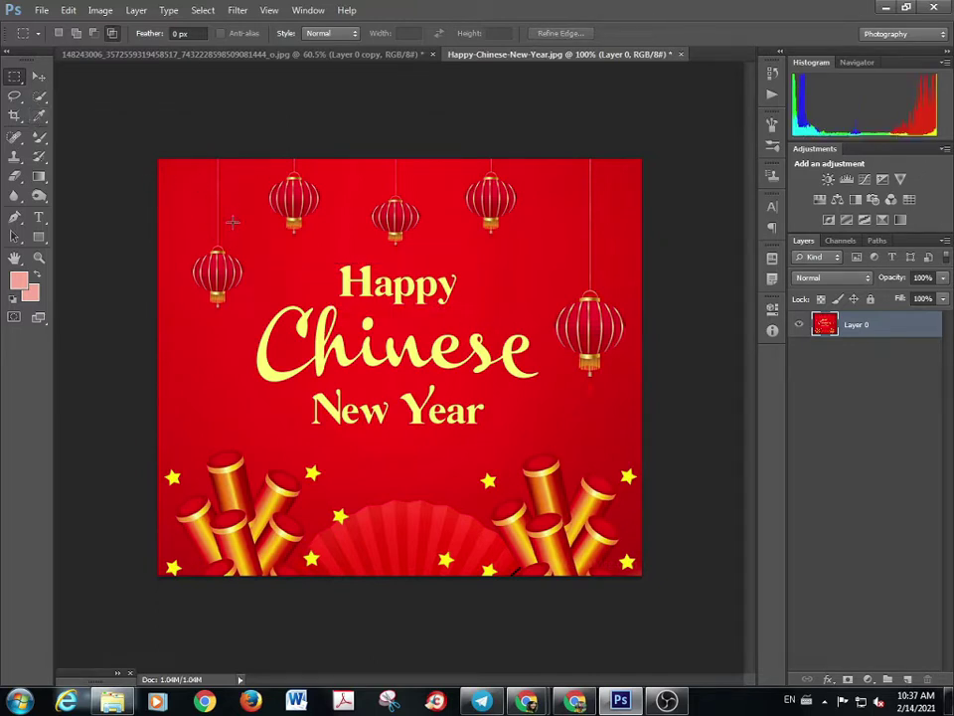
pyautogui.click(15, 138)
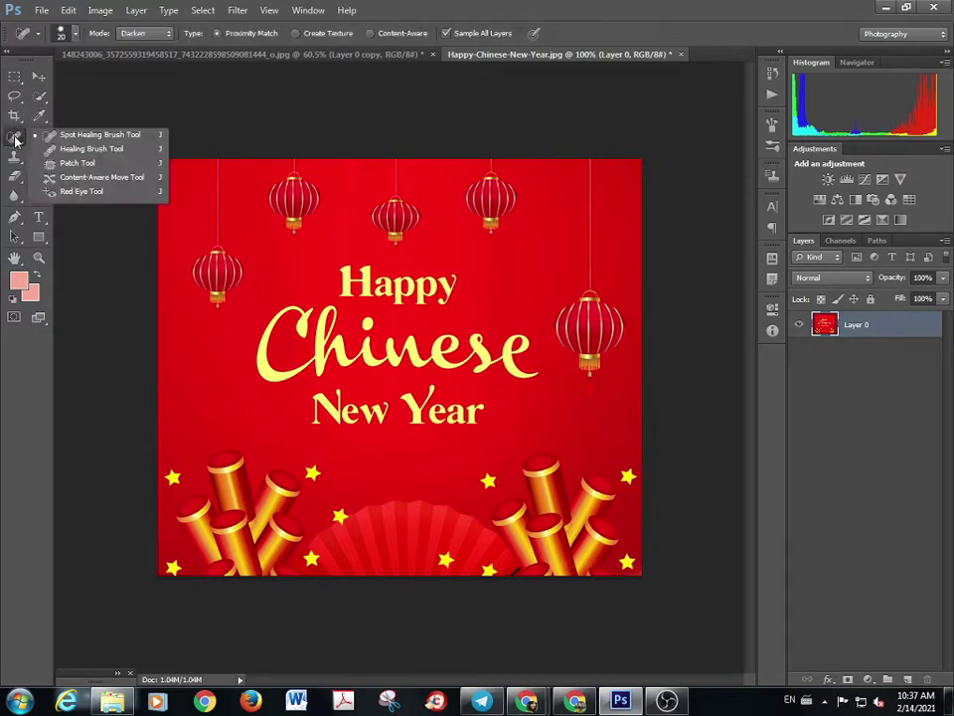
pyautogui.click(76, 163)
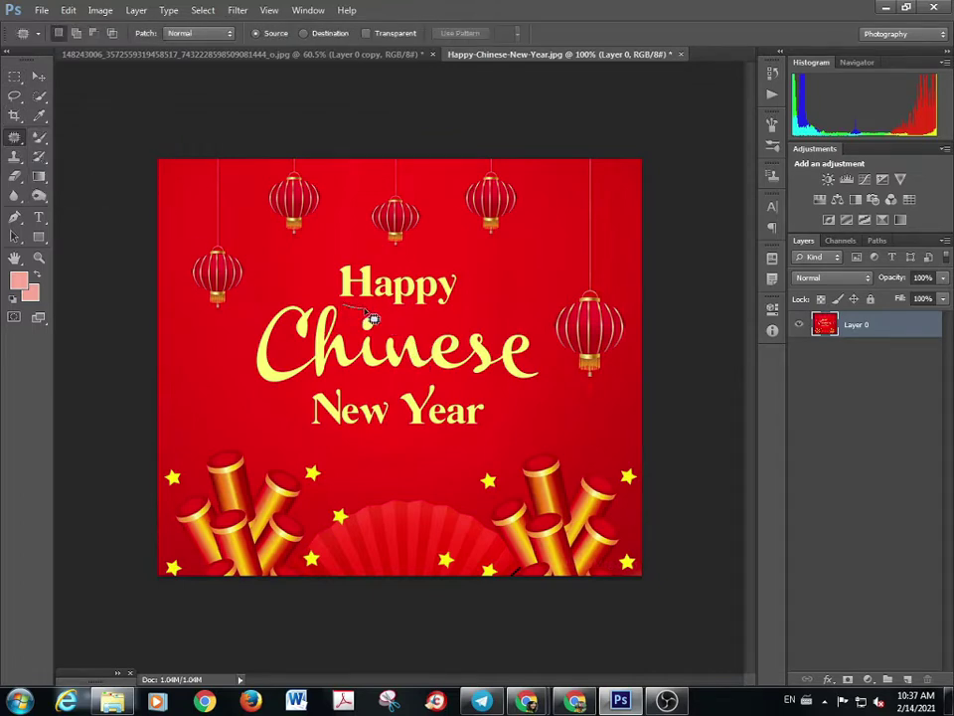
pyautogui.moveTo(370, 318); pyautogui.dragTo(368, 314)
pyautogui.hotkey('ctrl', 'd')
# Use the Content-Aware Move Tool to relocate the word "Happy" to the image's upper-left corner, above the leftmost lantern, and deselect it
pyautogui.rightClick(14, 138)
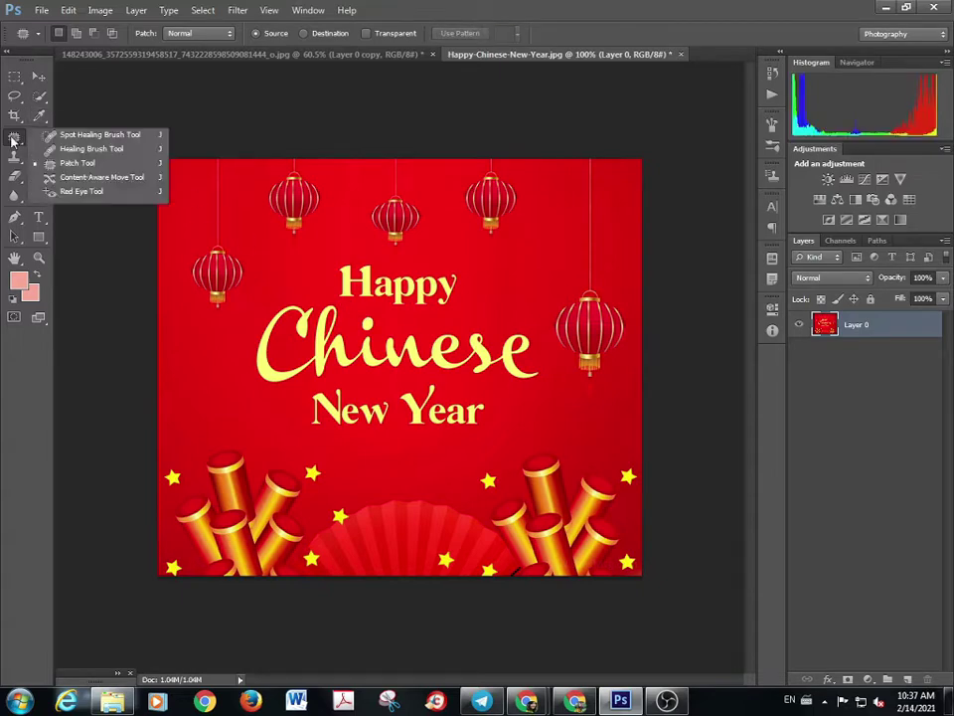
pyautogui.click(90, 177)
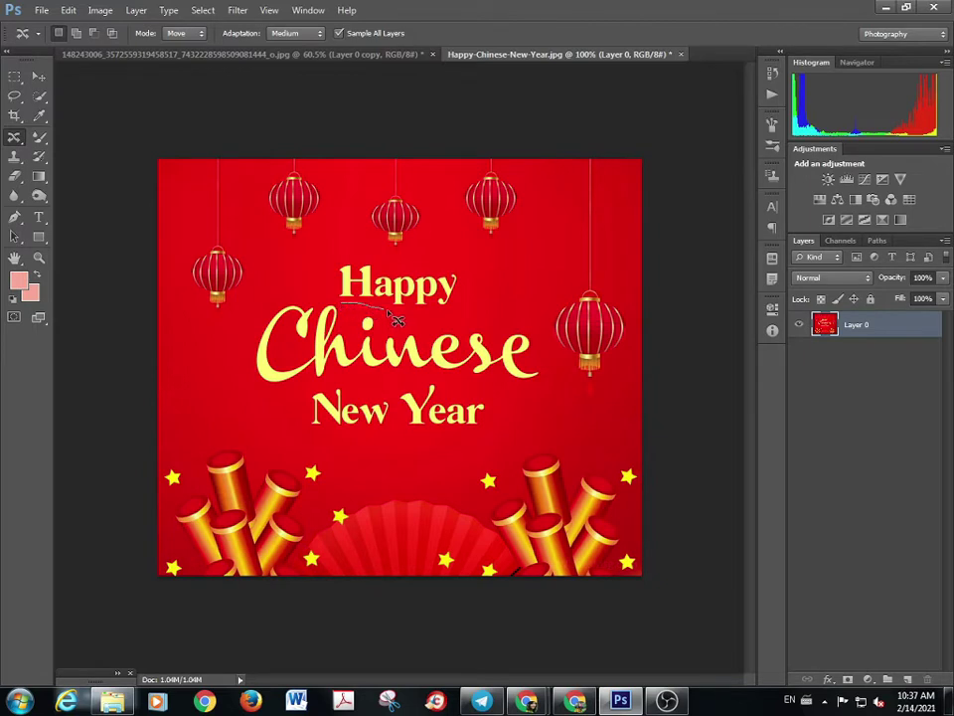
pyautogui.moveTo(394, 318)
pyautogui.mouseDown()
pyautogui.moveTo(465, 312)
pyautogui.moveTo(473, 289)
pyautogui.moveTo(436, 263)
pyautogui.moveTo(367, 264)
pyautogui.moveTo(341, 278)
pyautogui.mouseUp()
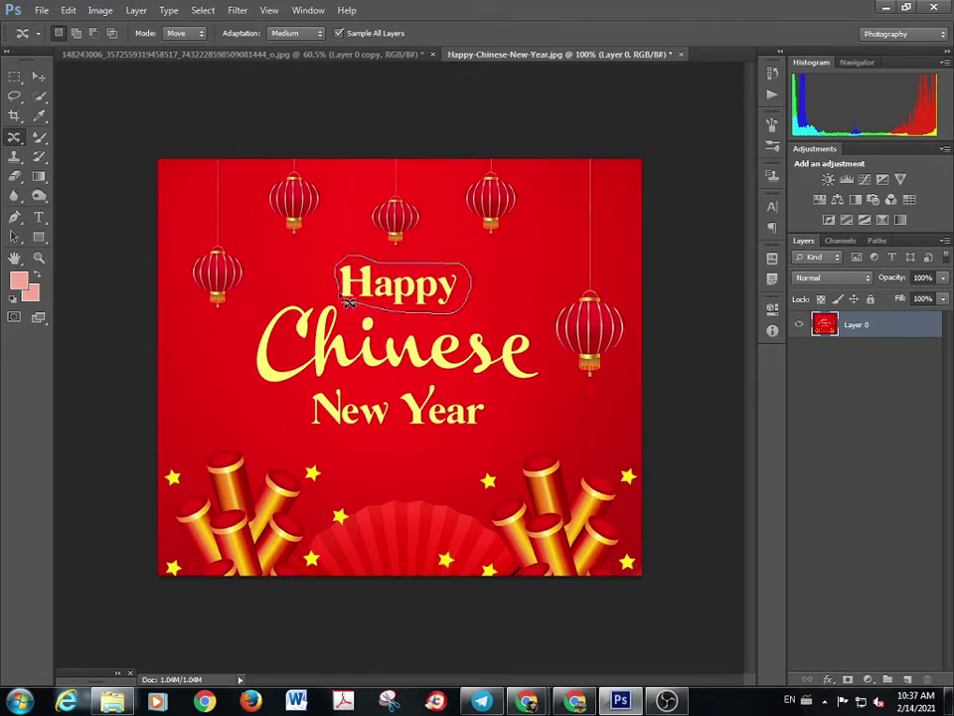
pyautogui.moveTo(390, 300)
pyautogui.mouseDown()
pyautogui.moveTo(331, 265)
pyautogui.moveTo(202, 234)
pyautogui.moveTo(216, 231)
pyautogui.mouseUp()
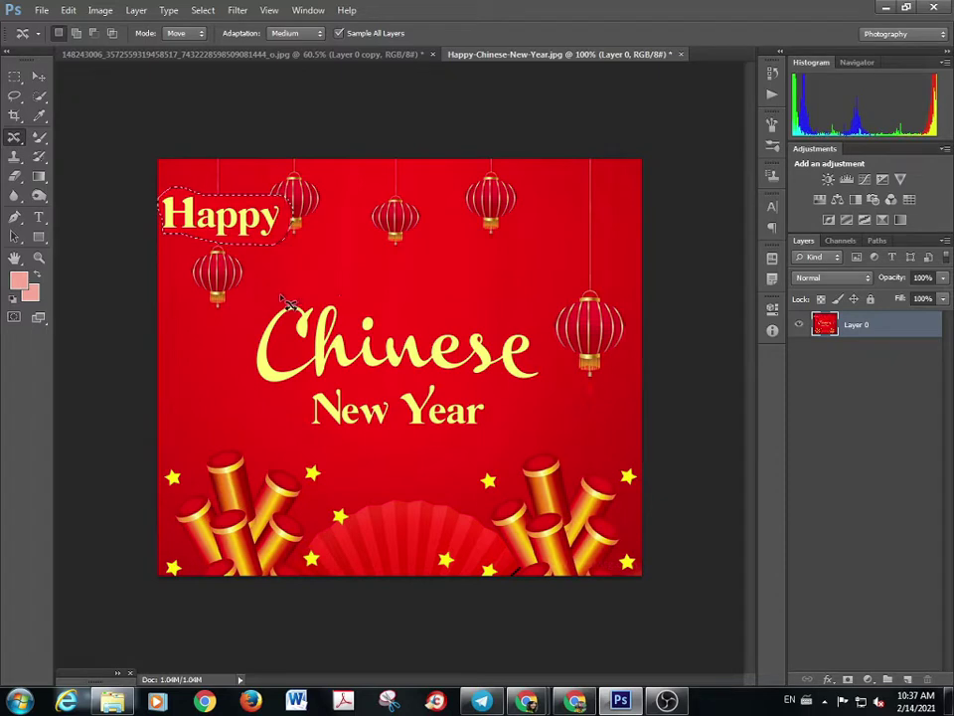
pyautogui.hotkey('ctrl', 'd')
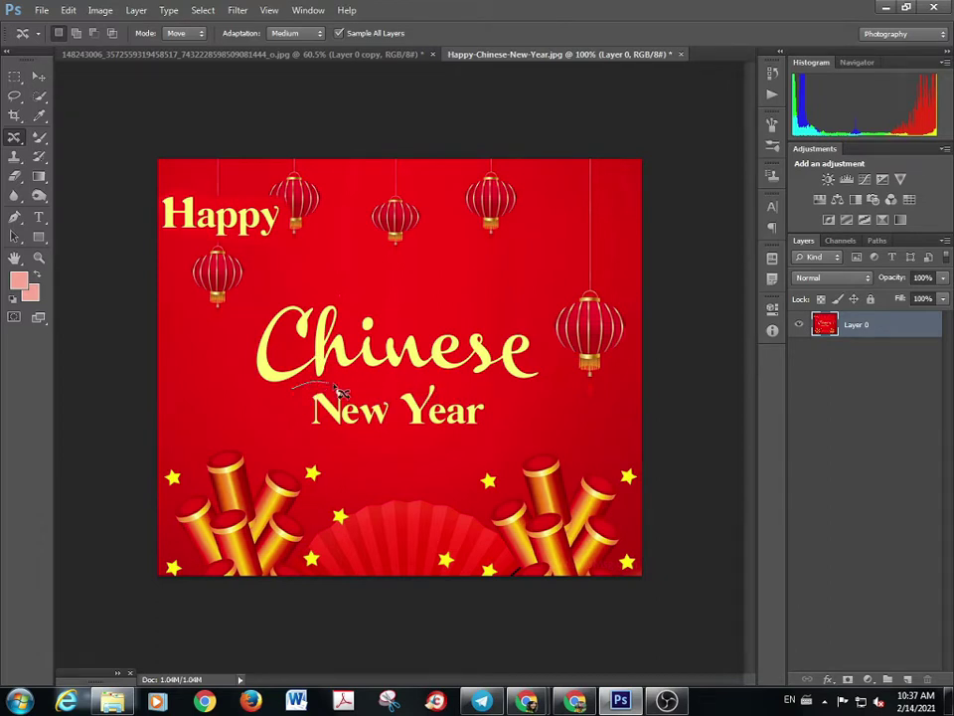
# Outline the word "Chinese" and move it up and to the right, just below the upper lanterns, and deselect it
pyautogui.moveTo(341, 393)
pyautogui.mouseDown()
pyautogui.moveTo(537, 389)
pyautogui.moveTo(551, 370)
pyautogui.moveTo(534, 352)
pyautogui.moveTo(540, 321)
pyautogui.moveTo(492, 334)
pyautogui.moveTo(452, 318)
pyautogui.moveTo(421, 328)
pyautogui.moveTo(371, 300)
pyautogui.moveTo(359, 312)
pyautogui.moveTo(337, 289)
pyautogui.moveTo(295, 298)
pyautogui.moveTo(251, 327)
pyautogui.moveTo(246, 361)
pyautogui.moveTo(269, 396)
pyautogui.moveTo(303, 400)
pyautogui.mouseUp()
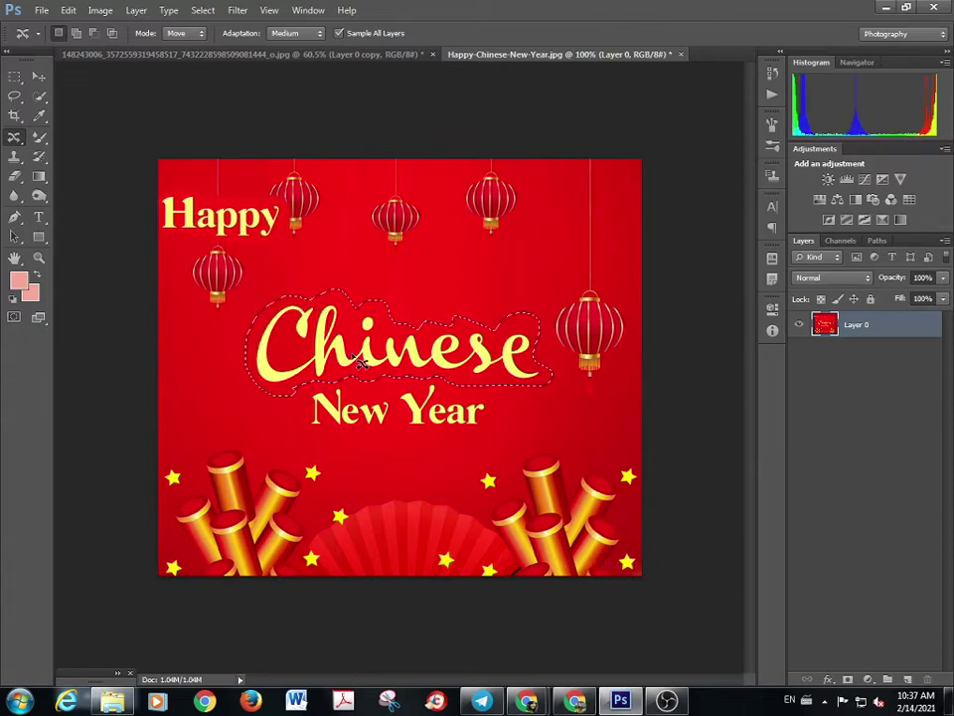
pyautogui.moveTo(367, 353)
pyautogui.mouseDown()
pyautogui.moveTo(460, 294)
pyautogui.moveTo(482, 262)
pyautogui.moveTo(477, 232)
pyautogui.moveTo(446, 291)
pyautogui.moveTo(436, 283)
pyautogui.moveTo(424, 304)
pyautogui.moveTo(417, 296)
pyautogui.moveTo(431, 309)
pyautogui.mouseUp()
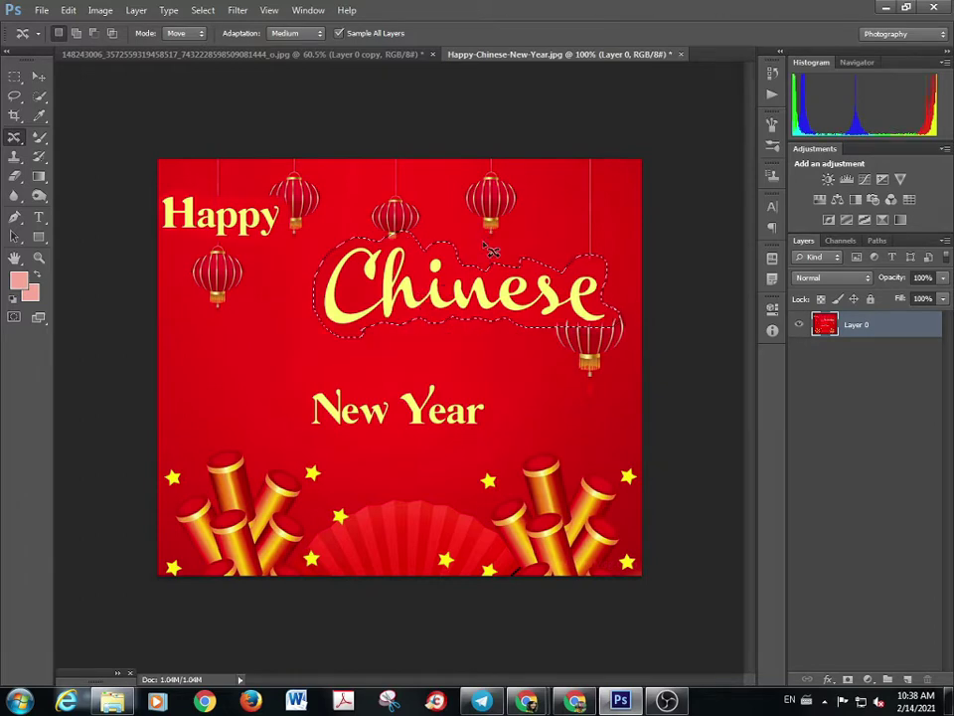
pyautogui.hotkey('ctrl', 'd')
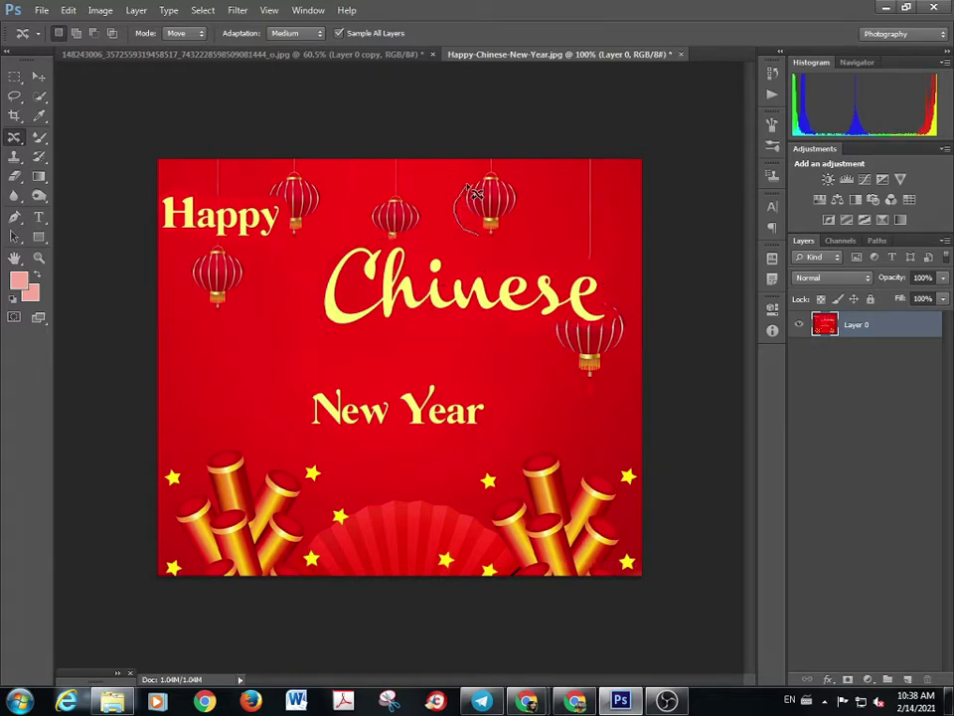
# Move the upper-right lantern to below the leftmost lantern, and the top-center lantern to just above the right firecrackers
pyautogui.moveTo(475, 193)
pyautogui.mouseDown()
pyautogui.moveTo(523, 187)
pyautogui.moveTo(532, 203)
pyautogui.moveTo(522, 230)
pyautogui.moveTo(503, 245)
pyautogui.moveTo(469, 228)
pyautogui.moveTo(236, 385)
pyautogui.moveTo(206, 395)
pyautogui.mouseUp()
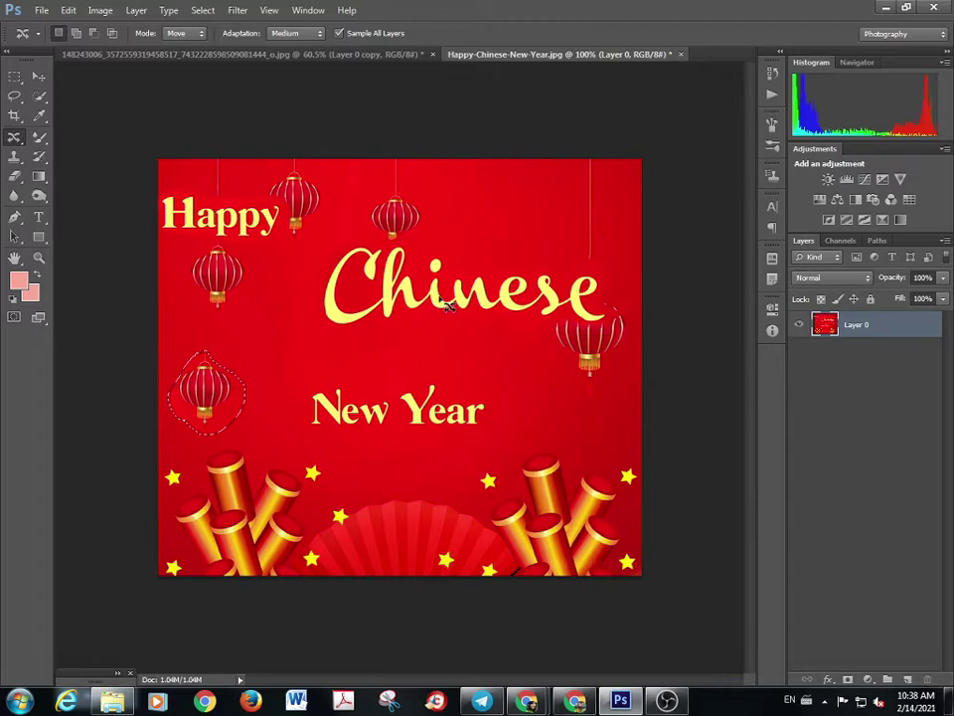
pyautogui.click(437, 244)
pyautogui.moveTo(389, 241)
pyautogui.mouseDown()
pyautogui.moveTo(428, 239)
pyautogui.moveTo(444, 189)
pyautogui.mouseUp()
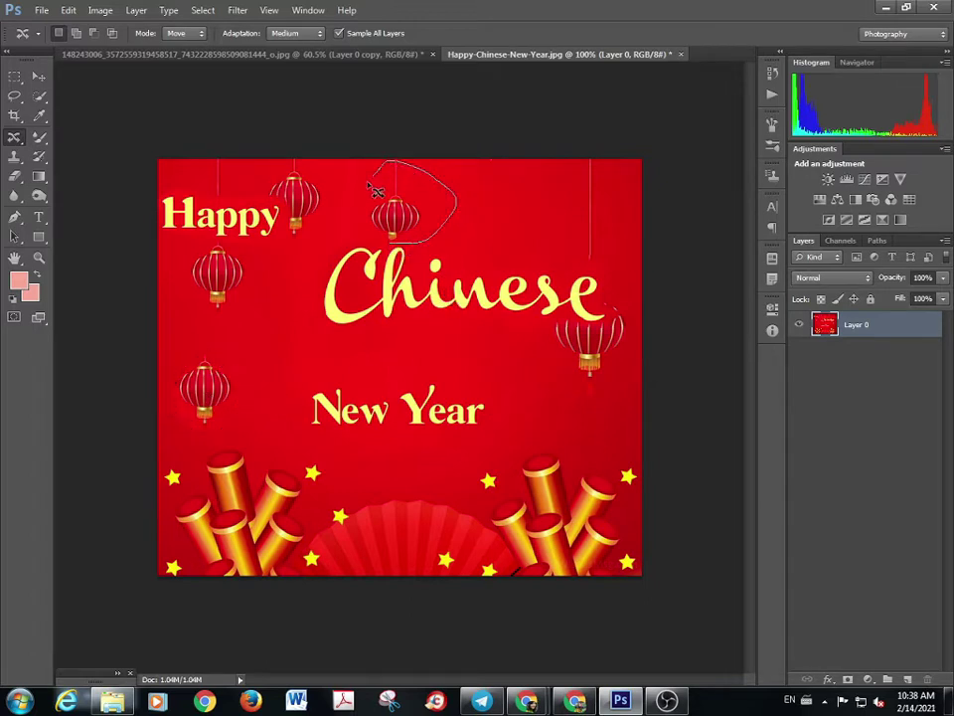
pyautogui.moveTo(376, 190)
pyautogui.mouseDown()
pyautogui.moveTo(351, 221)
pyautogui.moveTo(366, 241)
pyautogui.moveTo(400, 253)
pyautogui.moveTo(458, 254)
pyautogui.moveTo(538, 340)
pyautogui.moveTo(563, 408)
pyautogui.moveTo(601, 437)
pyautogui.mouseUp()
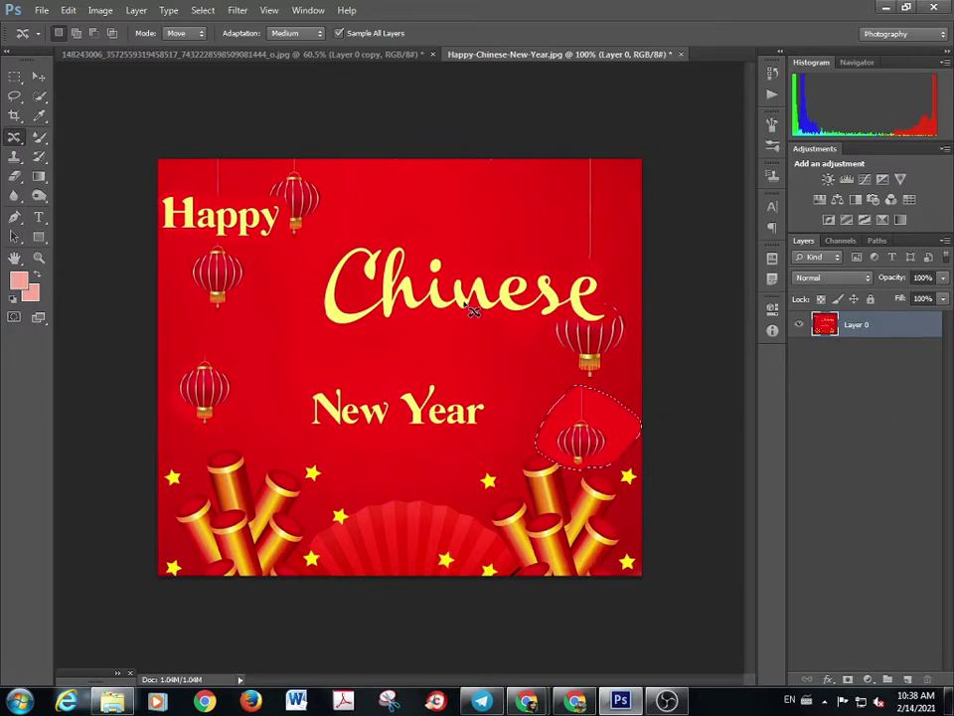
pyautogui.hotkey('ctrl', 'd')
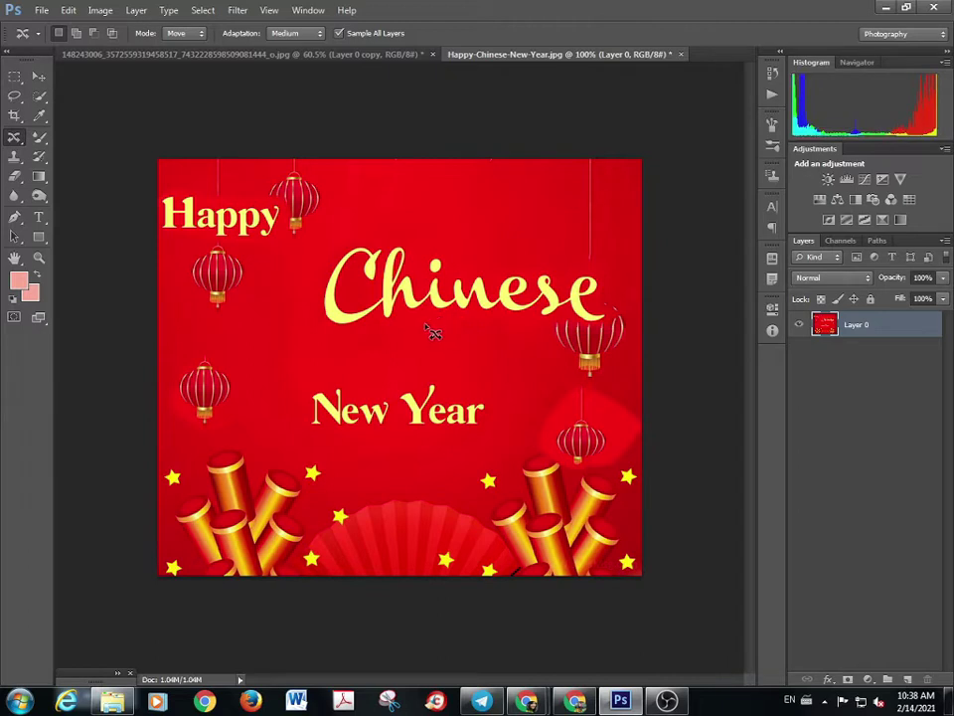
# Outline the word "Chinese" again and move it straight up to the top of the image, beside "Happy", and deselect it
pyautogui.moveTo(427, 334)
pyautogui.mouseDown()
pyautogui.moveTo(374, 340)
pyautogui.moveTo(324, 331)
pyautogui.moveTo(312, 298)
pyautogui.moveTo(328, 261)
pyautogui.moveTo(357, 241)
pyautogui.moveTo(416, 236)
pyautogui.moveTo(428, 262)
pyautogui.moveTo(464, 254)
pyautogui.moveTo(470, 268)
pyautogui.moveTo(613, 270)
pyautogui.moveTo(619, 311)
pyautogui.mouseUp()
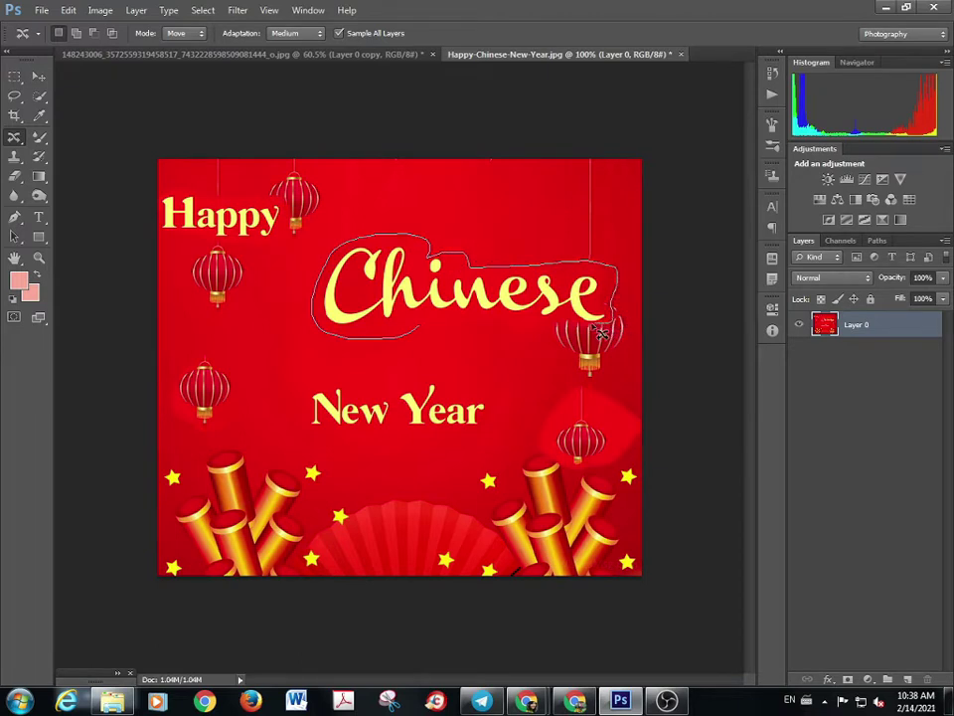
pyautogui.moveTo(601, 334); pyautogui.dragTo(409, 337)
pyautogui.moveTo(436, 299)
pyautogui.mouseDown()
pyautogui.moveTo(449, 246)
pyautogui.moveTo(438, 225)
pyautogui.mouseUp()
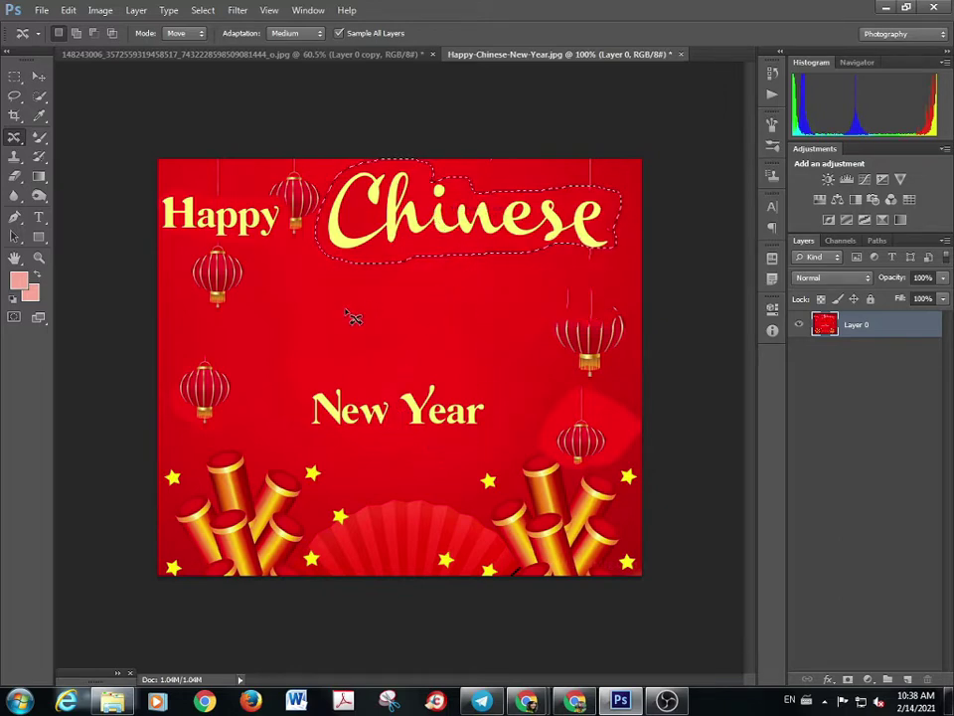
pyautogui.hotkey('ctrl', 'd')
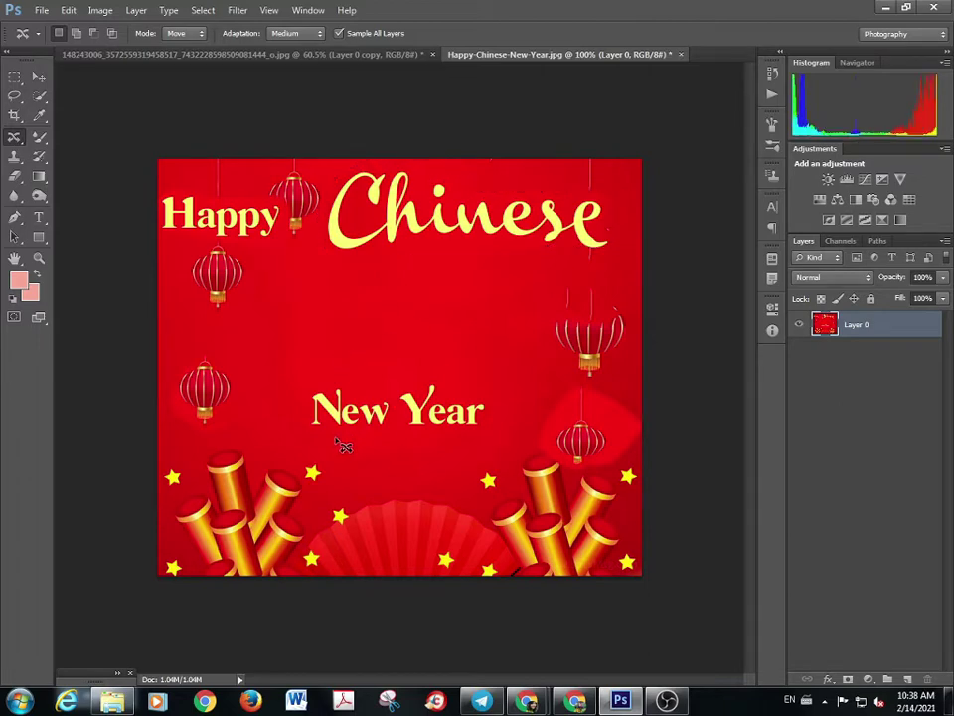
# Outline "New Year", move it down to just above the red fan between the firecrackers, and clear the selection
pyautogui.moveTo(336, 439)
pyautogui.mouseDown()
pyautogui.moveTo(301, 435)
pyautogui.moveTo(297, 412)
pyautogui.moveTo(319, 370)
pyautogui.moveTo(476, 379)
pyautogui.moveTo(512, 407)
pyautogui.moveTo(496, 442)
pyautogui.moveTo(336, 445)
pyautogui.mouseUp()
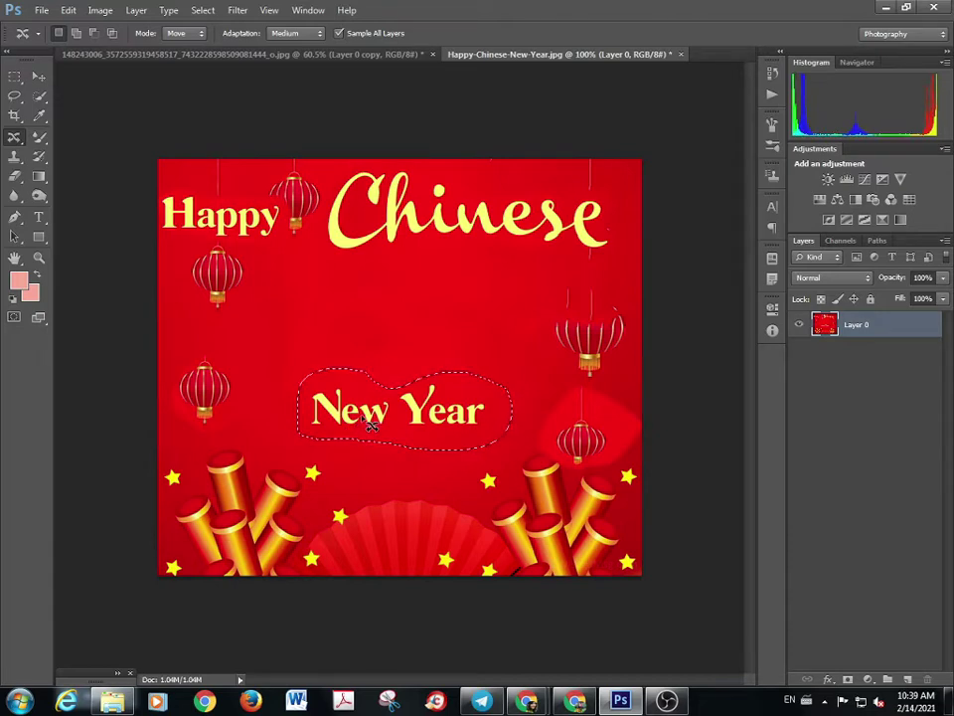
pyautogui.moveTo(371, 424)
pyautogui.mouseDown()
pyautogui.moveTo(372, 481)
pyautogui.moveTo(386, 486)
pyautogui.mouseUp()
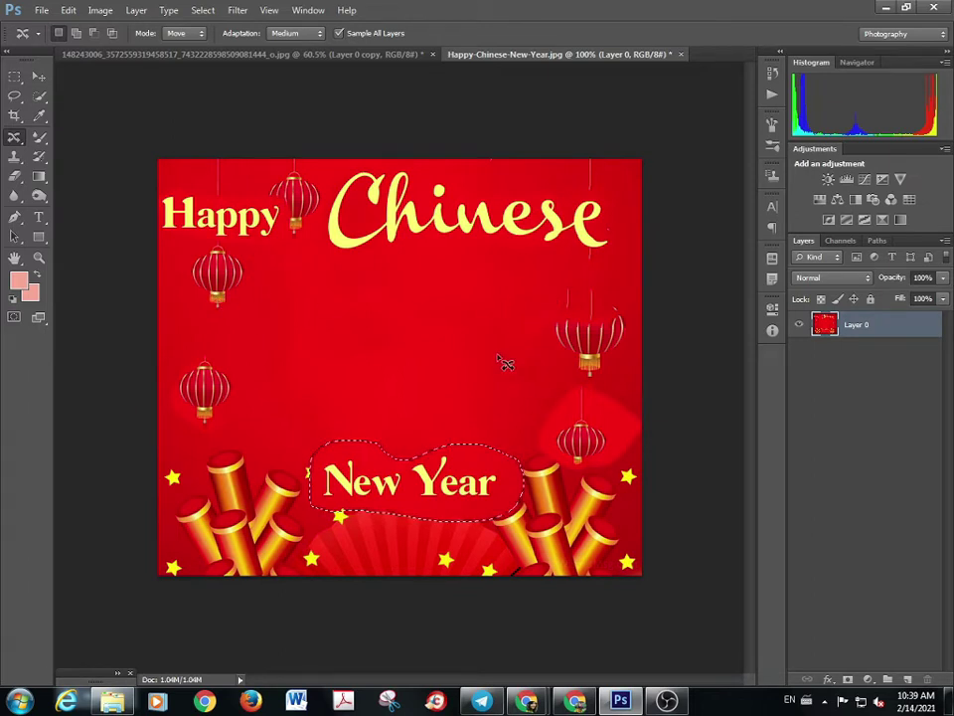
pyautogui.moveTo(552, 366)
pyautogui.mouseDown()
pyautogui.moveTo(532, 332)
pyautogui.moveTo(556, 290)
pyautogui.moveTo(586, 273)
pyautogui.moveTo(616, 284)
pyautogui.moveTo(630, 332)
pyautogui.moveTo(609, 396)
pyautogui.moveTo(548, 367)
pyautogui.moveTo(681, 372)
pyautogui.moveTo(717, 423)
pyautogui.moveTo(703, 473)
pyautogui.mouseUp()
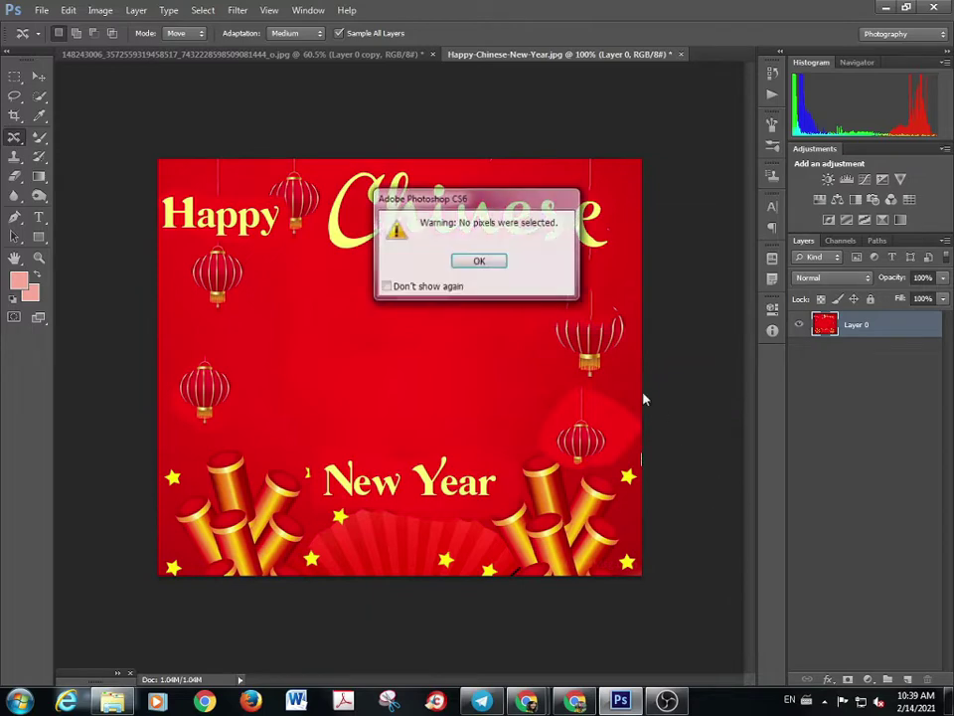
pyautogui.click(494, 260)
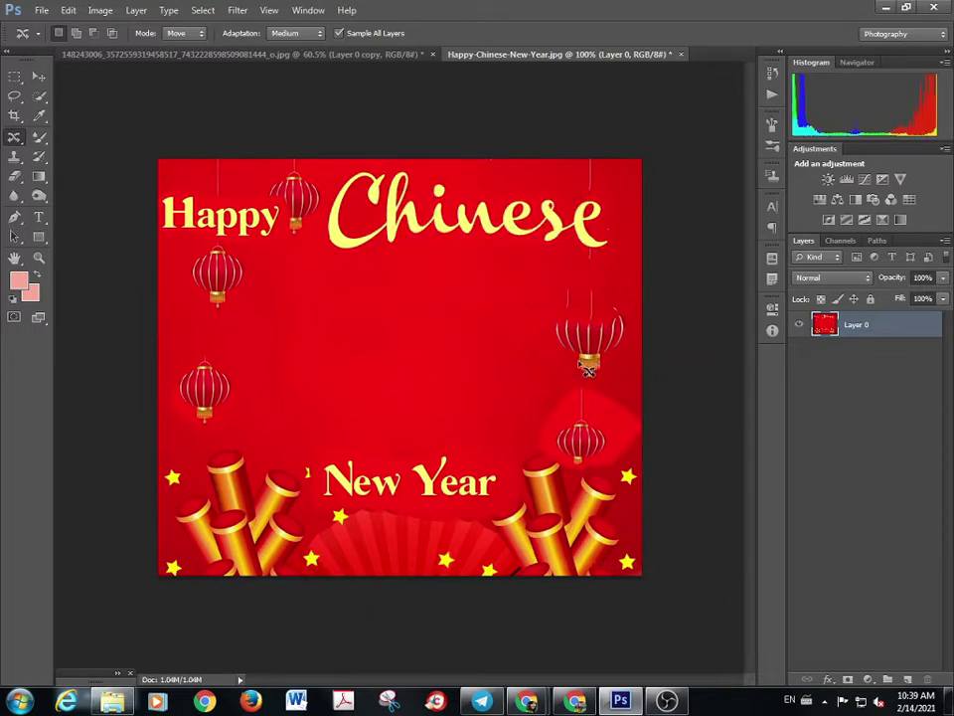
# Try to delete the area around the damaged large lantern on the right, undo the deletion and deselect
pyautogui.moveTo(534, 334)
pyautogui.mouseDown()
pyautogui.moveTo(606, 267)
pyautogui.moveTo(628, 291)
pyautogui.moveTo(629, 350)
pyautogui.moveTo(608, 387)
pyautogui.moveTo(560, 366)
pyautogui.mouseUp()
pyautogui.press('Delete')
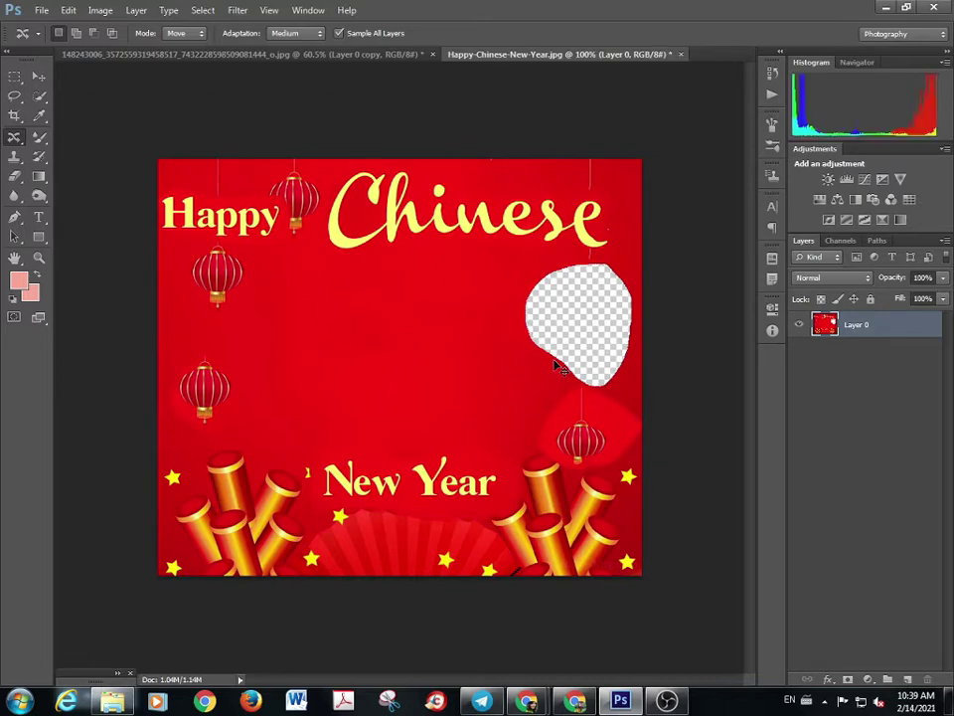
pyautogui.hotkey('ctrl', 'z')
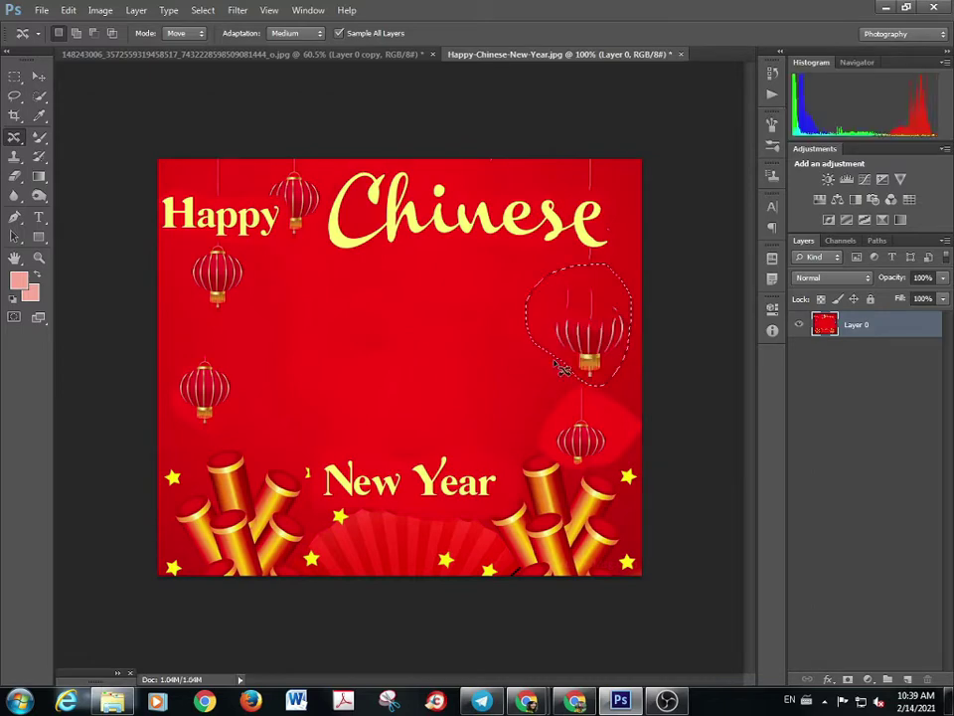
pyautogui.hotkey('ctrl', 'd')
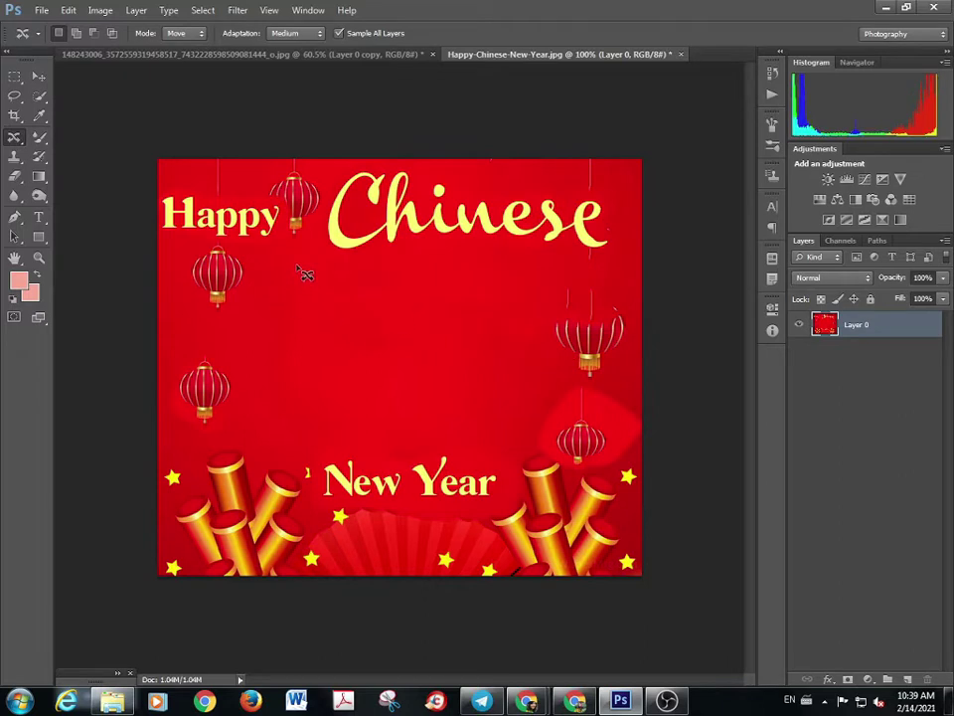
# Copy the woman and gift box cutout from the photo document into Happy-Chinese-New-Year.jpg with the Move tool
pyautogui.click(41, 78)
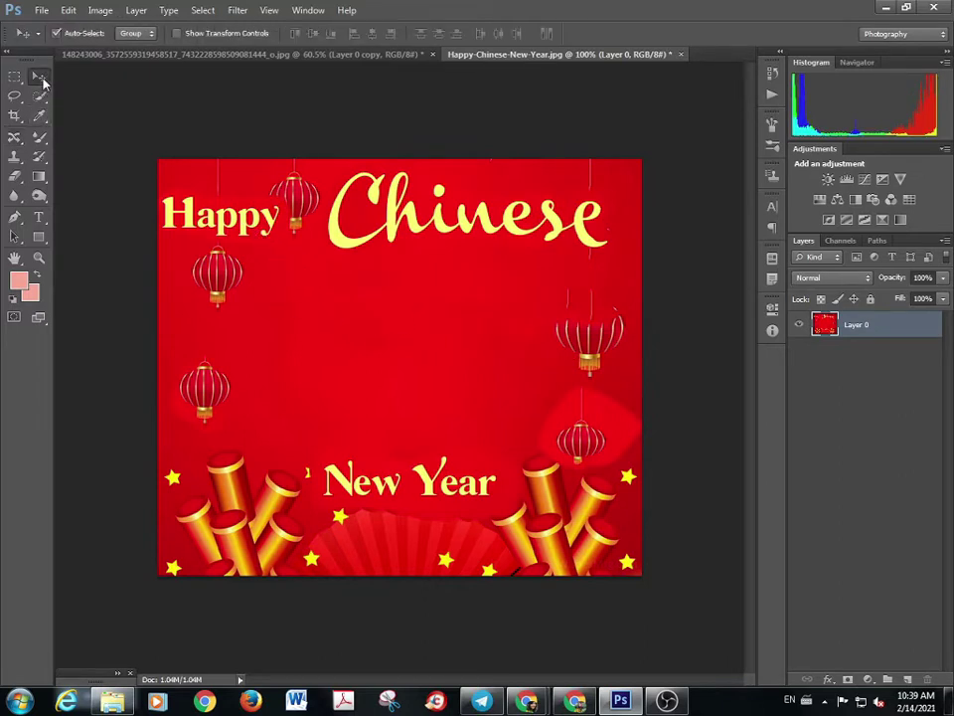
pyautogui.moveTo(230, 217)
pyautogui.mouseDown()
pyautogui.moveTo(224, 223)
pyautogui.moveTo(232, 218)
pyautogui.mouseUp()
pyautogui.click(390, 56)
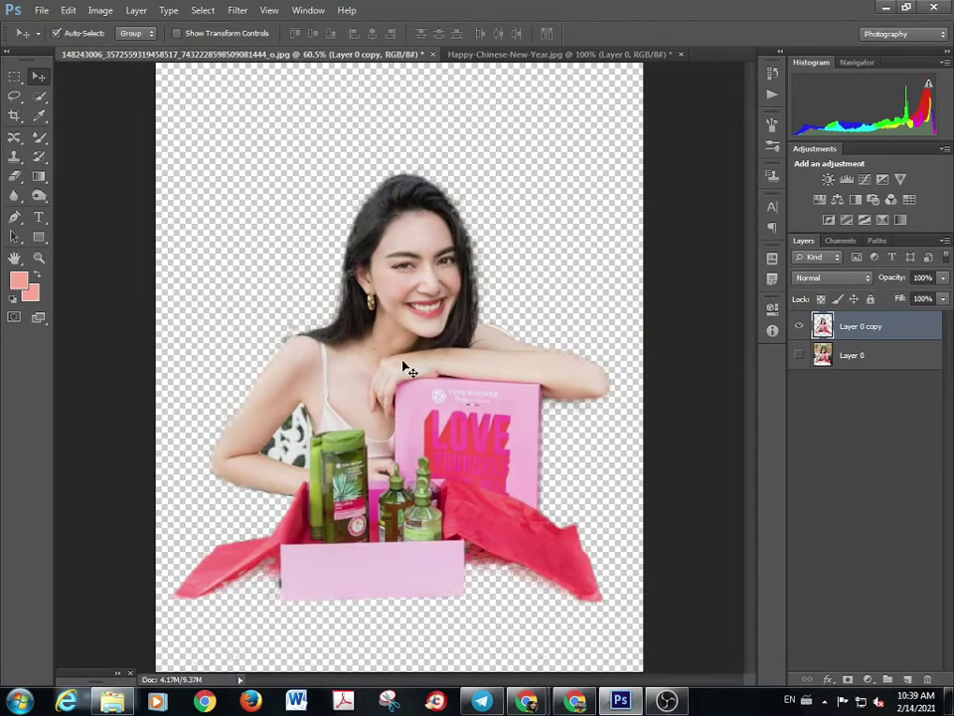
pyautogui.moveTo(403, 352); pyautogui.dragTo(358, 337)
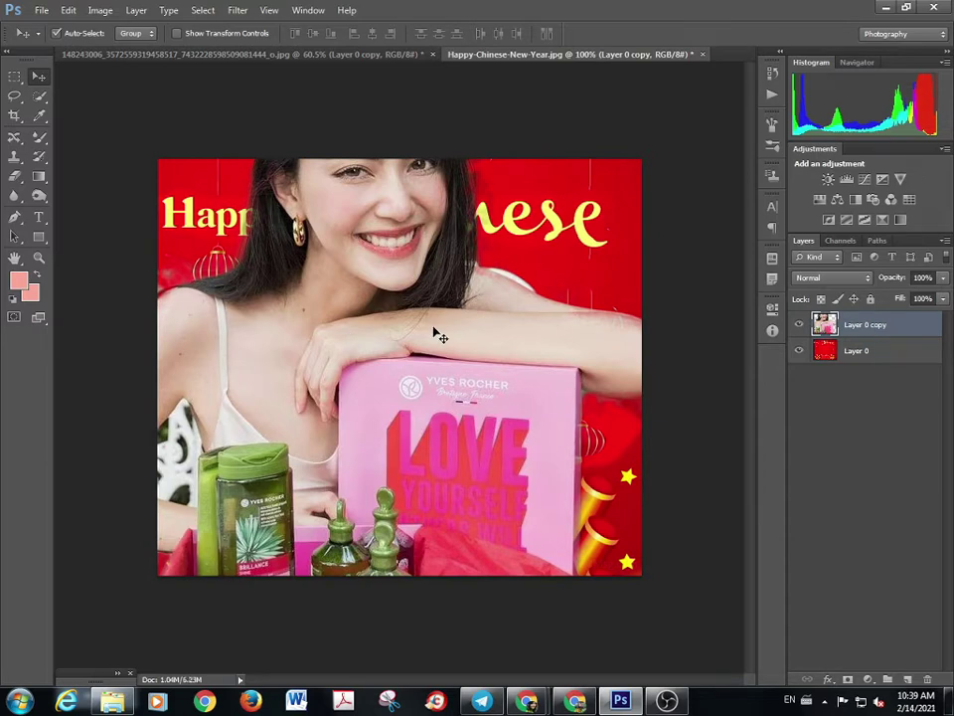
pyautogui.hotkey('ctrl', 't')
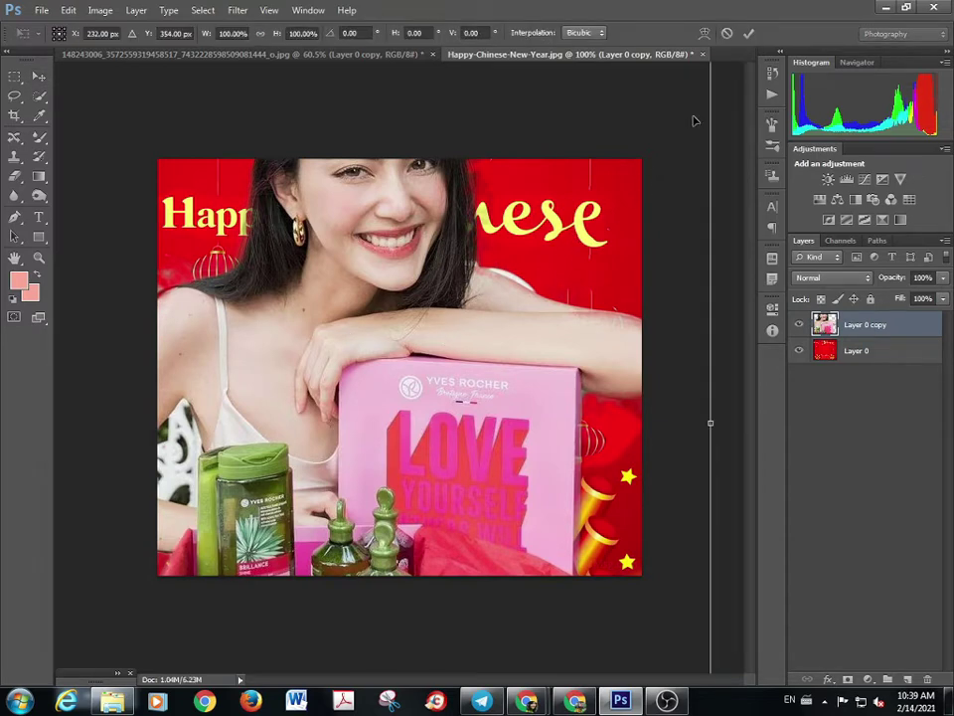
pyautogui.hotkey('ctrl', '0')
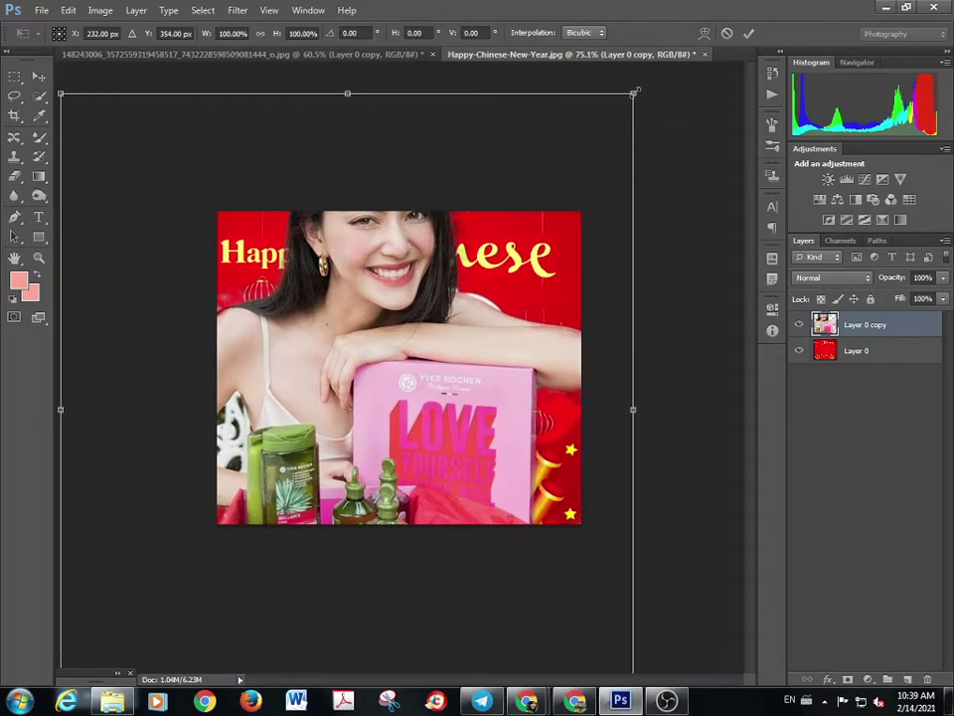
pyautogui.moveTo(635, 92); pyautogui.dragTo(432, 315)
pyautogui.moveTo(378, 420); pyautogui.dragTo(520, 312)
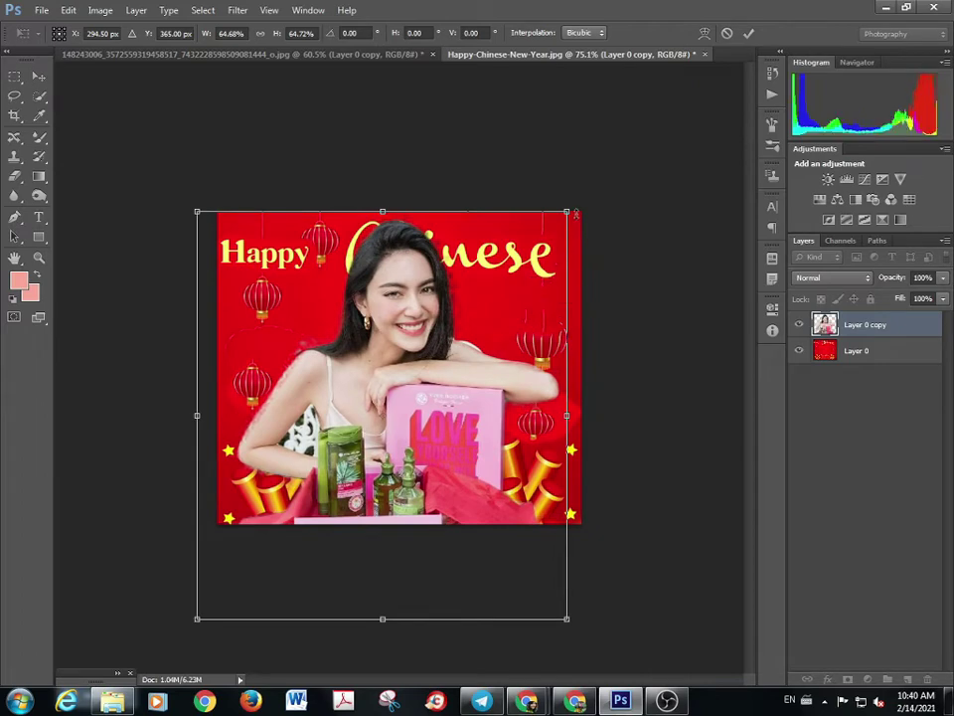
pyautogui.moveTo(570, 208); pyautogui.dragTo(486, 347)
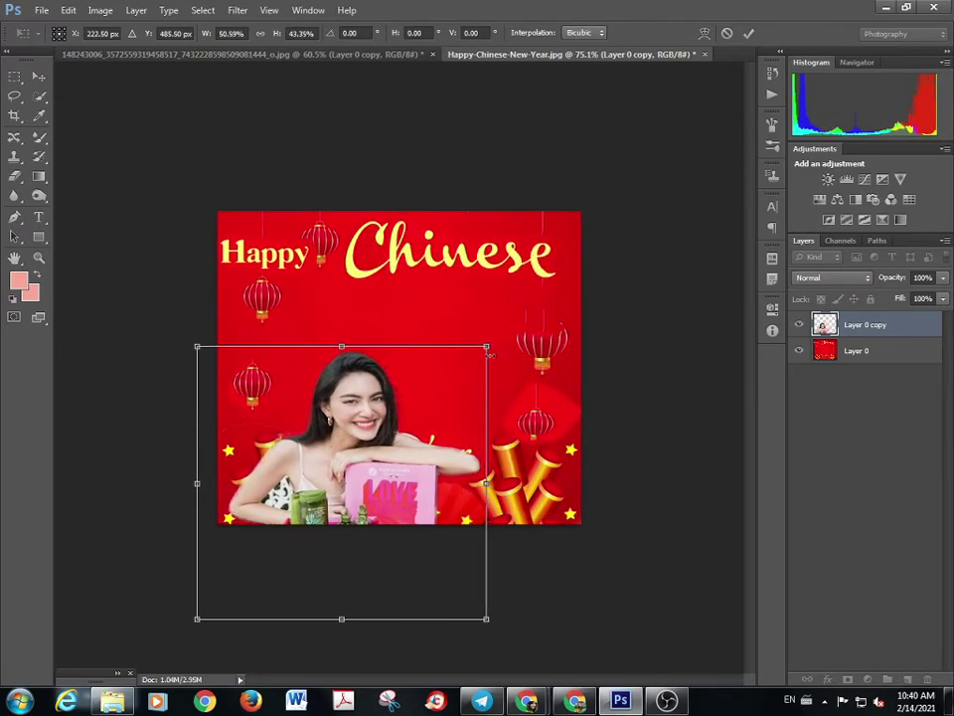
pyautogui.click(39, 76)
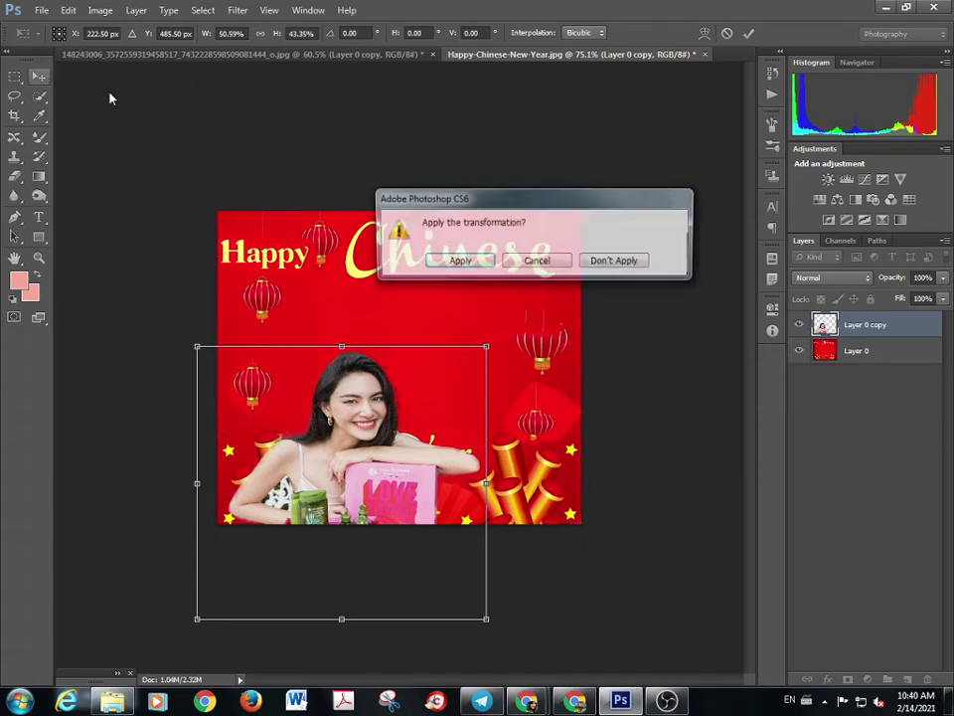
pyautogui.click(610, 260)
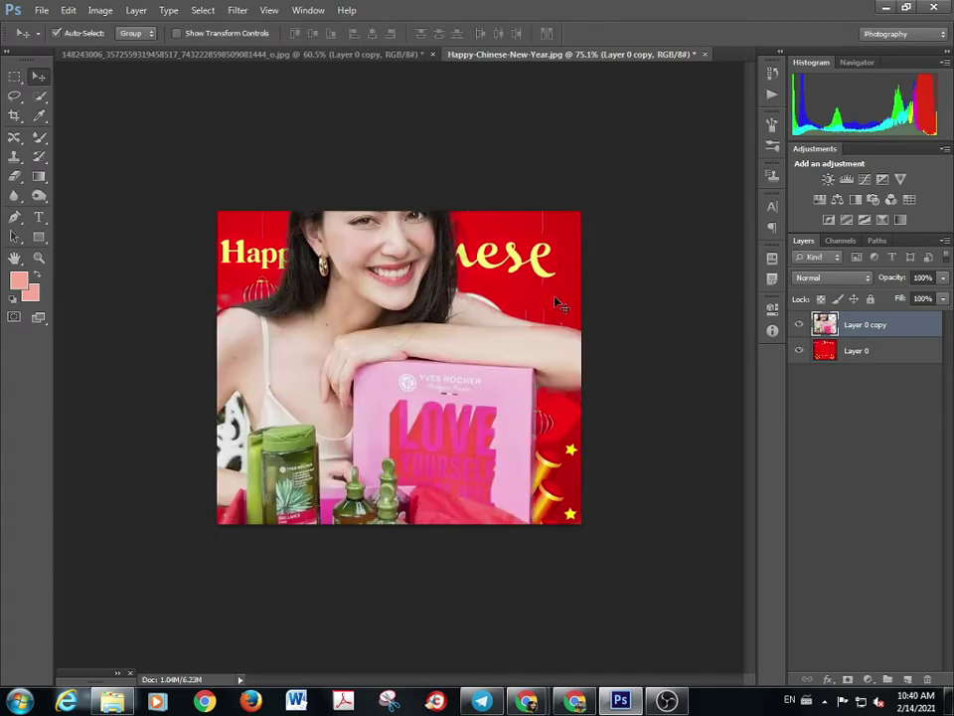
# Scale the woman and gift box cutout to about 40.8%, centre it between the firecrackers below "Chinese", and apply the transformation
pyautogui.hotkey('ctrl', 't')
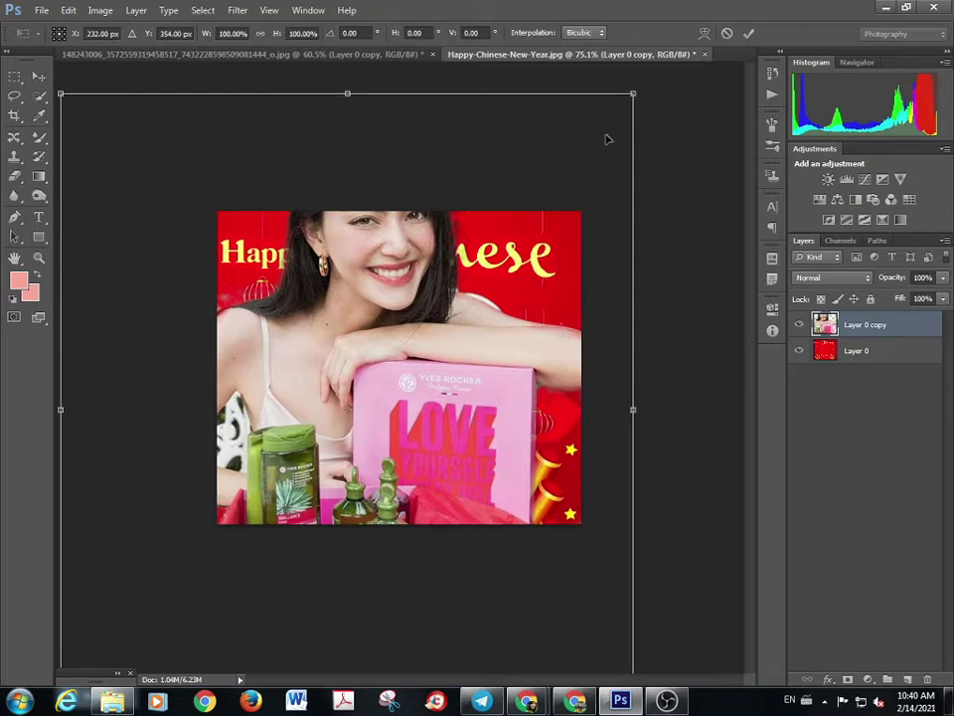
pyautogui.moveTo(635, 91); pyautogui.dragTo(399, 352)
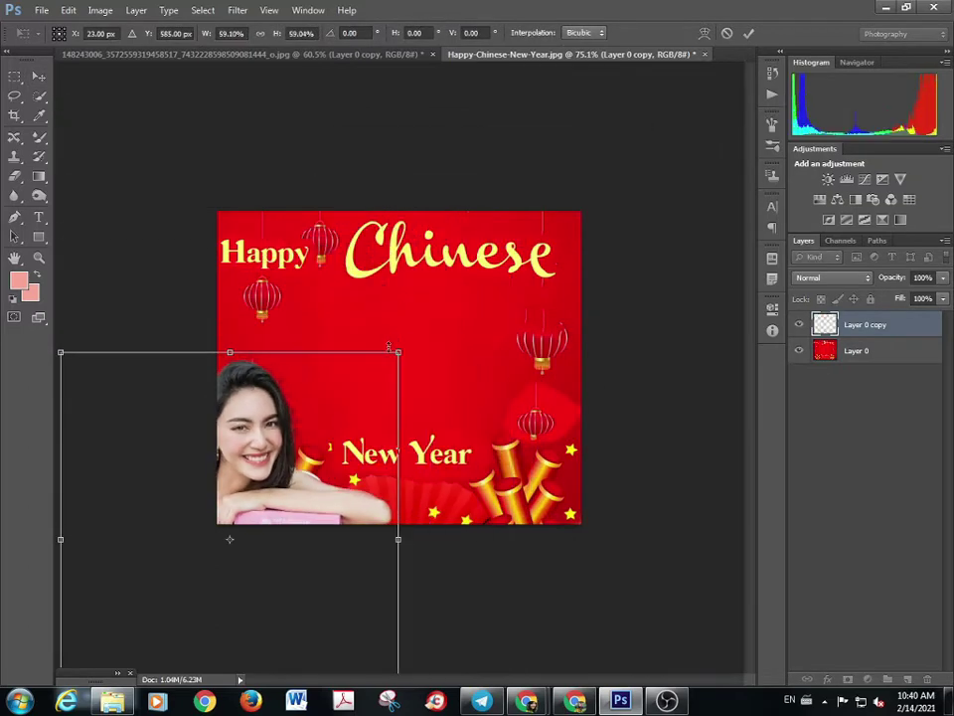
pyautogui.moveTo(338, 426); pyautogui.dragTo(509, 316)
pyautogui.moveTo(580, 240); pyautogui.dragTo(502, 325)
pyautogui.moveTo(453, 411); pyautogui.dragTo(481, 343)
pyautogui.moveTo(524, 266); pyautogui.dragTo(505, 289)
pyautogui.moveTo(468, 347); pyautogui.dragTo(435, 374)
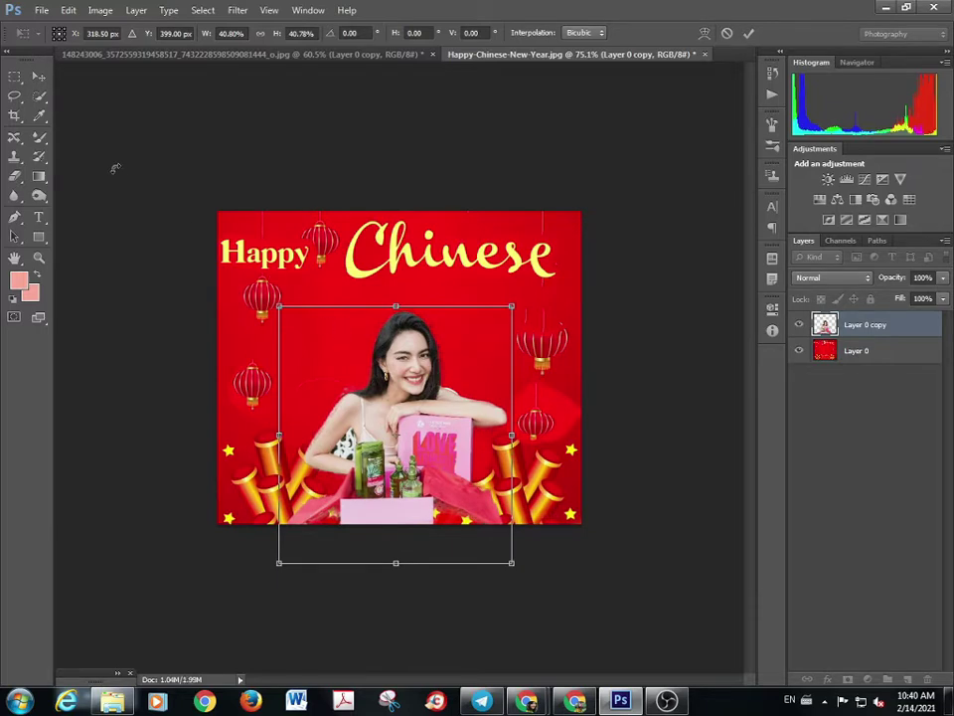
pyautogui.click(38, 75)
pyautogui.click(479, 260)
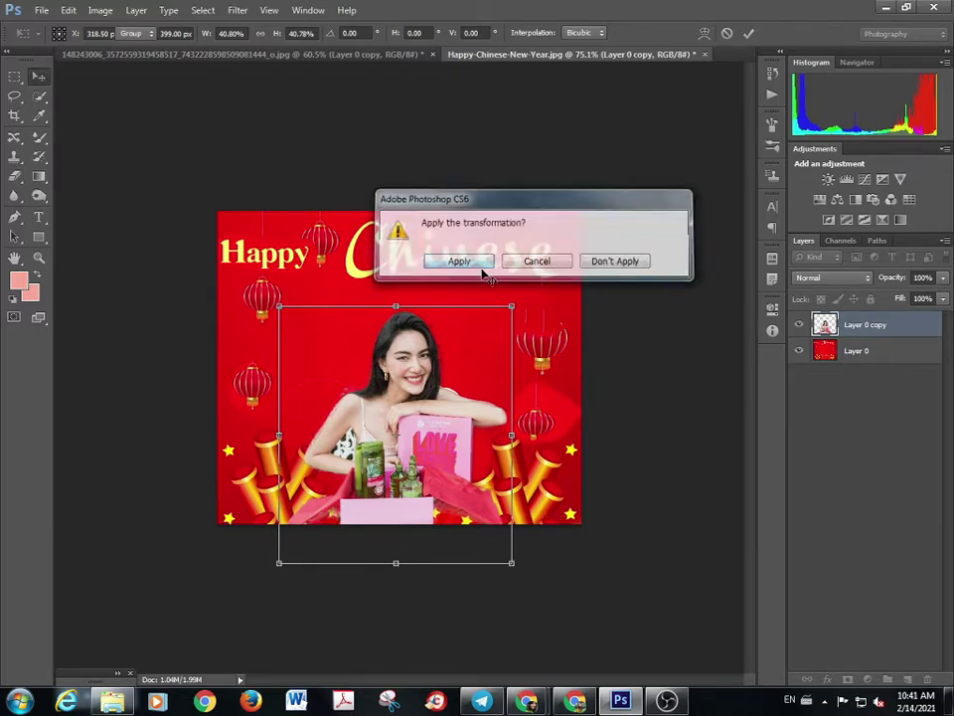
# Select the woman's face, neck and chest with Quick Selection and add a Hue/Saturation adjustment layer limited to that area
pyautogui.hotkey('ctrl', '+')
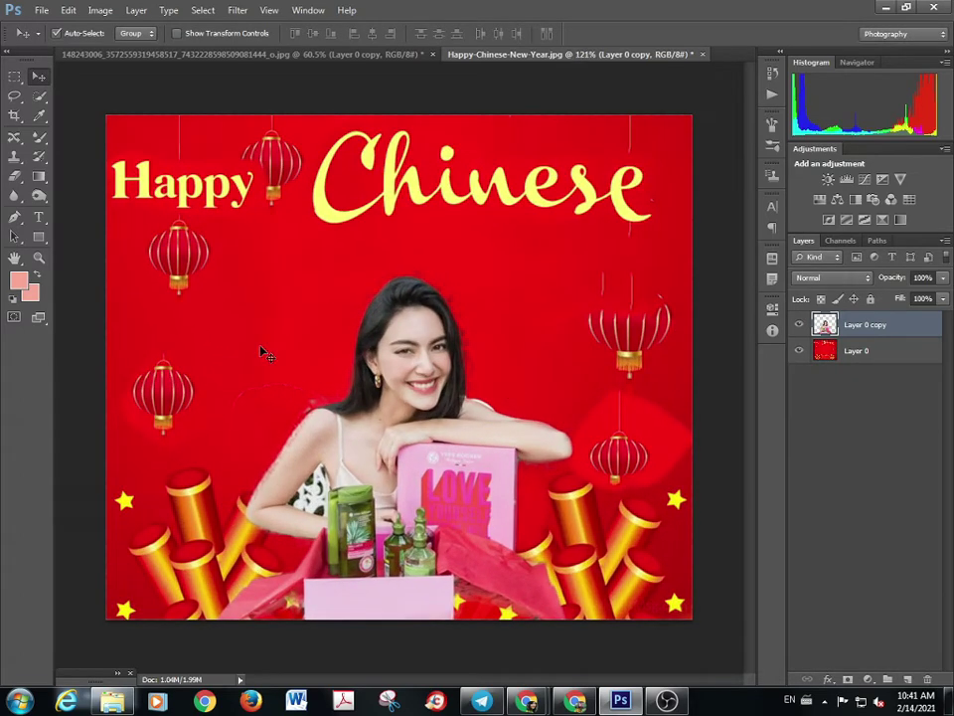
pyautogui.click(39, 95)
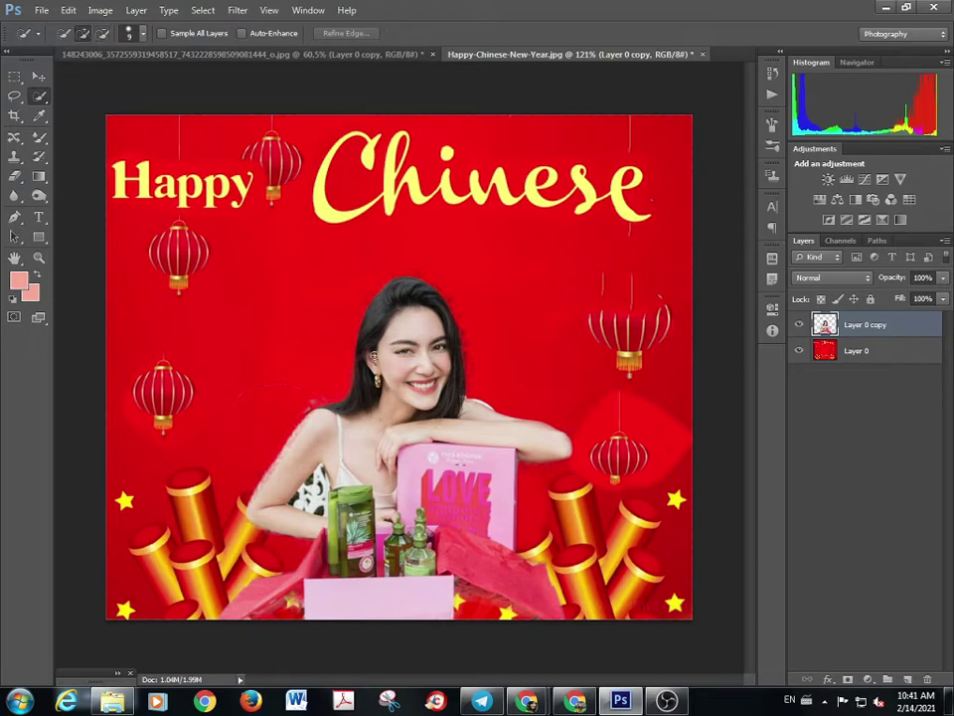
pyautogui.moveTo(419, 317)
pyautogui.mouseDown()
pyautogui.moveTo(409, 336)
pyautogui.moveTo(428, 354)
pyautogui.moveTo(404, 372)
pyautogui.moveTo(414, 389)
pyautogui.moveTo(376, 426)
pyautogui.moveTo(358, 492)
pyautogui.moveTo(368, 437)
pyautogui.mouseUp()
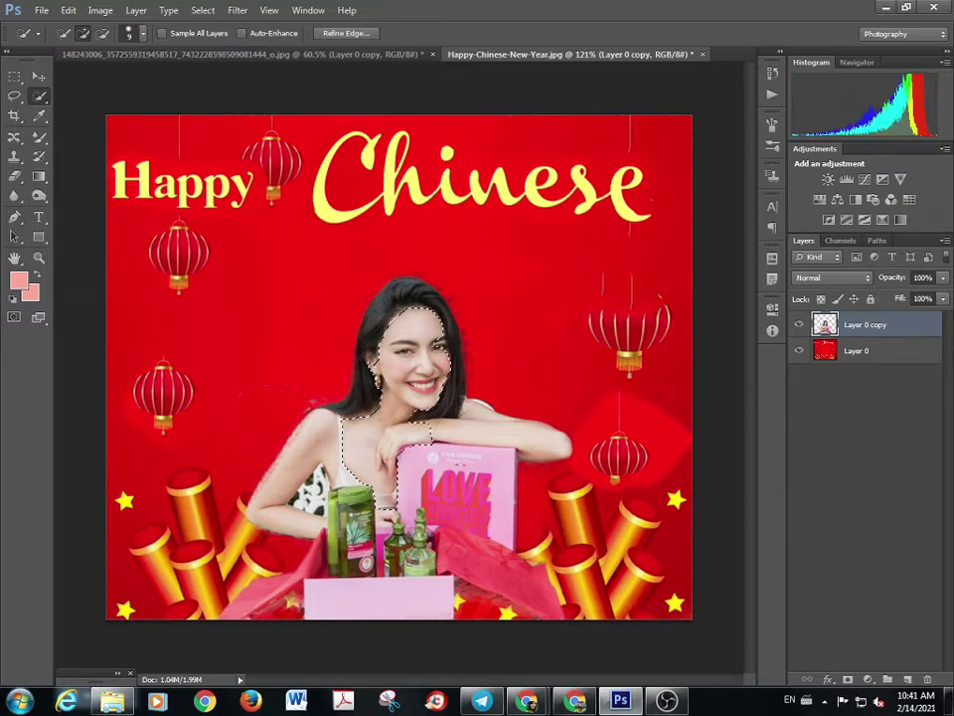
pyautogui.click(866, 678)
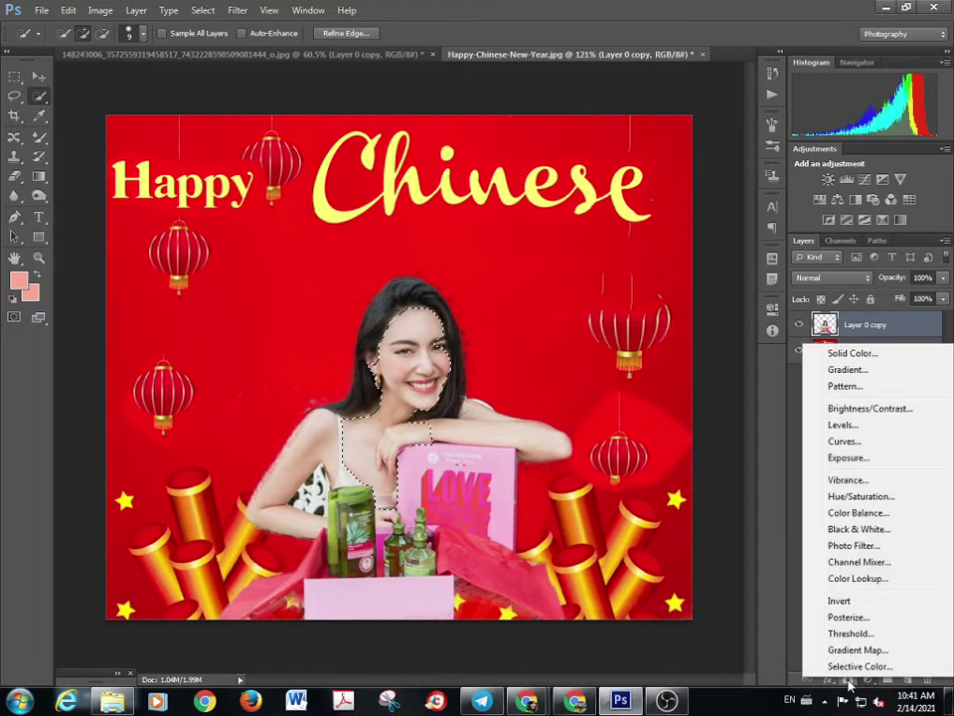
pyautogui.click(863, 494)
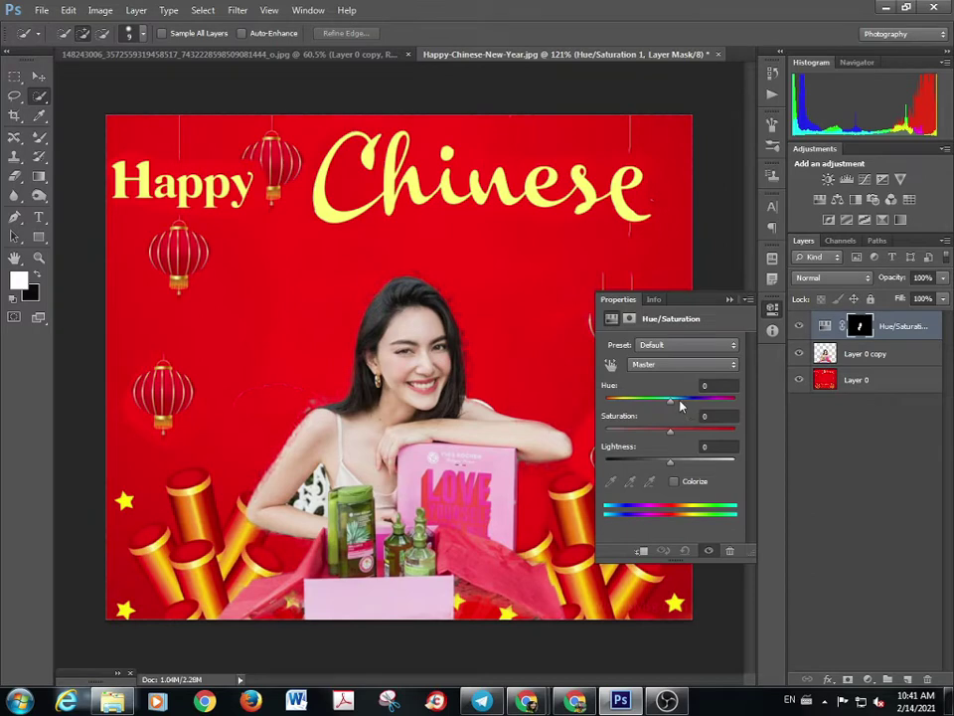
# Set the adjustment's hue to -16, raise its saturation slightly, and collapse the adjustment settings
pyautogui.moveTo(671, 405); pyautogui.dragTo(661, 407)
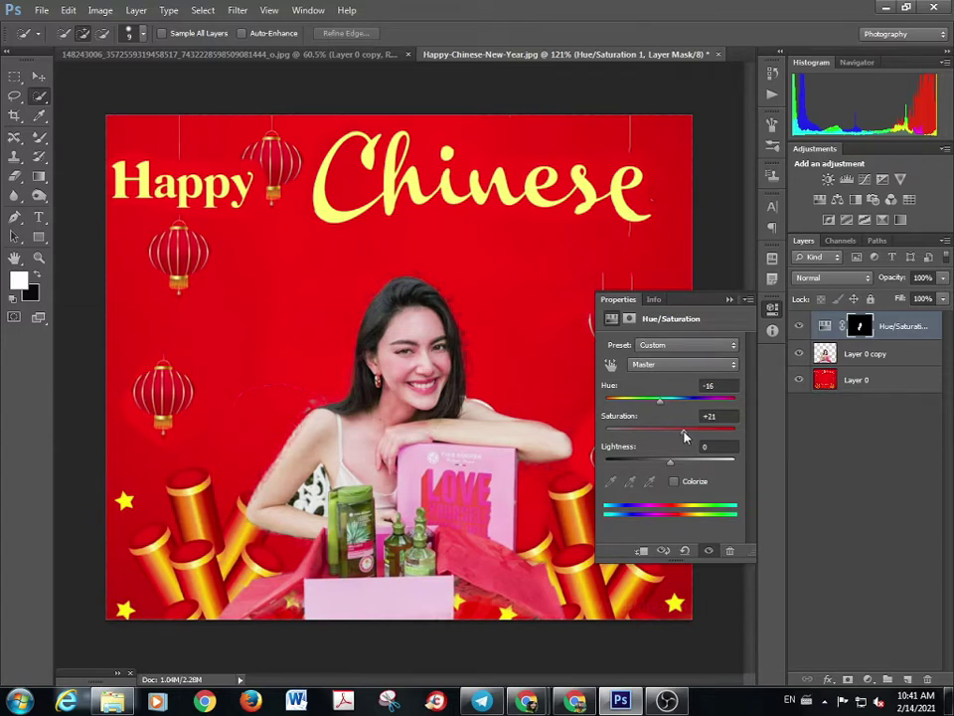
pyautogui.moveTo(684, 438); pyautogui.dragTo(680, 437)
pyautogui.click(730, 300)
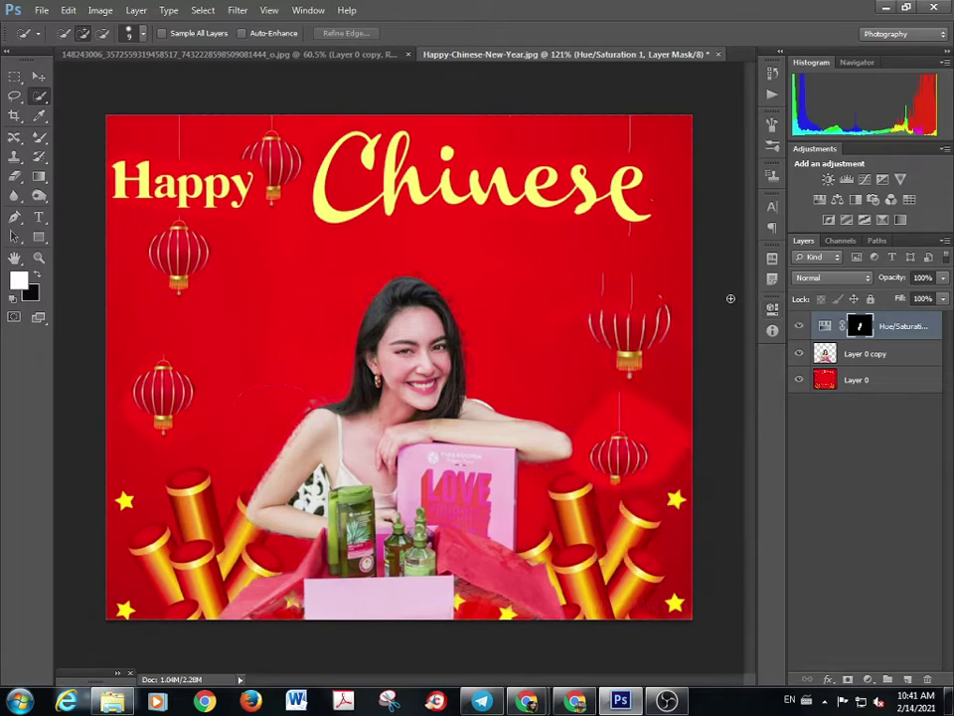
# Try to cover the dark fringe beside the woman's hair on Layer 0 copy using the Clone Stamp at brush size 15
pyautogui.scroll(3, 502, 422)
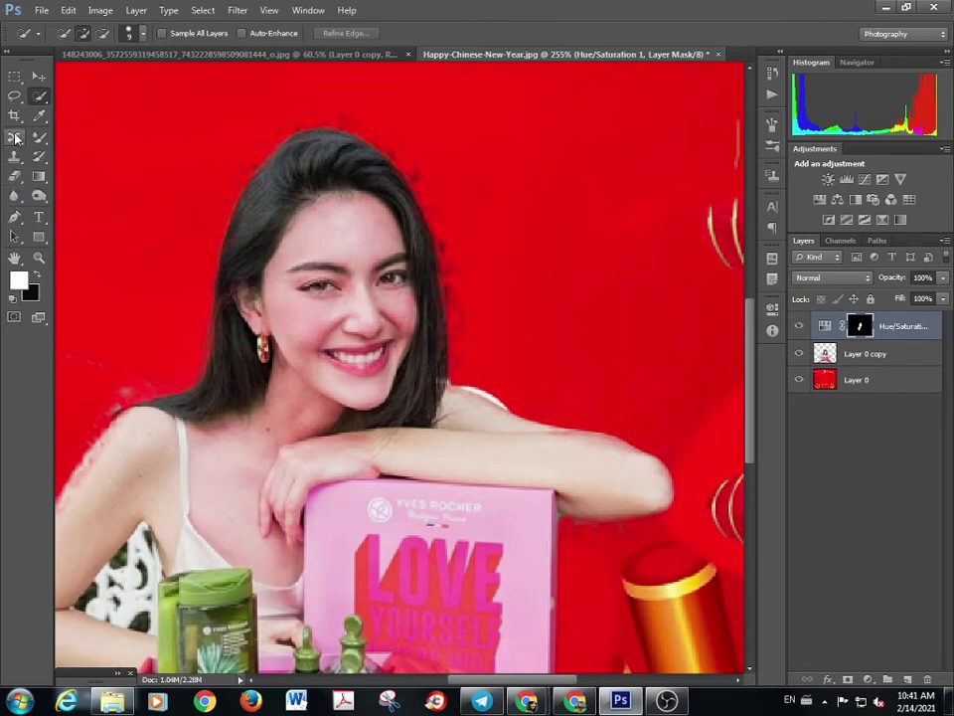
pyautogui.click(15, 176)
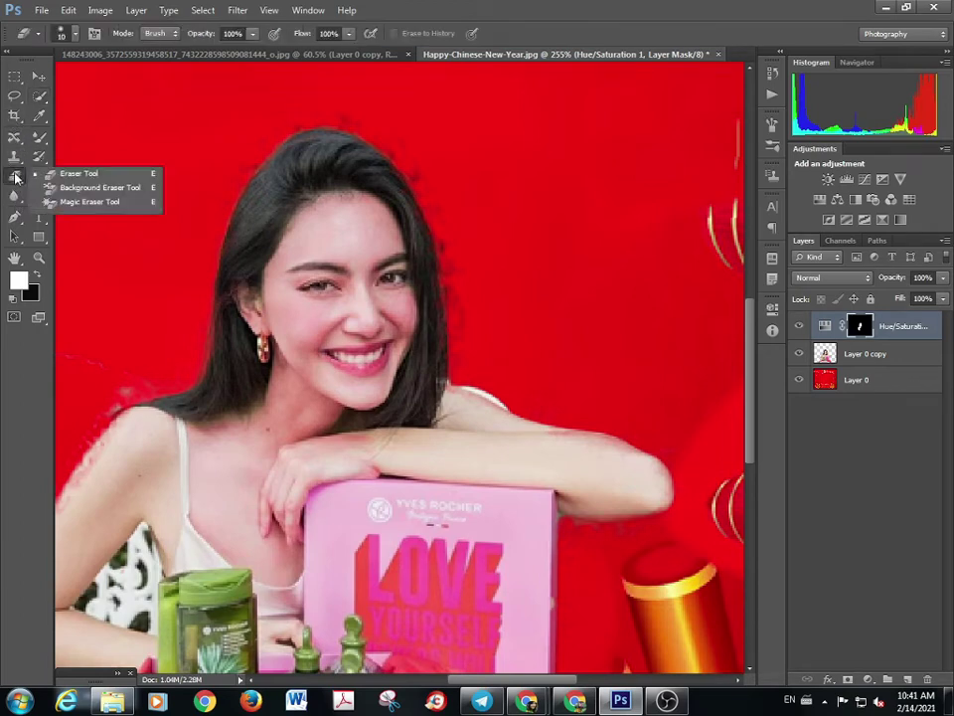
pyautogui.click(76, 170)
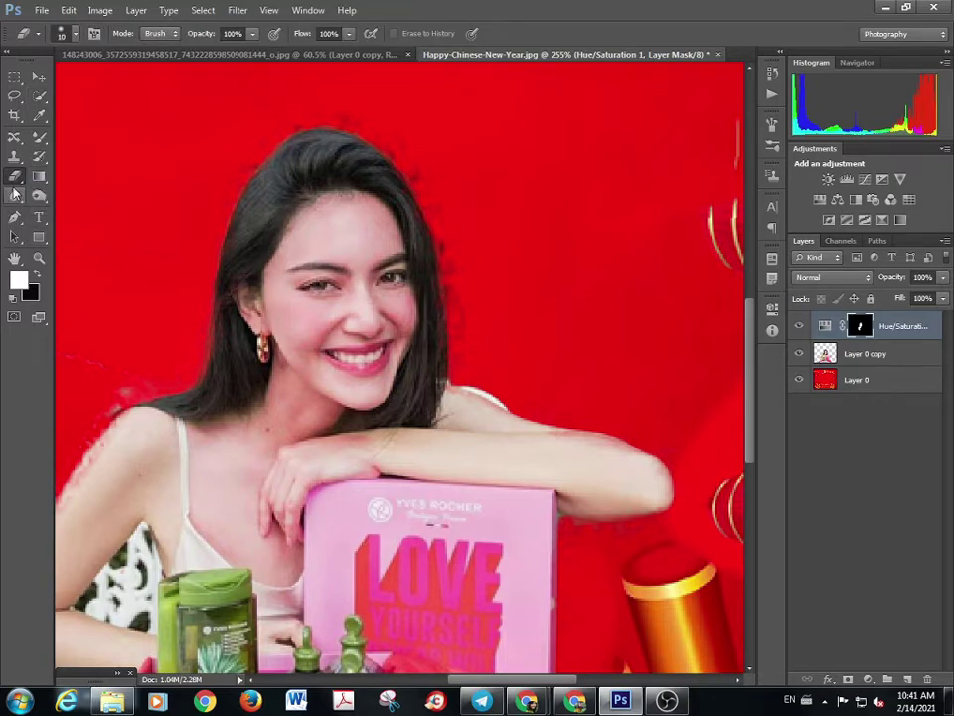
pyautogui.click(15, 156)
pyautogui.click(104, 159)
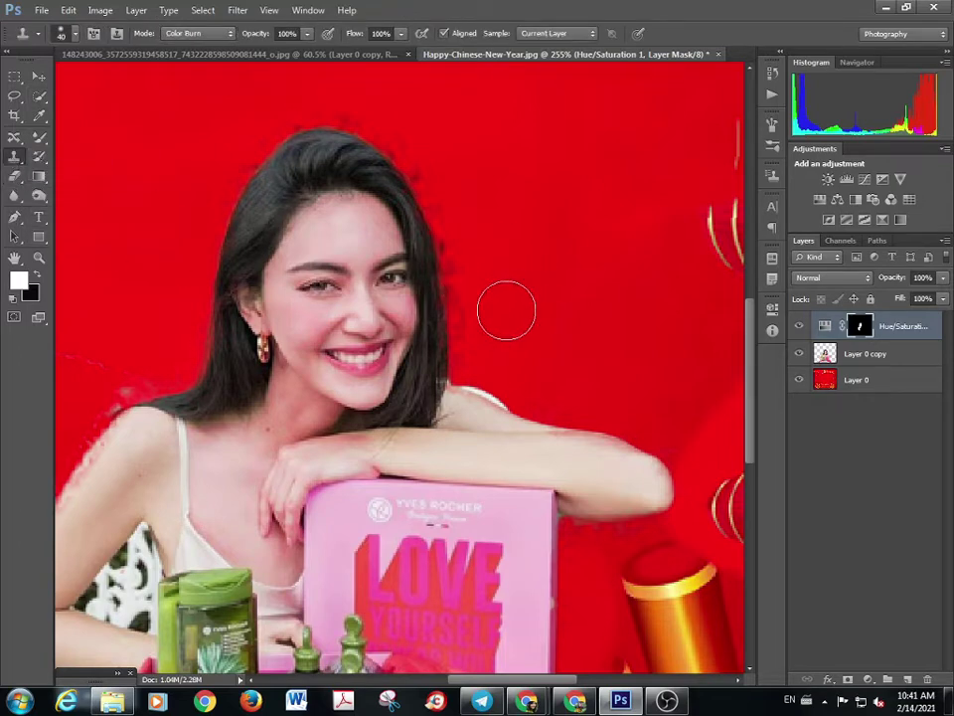
pyautogui.press('[')
pyautogui.press('[')
pyautogui.press('[')
pyautogui.press('[')
pyautogui.press('[')
pyautogui.press('alt')
pyautogui.press('alt')
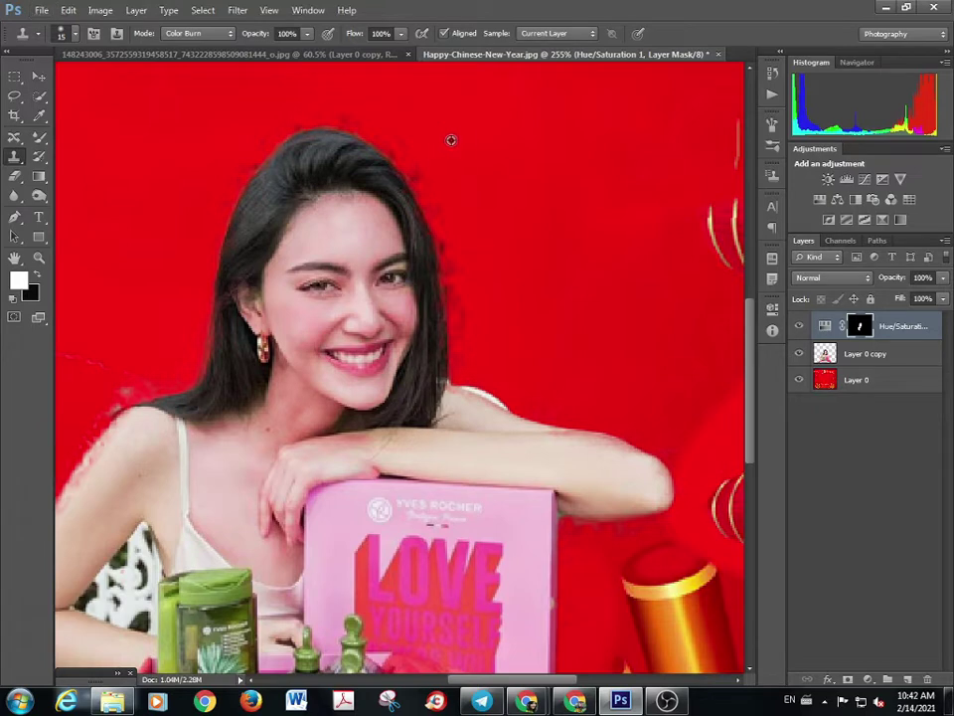
pyautogui.moveTo(452, 158); pyautogui.dragTo(455, 267)
pyautogui.hotkey('alt', '[')
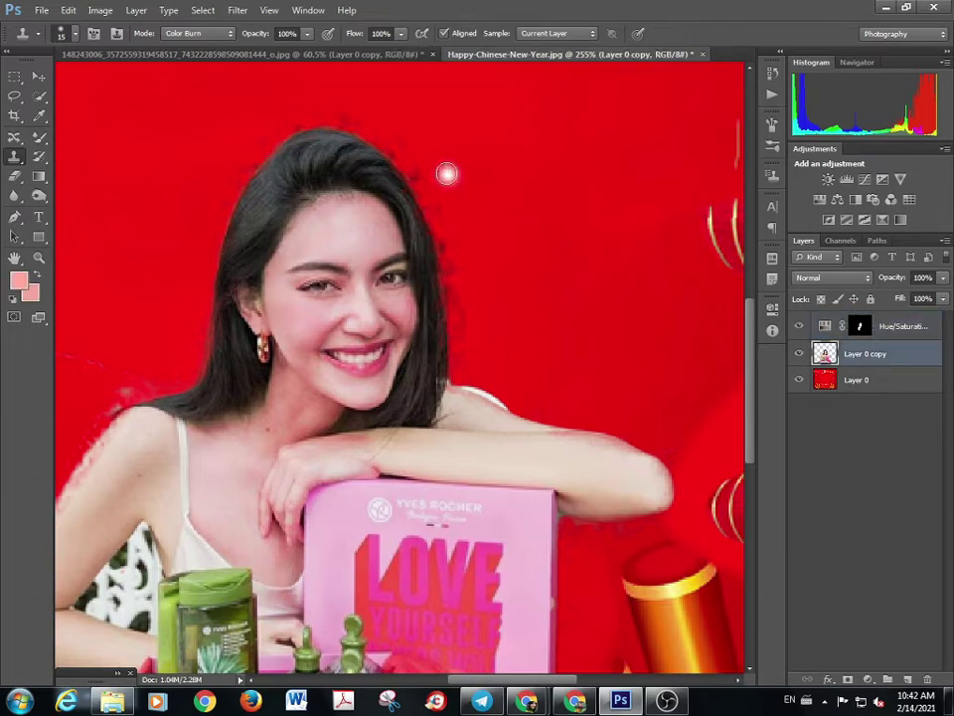
pyautogui.moveTo(446, 174)
pyautogui.mouseDown()
pyautogui.moveTo(443, 155)
pyautogui.moveTo(453, 264)
pyautogui.moveTo(484, 265)
pyautogui.moveTo(507, 326)
pyautogui.moveTo(456, 251)
pyautogui.moveTo(473, 222)
pyautogui.moveTo(437, 232)
pyautogui.moveTo(432, 266)
pyautogui.moveTo(456, 266)
pyautogui.moveTo(453, 315)
pyautogui.moveTo(469, 293)
pyautogui.moveTo(468, 244)
pyautogui.moveTo(457, 273)
pyautogui.moveTo(466, 225)
pyautogui.moveTo(460, 292)
pyautogui.moveTo(479, 285)
pyautogui.moveTo(524, 316)
pyautogui.mouseUp()
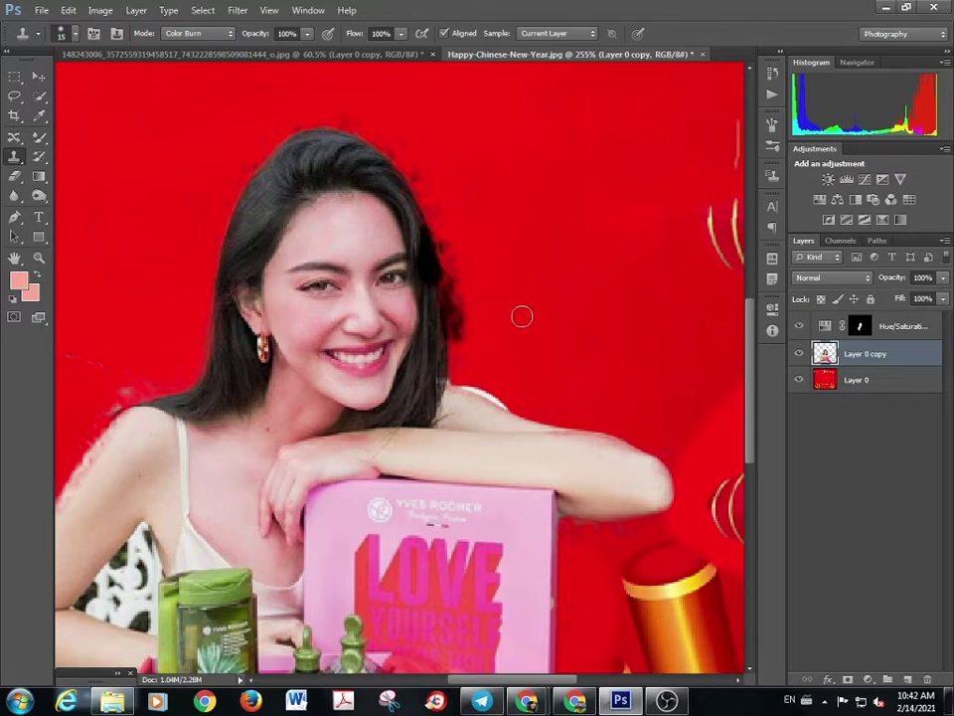
pyautogui.moveTo(423, 309)
pyautogui.mouseDown()
pyautogui.moveTo(423, 287)
pyautogui.moveTo(409, 316)
pyautogui.moveTo(511, 280)
pyautogui.mouseUp()
# Undo all the Clone Stamp strokes beside the woman's hair and face
pyautogui.hotkey('ctrl', 'z')
pyautogui.hotkey('ctrl', 'z')
pyautogui.hotkey('ctrl', 'z')
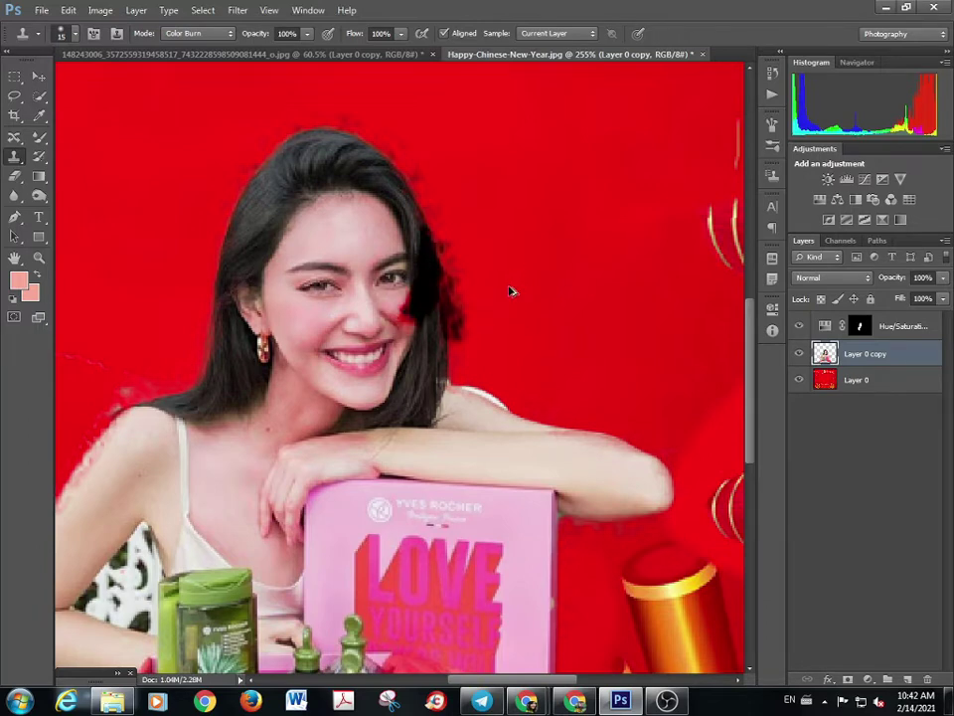
pyautogui.hotkey('ctrl', 'z')
pyautogui.hotkey('ctrl', 'z')
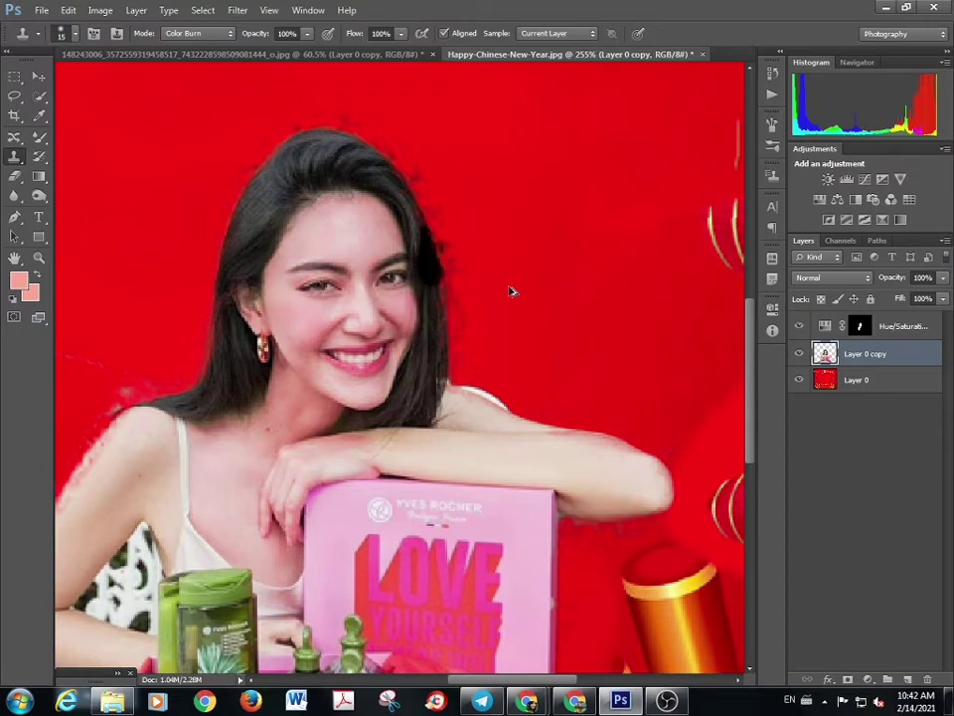
pyautogui.hotkey('ctrl', 'alt', 'z')
pyautogui.hotkey('ctrl', 'alt', 'z')
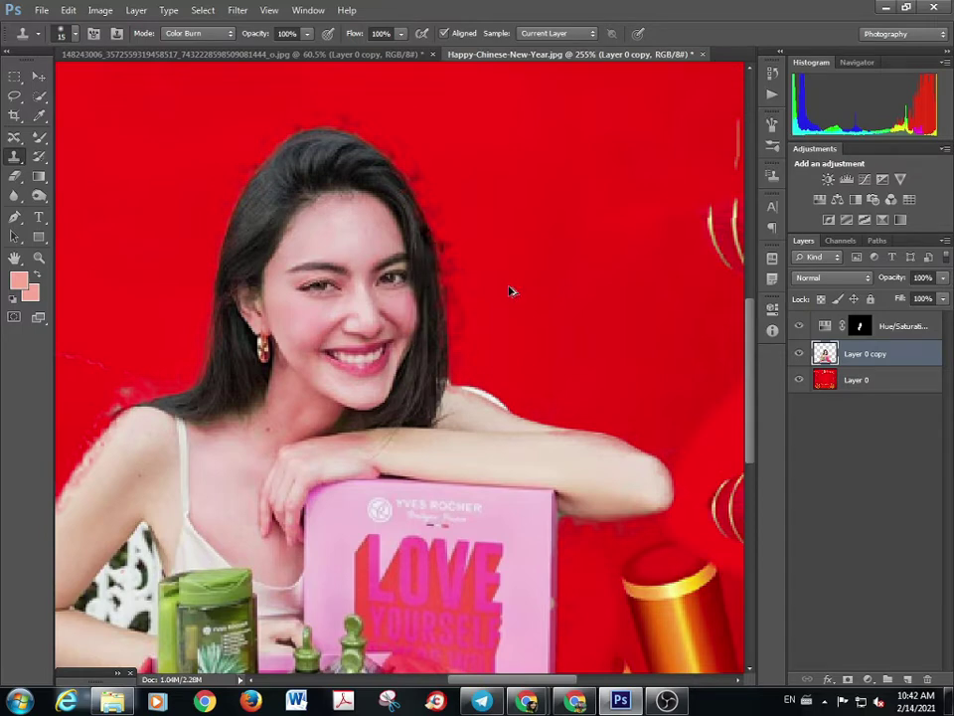
pyautogui.hotkey('ctrl', 'alt', 'z')
pyautogui.hotkey('ctrl', 'alt', 'z')
pyautogui.hotkey('ctrl', 'alt', 'z')
pyautogui.hotkey('ctrl', 'alt', 'z')
pyautogui.hotkey('ctrl', 'alt', 'z')
pyautogui.hotkey('ctrl', 'alt', 'z')
pyautogui.hotkey('ctrl', 'alt', 'z')
pyautogui.hotkey('ctrl', 'alt', 'z')
# Erase the dark fringe along the top and right side of the woman's hair on Layer 0 copy with a 10 px Eraser
pyautogui.click(13, 178)
pyautogui.click(69, 174)
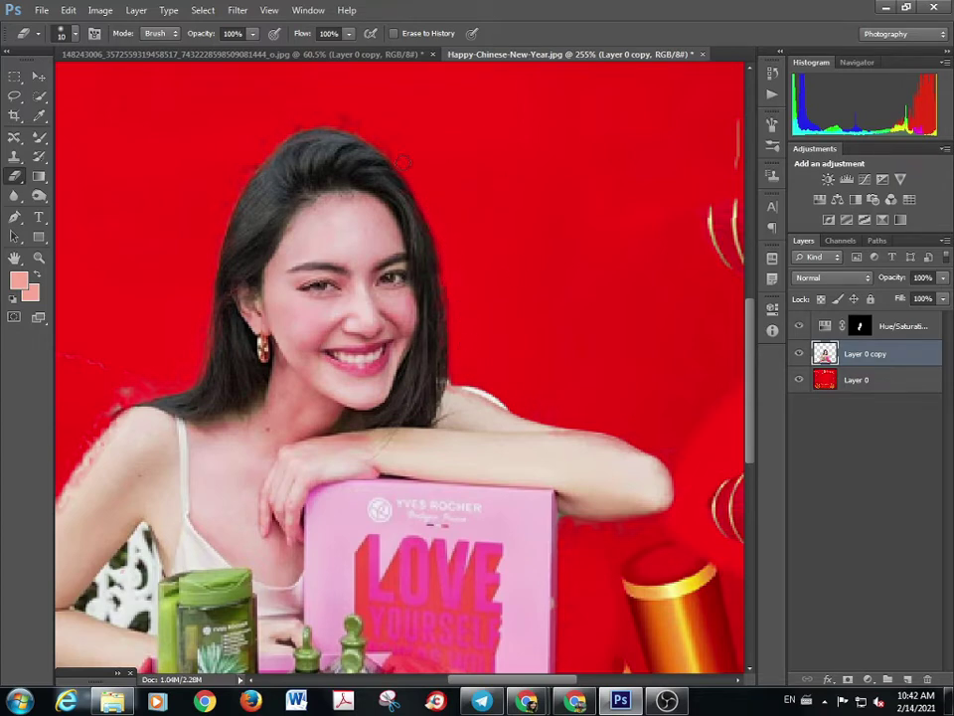
pyautogui.scroll(2, 415, 163)
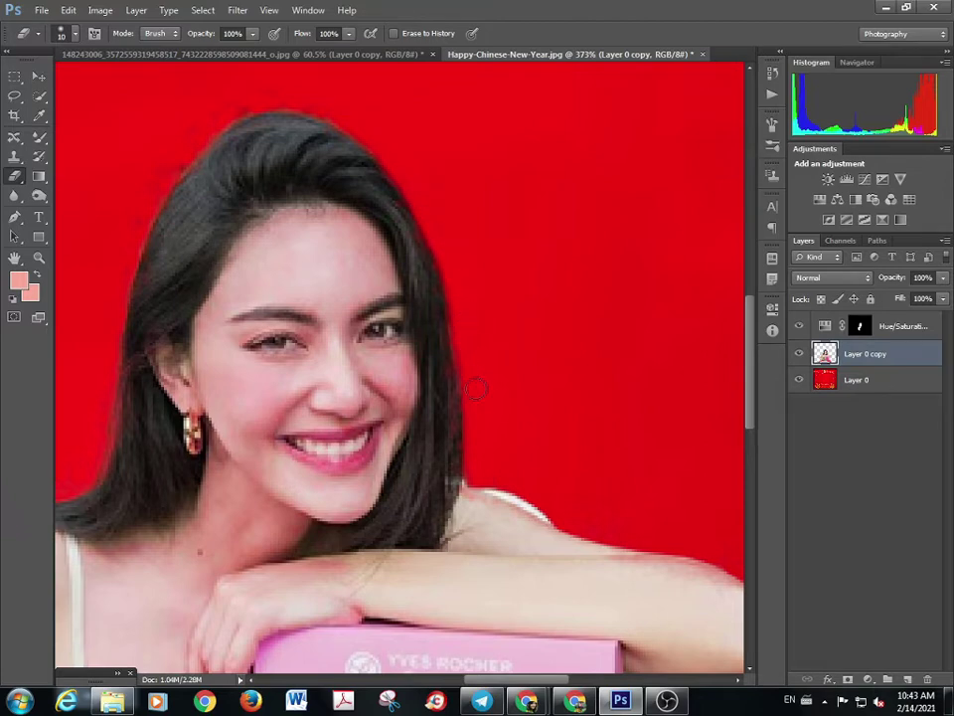
pyautogui.scroll(-4, 486, 352)
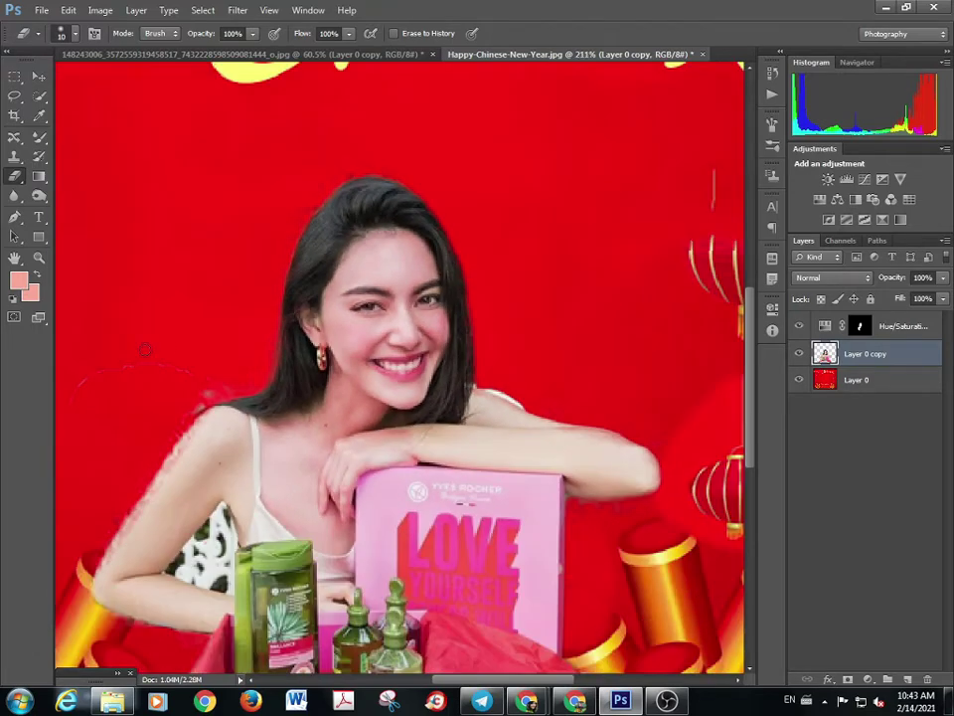
# Erase the leftover outline and fringe left of the woman's hair, shoulder and arm, enlarging the Eraser to 30 px
pyautogui.scroll(3, 147, 406)
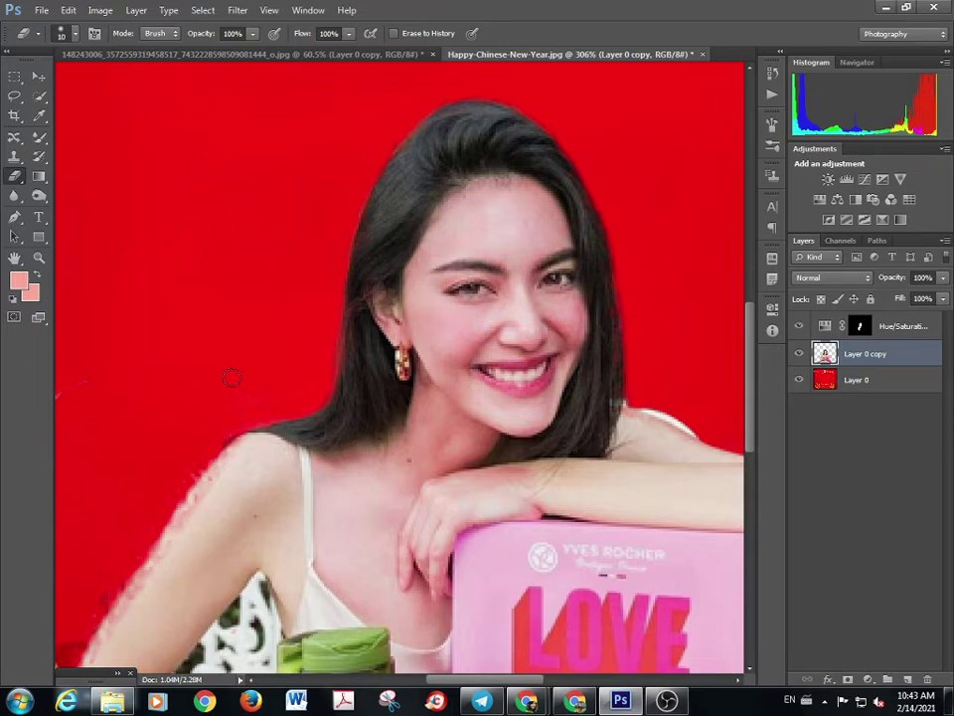
pyautogui.press(']')
pyautogui.press(']')
pyautogui.scroll(-2, 134, 228)
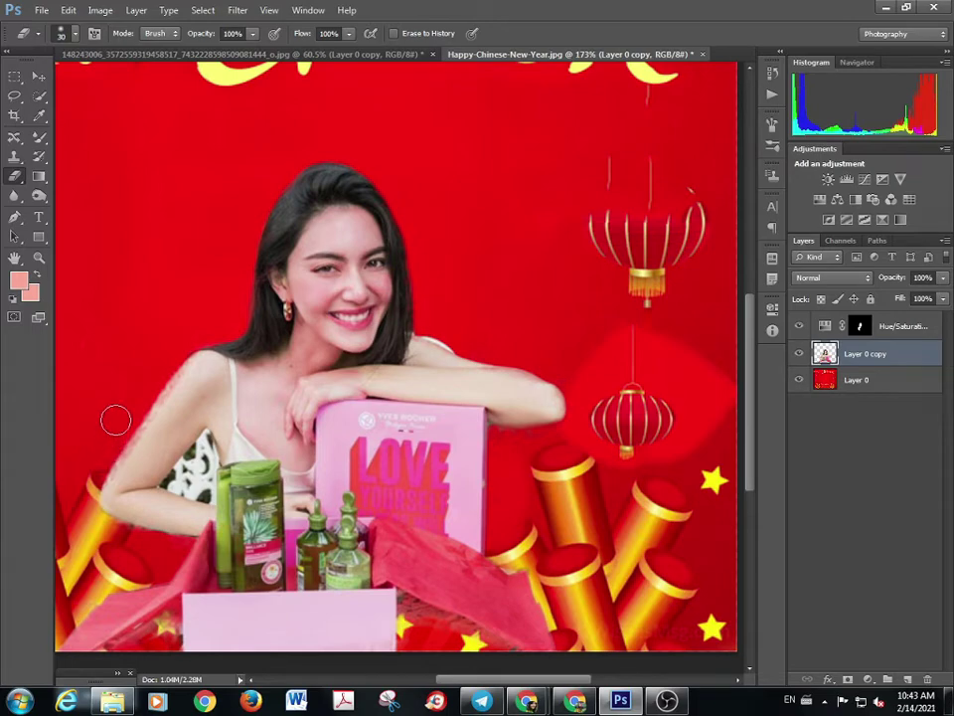
pyautogui.scroll(-2, 274, 306)
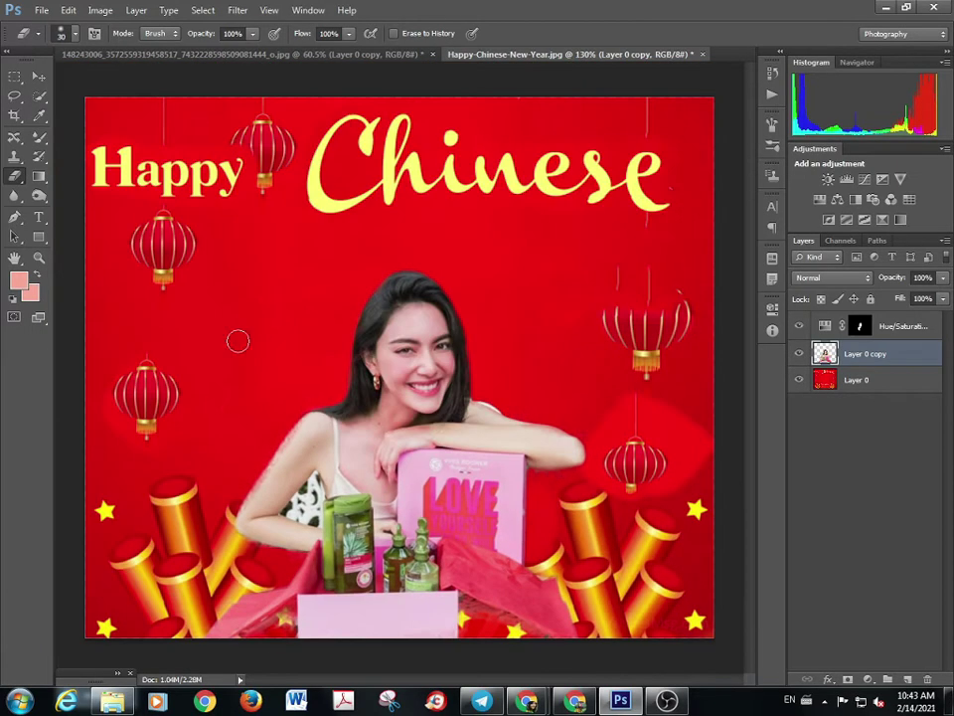
pyautogui.scroll(4, 237, 341)
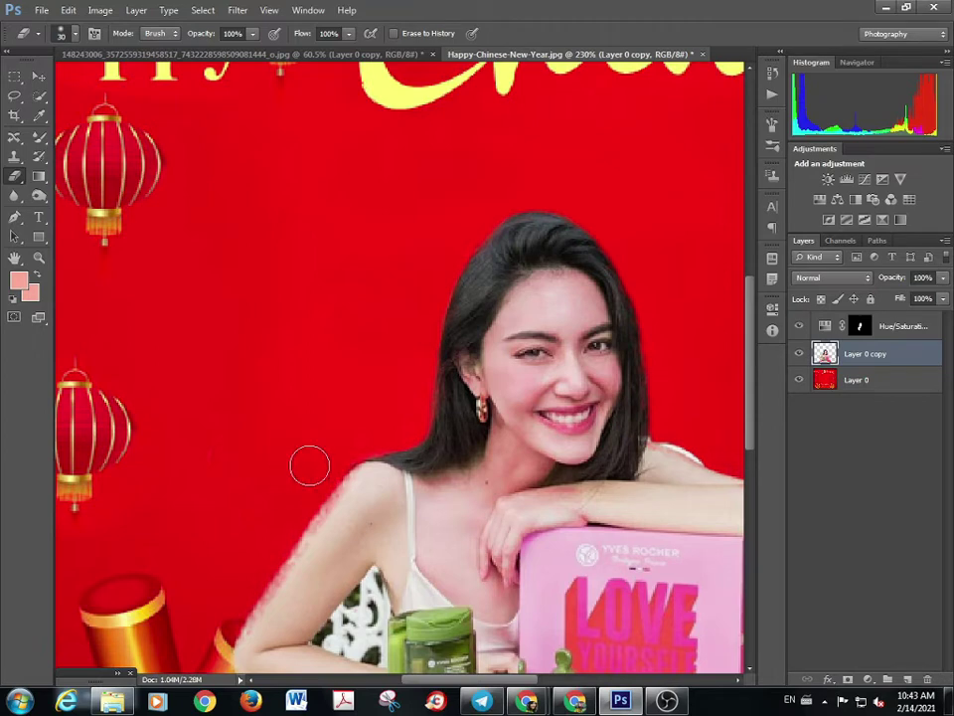
pyautogui.scroll(-1, 320, 437)
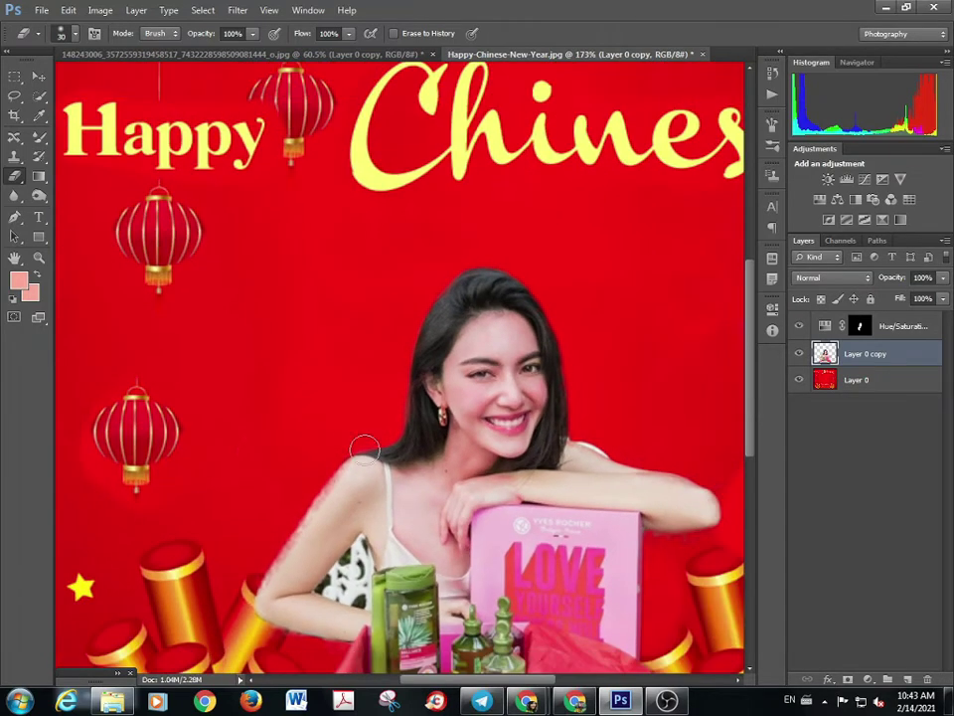
# Try to select the woman's shoulder and bent arm with Quick Selection, and clear the selection
pyautogui.click(39, 95)
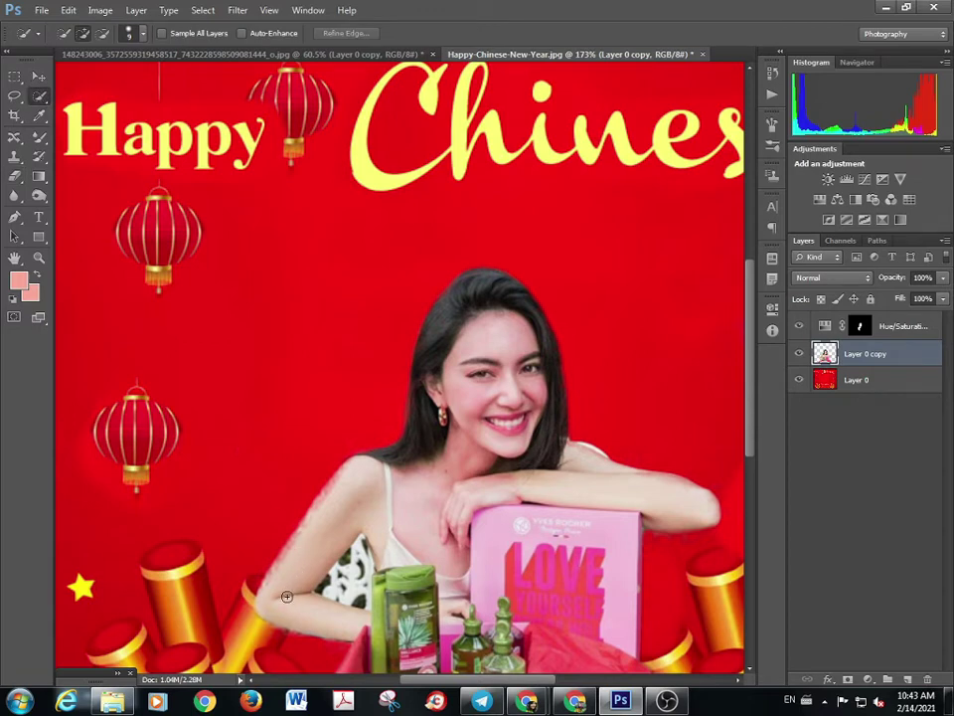
pyautogui.moveTo(357, 628)
pyautogui.mouseDown()
pyautogui.moveTo(322, 620)
pyautogui.moveTo(300, 601)
pyautogui.moveTo(304, 580)
pyautogui.moveTo(227, 429)
pyautogui.moveTo(330, 543)
pyautogui.moveTo(378, 524)
pyautogui.moveTo(427, 522)
pyautogui.mouseUp()
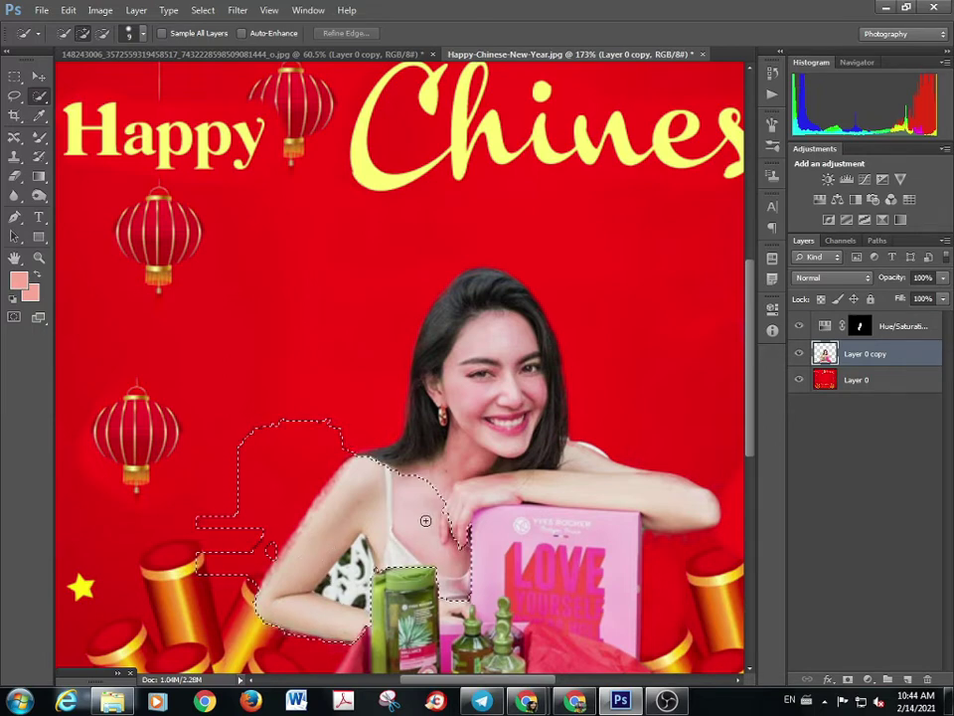
pyautogui.hotkey('ctrl', 'd')
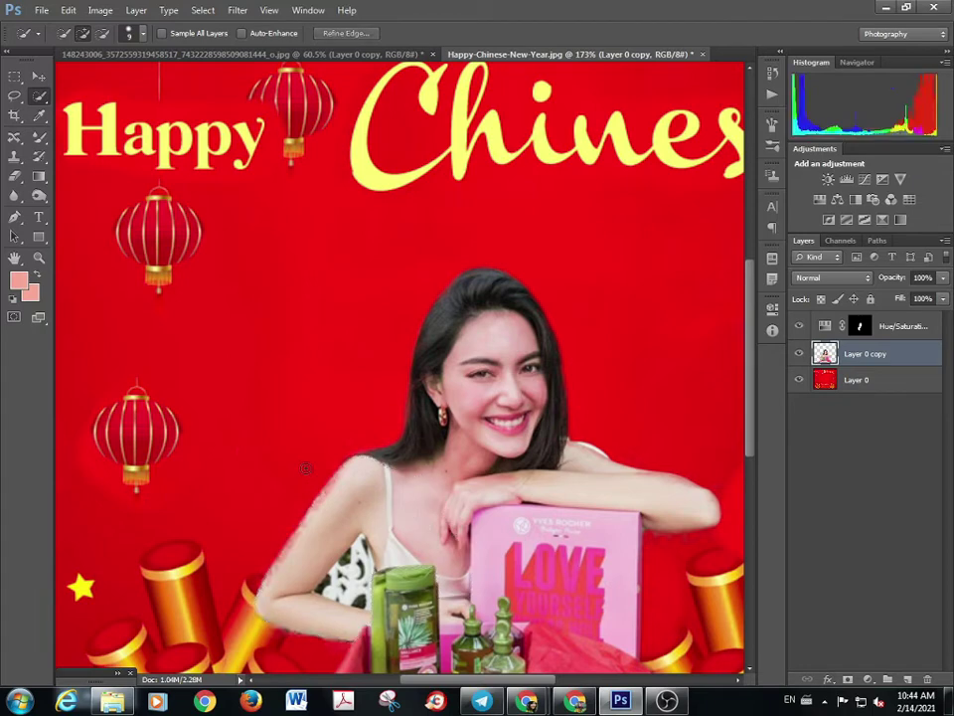
pyautogui.moveTo(344, 493); pyautogui.dragTo(341, 505)
pyautogui.hotkey('ctrl', 'd')
# Select the woman's left-side shoulder and bent arm with a size 2 Quick Selection brush and add a Hue/Saturation adjustment layer for it
pyautogui.moveTo(355, 502); pyautogui.dragTo(325, 540)
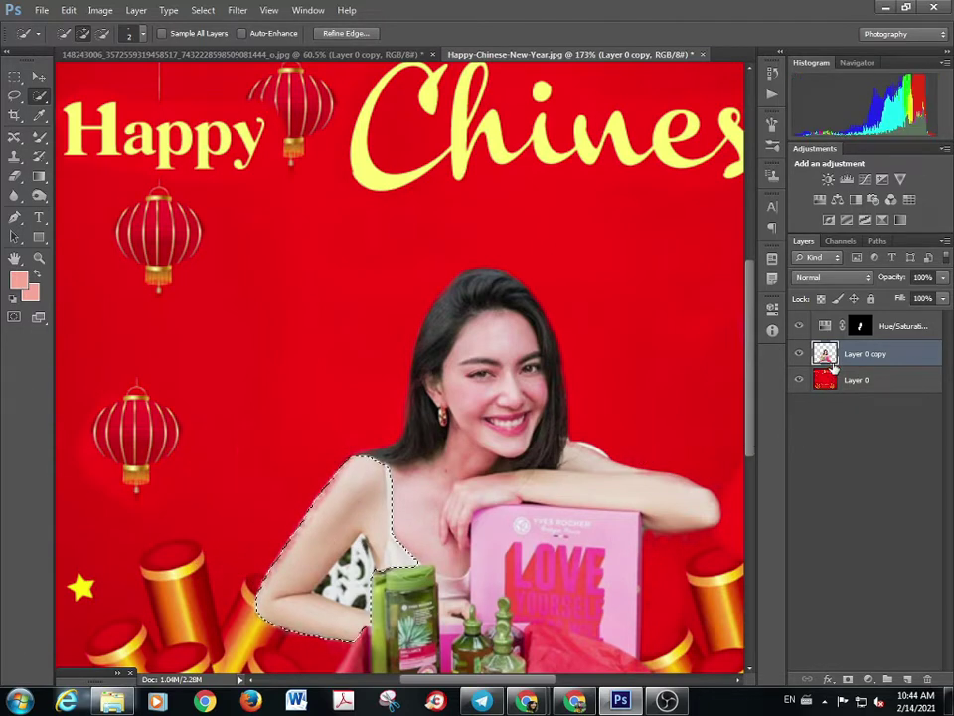
pyautogui.click(866, 678)
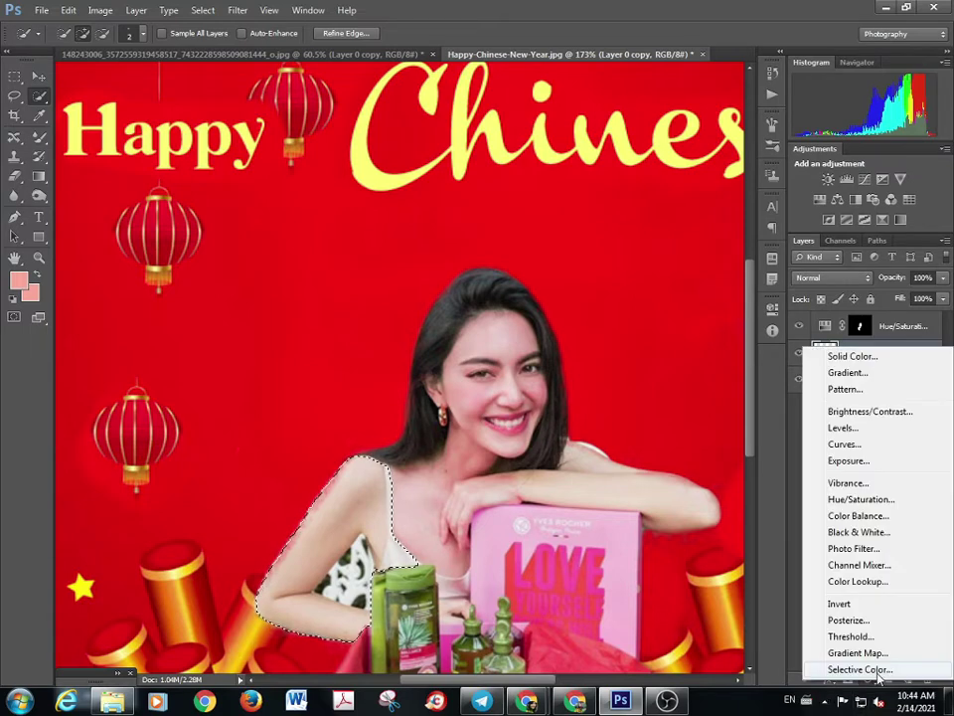
pyautogui.click(866, 497)
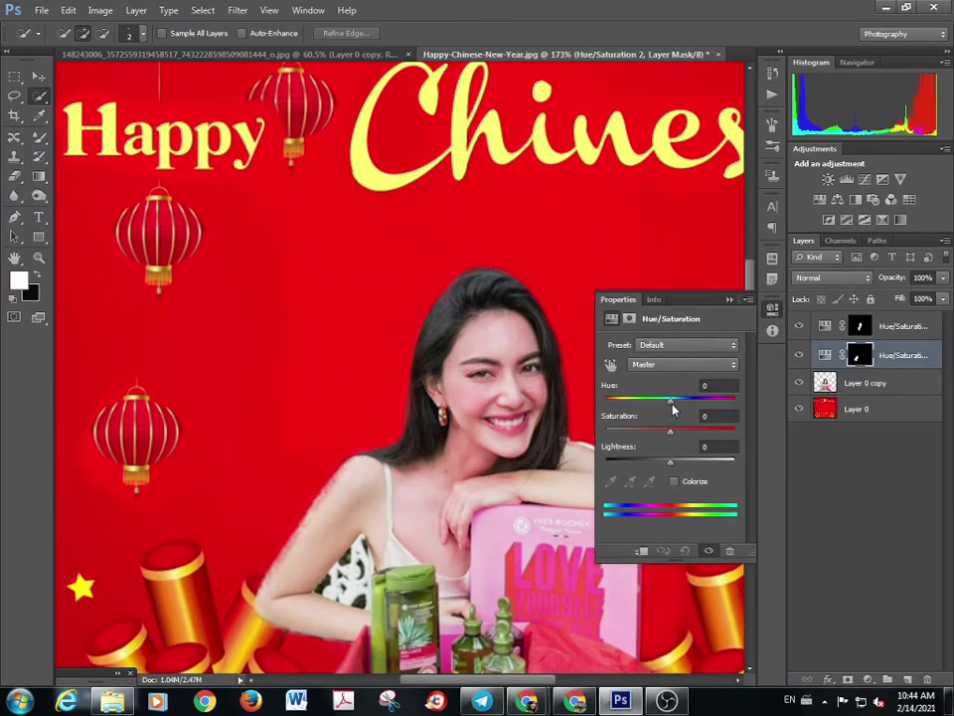
# Set the arm's Hue/Saturation adjustment to hue -28 and saturation +2, and close its settings
pyautogui.moveTo(666, 405); pyautogui.dragTo(653, 407)
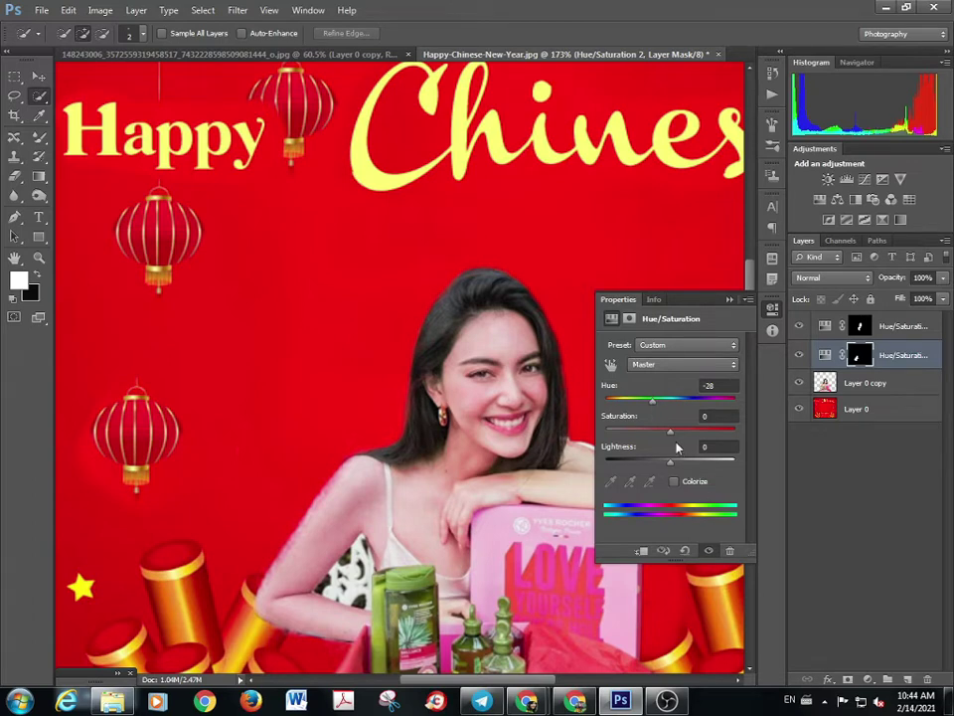
pyautogui.moveTo(669, 435); pyautogui.dragTo(673, 434)
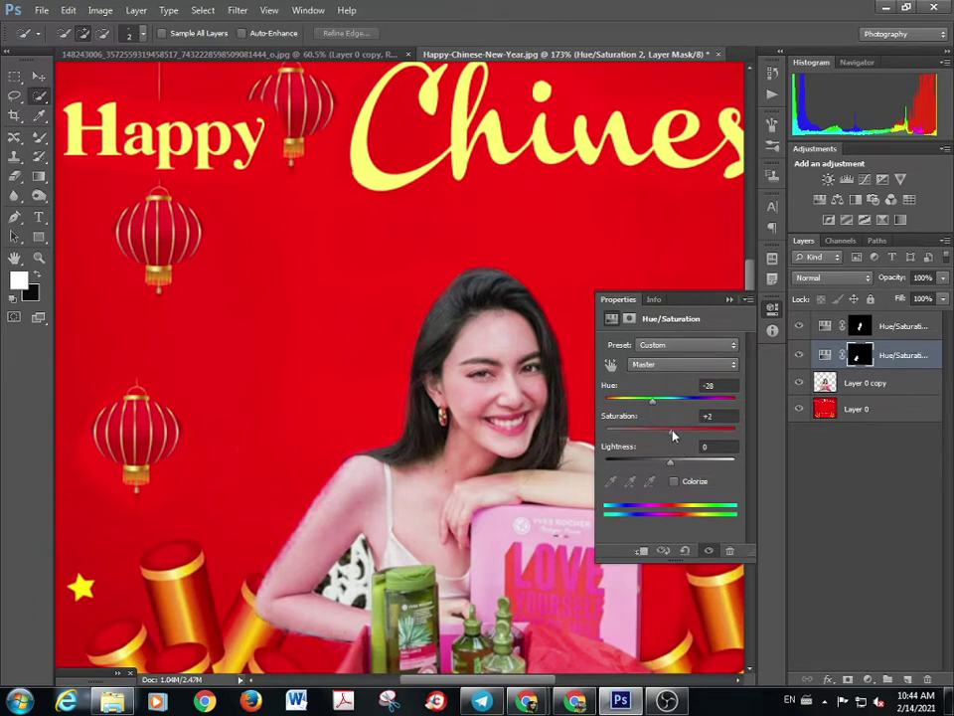
pyautogui.click(730, 298)
# Try to cover the woman's shoulder and upper arm with skin sampled from her chest, using a 15 px Clone Stamp in Color Burn mode
pyautogui.hotkey('ctrl', '-')
pyautogui.hotkey('ctrl', '+')
pyautogui.hotkey('ctrl', '+')
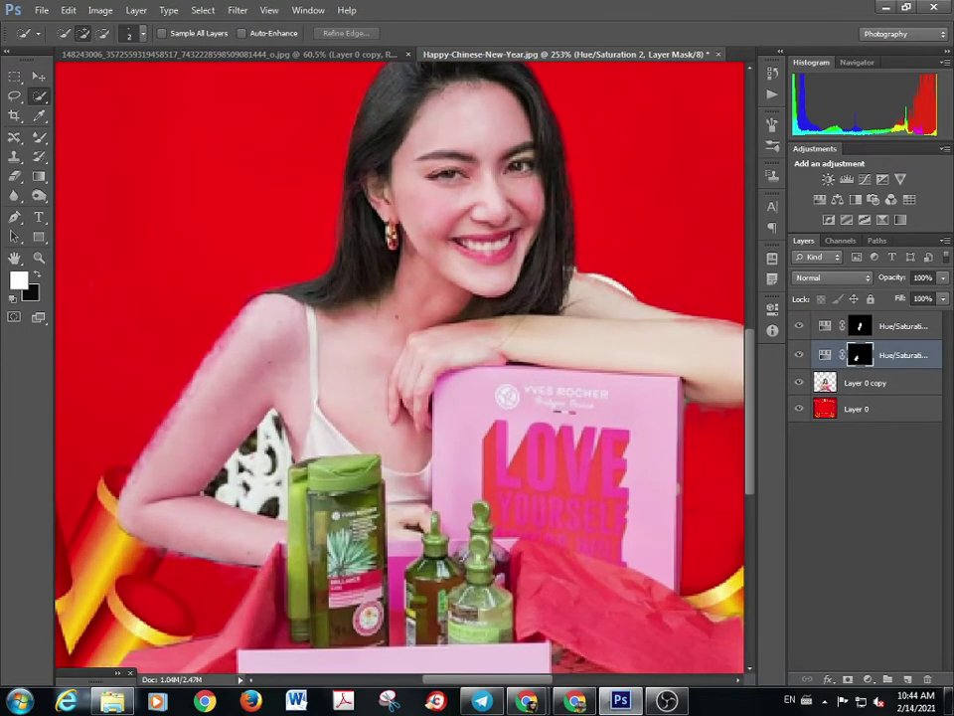
pyautogui.click(15, 158)
pyautogui.click(15, 158)
pyautogui.click(83, 154)
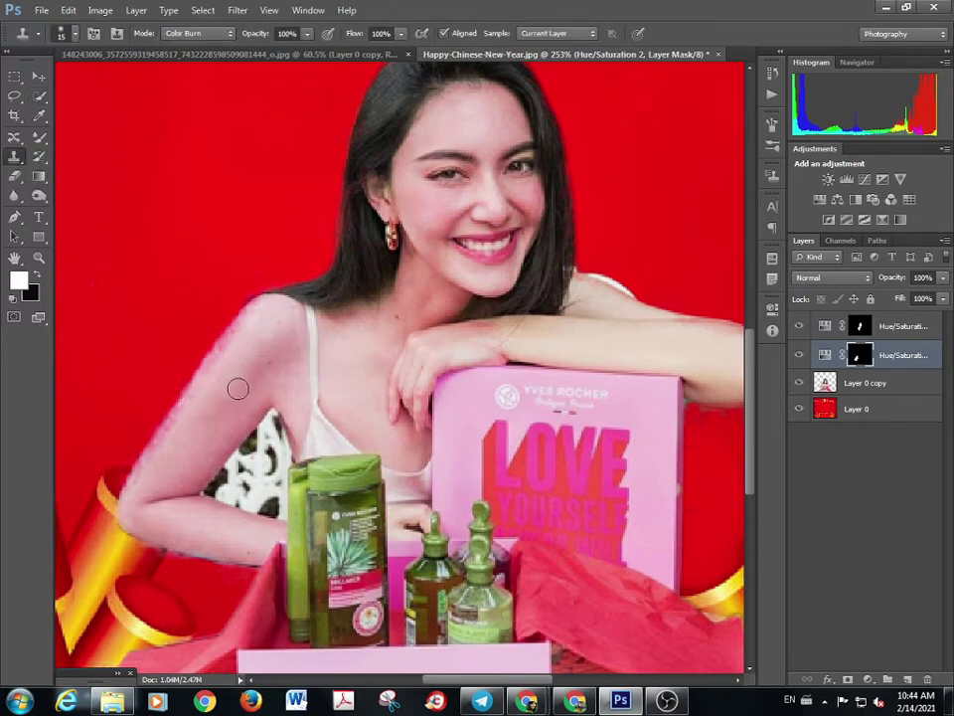
pyautogui.keyDown('alt'); pyautogui.click(355, 354); pyautogui.keyUp('alt')
pyautogui.click(349, 346)
pyautogui.click(330, 324)
pyautogui.click(334, 352)
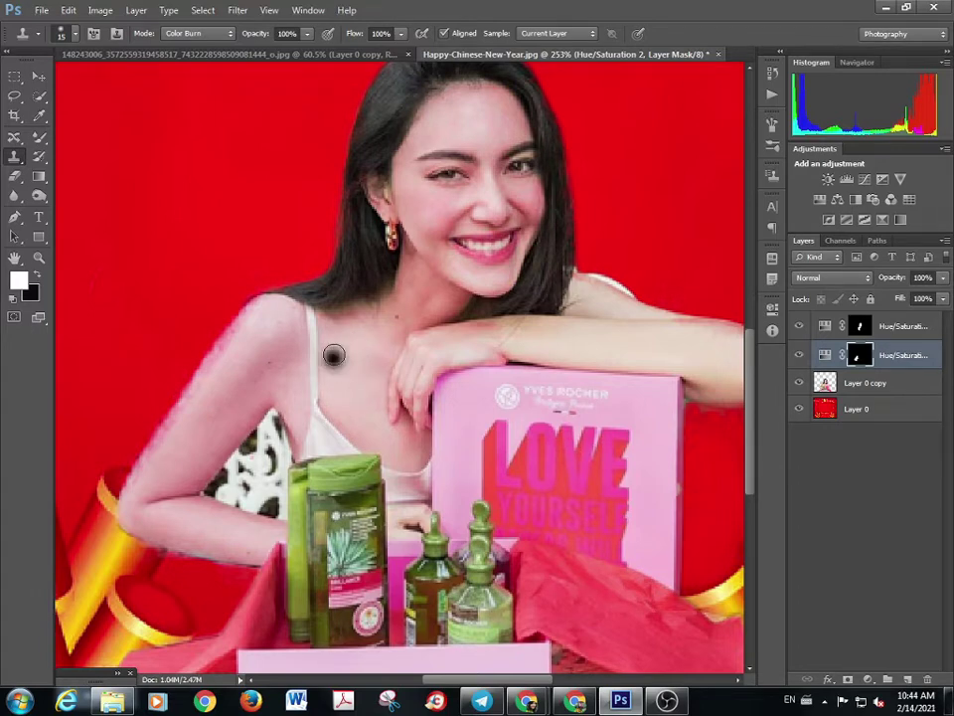
pyautogui.click(343, 362)
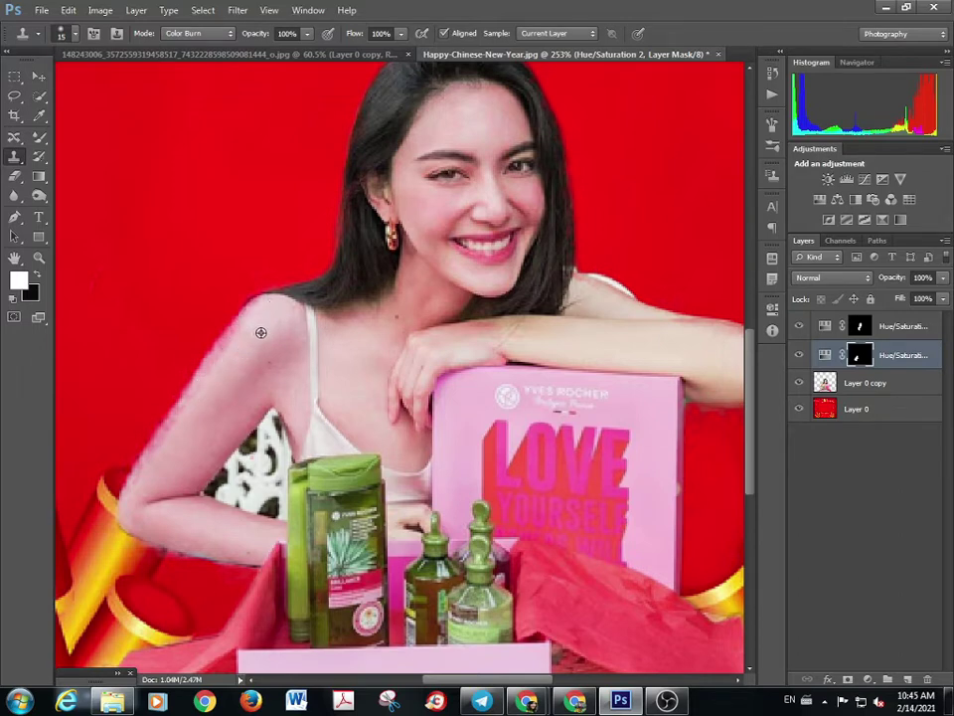
pyautogui.click(383, 386)
pyautogui.keyDown('alt'); pyautogui.click(354, 361); pyautogui.keyUp('alt')
pyautogui.moveTo(265, 337)
pyautogui.mouseDown()
pyautogui.moveTo(250, 334)
pyautogui.moveTo(225, 359)
pyautogui.moveTo(181, 436)
pyautogui.mouseUp()
# Retouch the woman's shoulder and upper arm on Layer 0 copy with an 8 px Spot Healing Brush in Darken mode
pyautogui.click(15, 136)
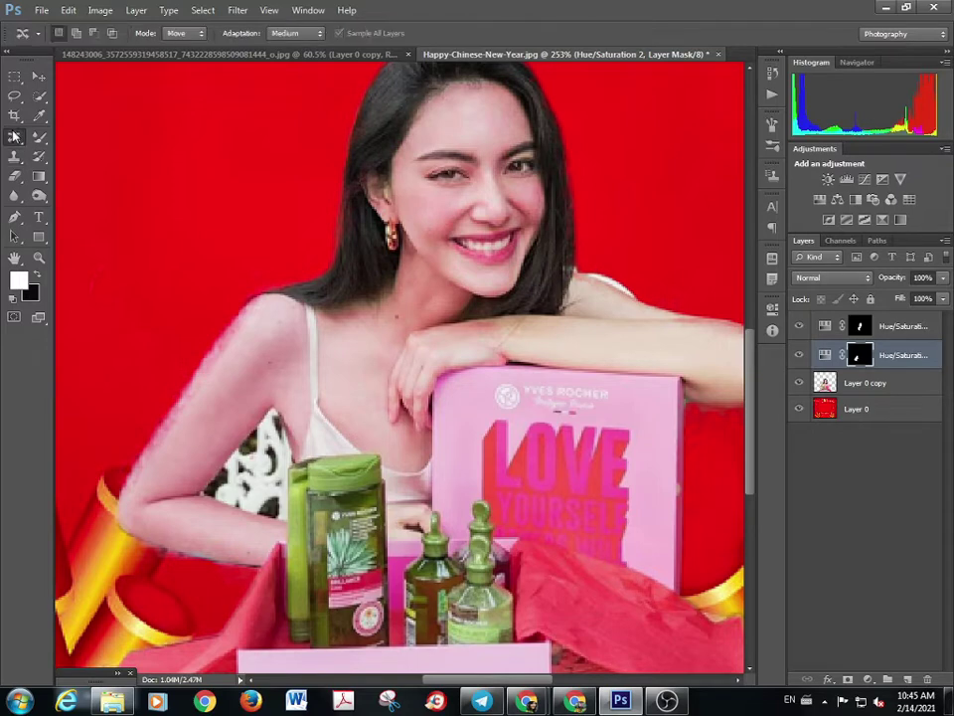
pyautogui.click(87, 136)
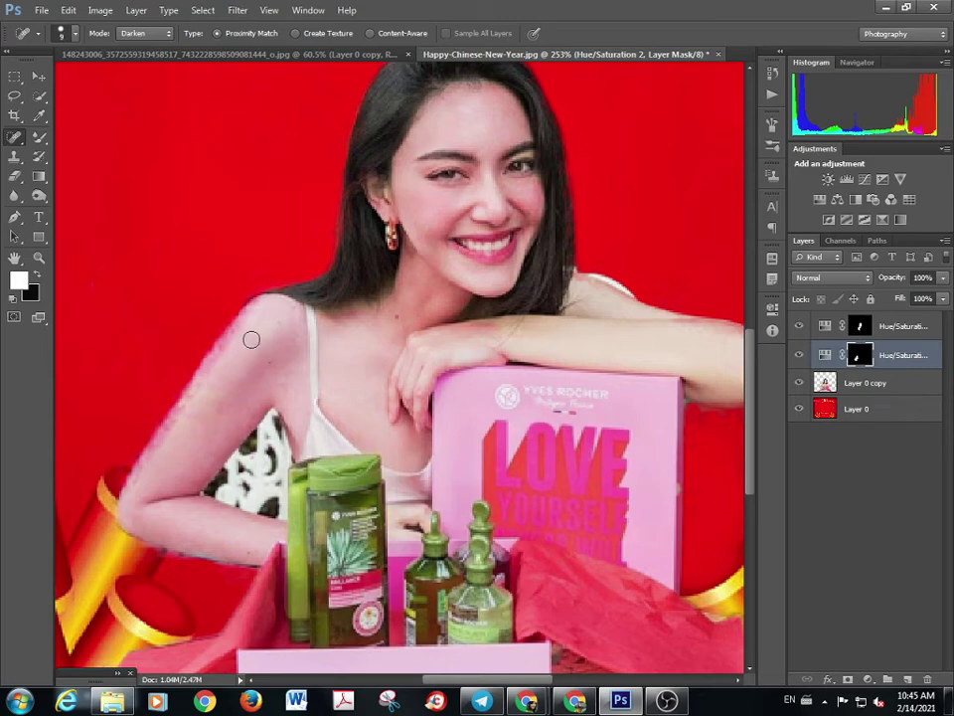
pyautogui.scroll(4, 251, 340)
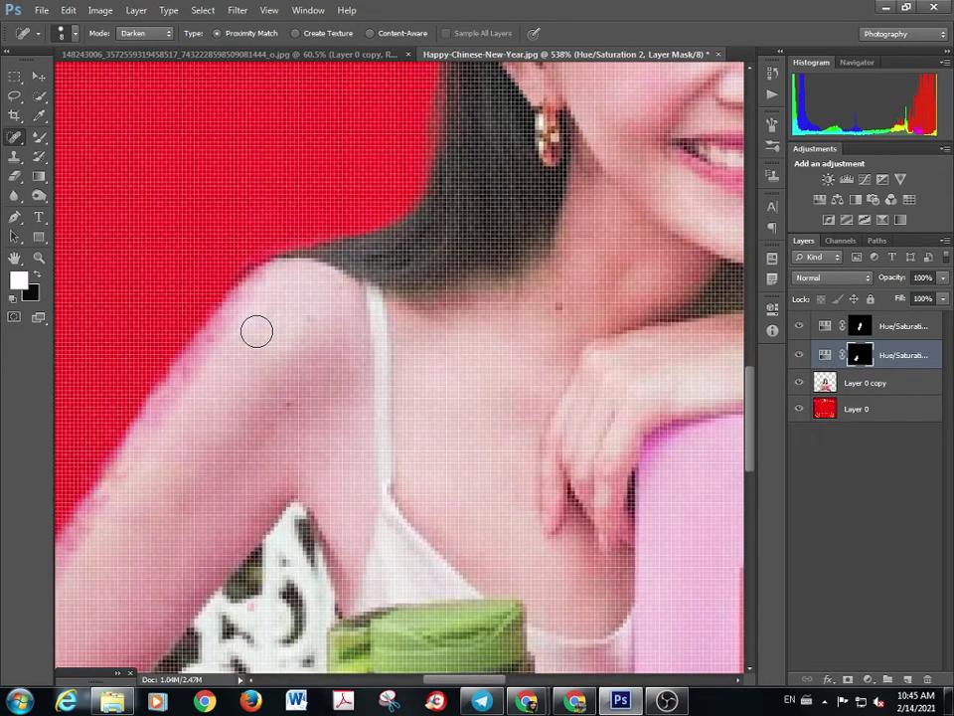
pyautogui.scroll(-2, 255, 335)
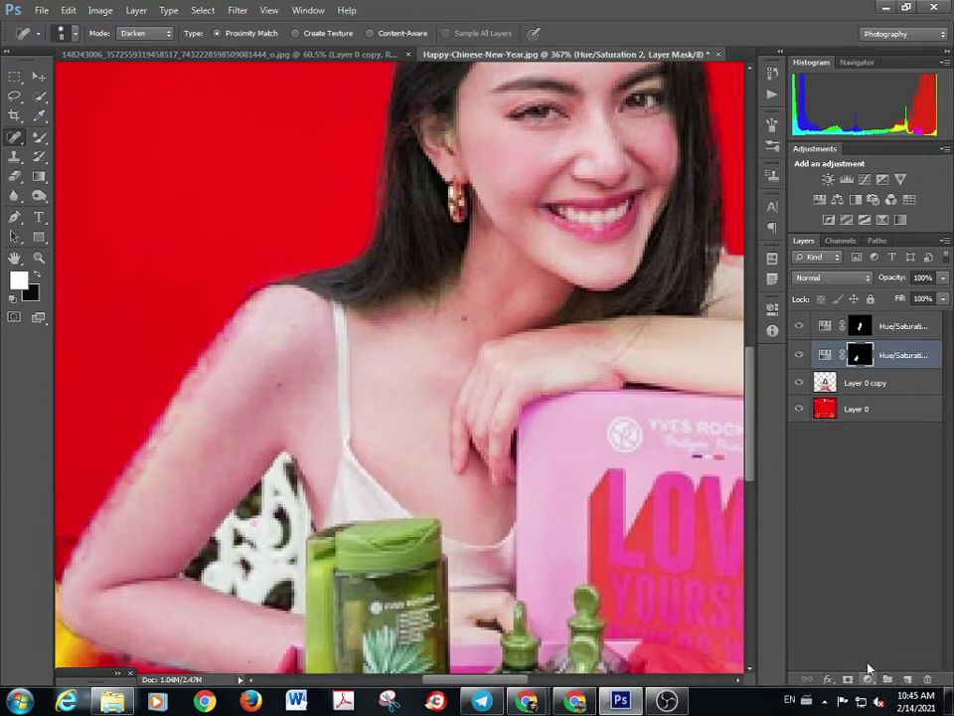
pyautogui.scroll(-4, 557, 389)
pyautogui.scroll(3, 558, 388)
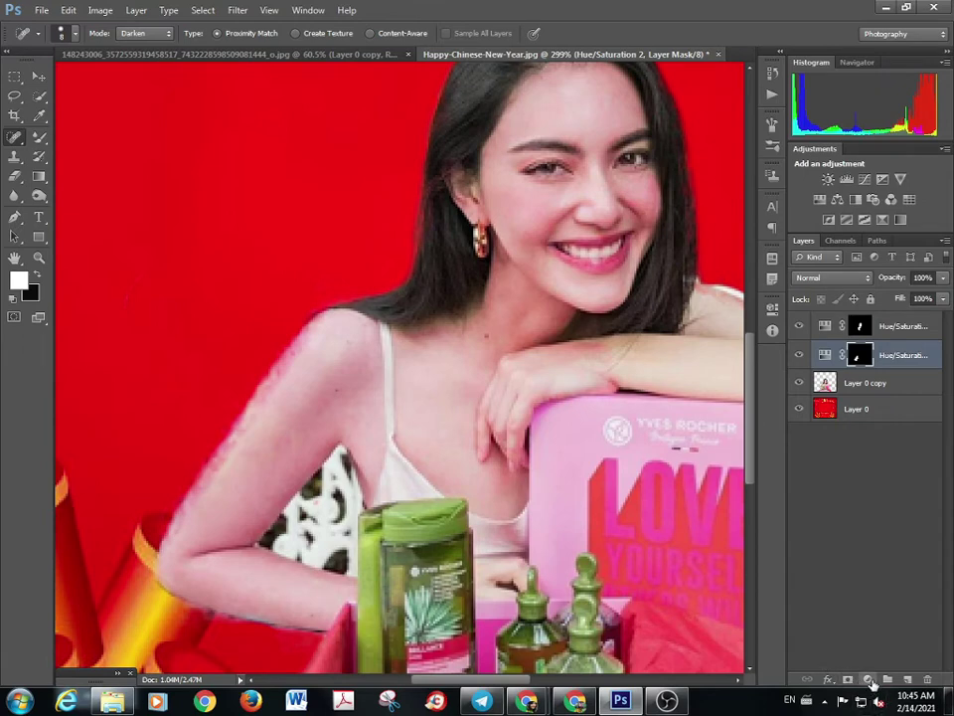
pyautogui.click(860, 387)
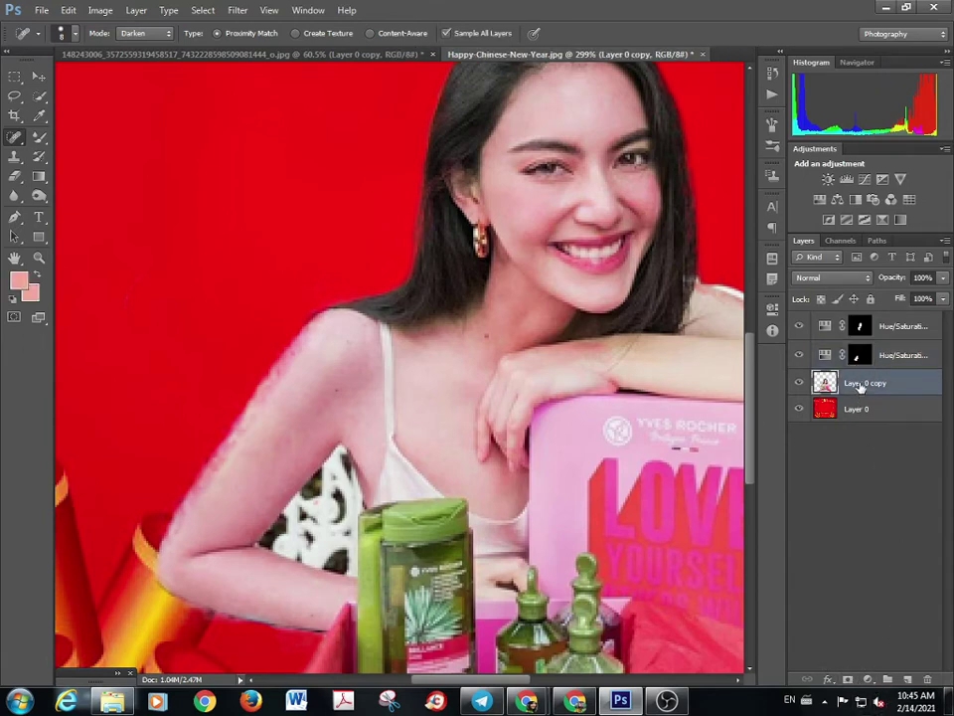
pyautogui.moveTo(325, 376); pyautogui.dragTo(282, 420)
pyautogui.moveTo(322, 326)
pyautogui.mouseDown()
pyautogui.moveTo(286, 374)
pyautogui.moveTo(298, 370)
pyautogui.moveTo(286, 373)
pyautogui.mouseUp()
pyautogui.moveTo(341, 318)
pyautogui.mouseDown()
pyautogui.moveTo(313, 403)
pyautogui.moveTo(340, 370)
pyautogui.moveTo(252, 408)
pyautogui.mouseUp()
pyautogui.click(346, 352)
pyautogui.click(367, 343)
# Try to spot-heal the woman's upper arm on the lower Hue/Saturation adjustment layer
pyautogui.hotkey('alt', ']')
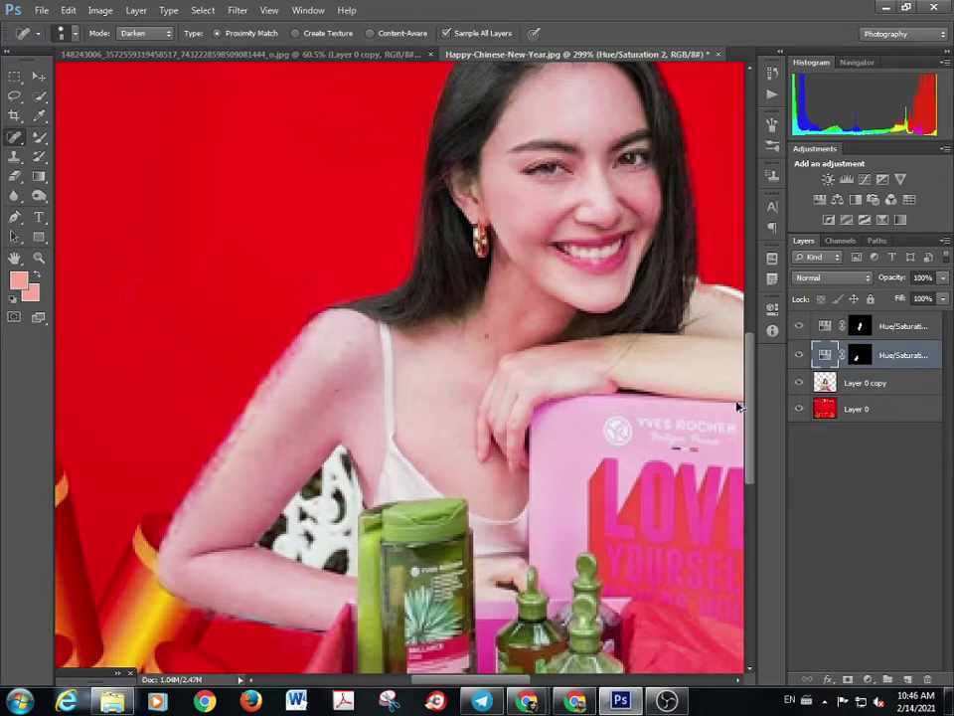
pyautogui.scroll(-5, 571, 482)
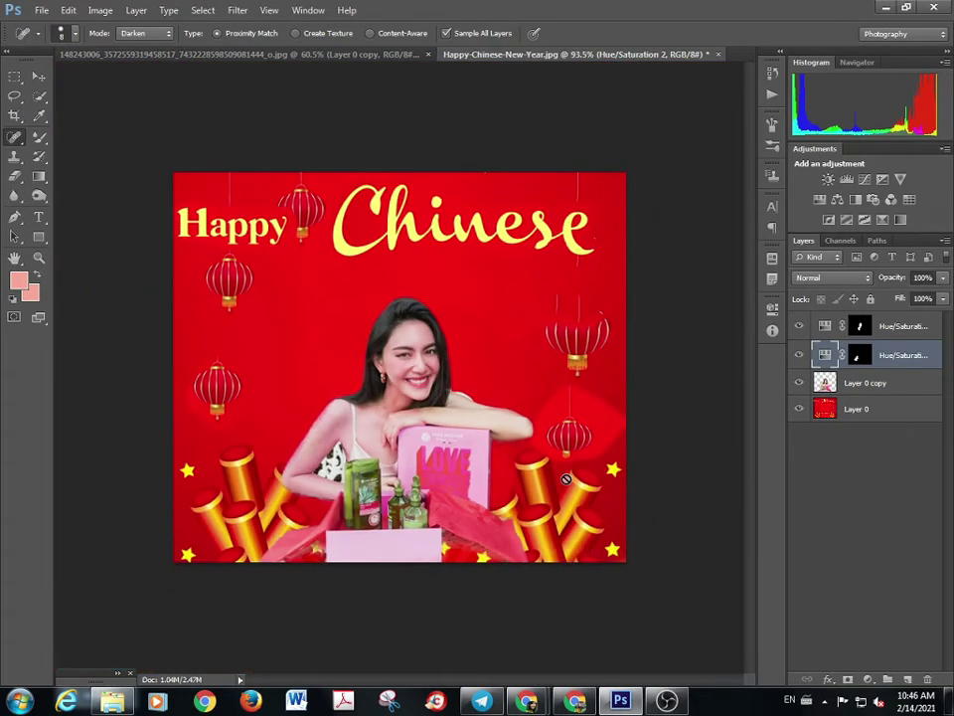
pyautogui.scroll(2, 565, 479)
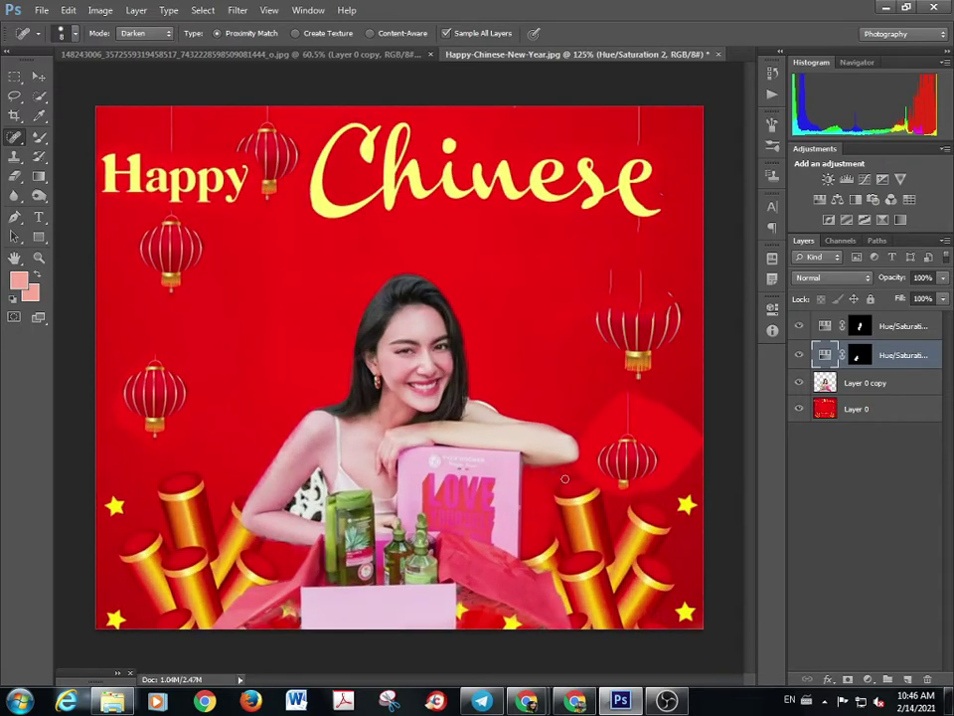
pyautogui.scroll(1, 564, 479)
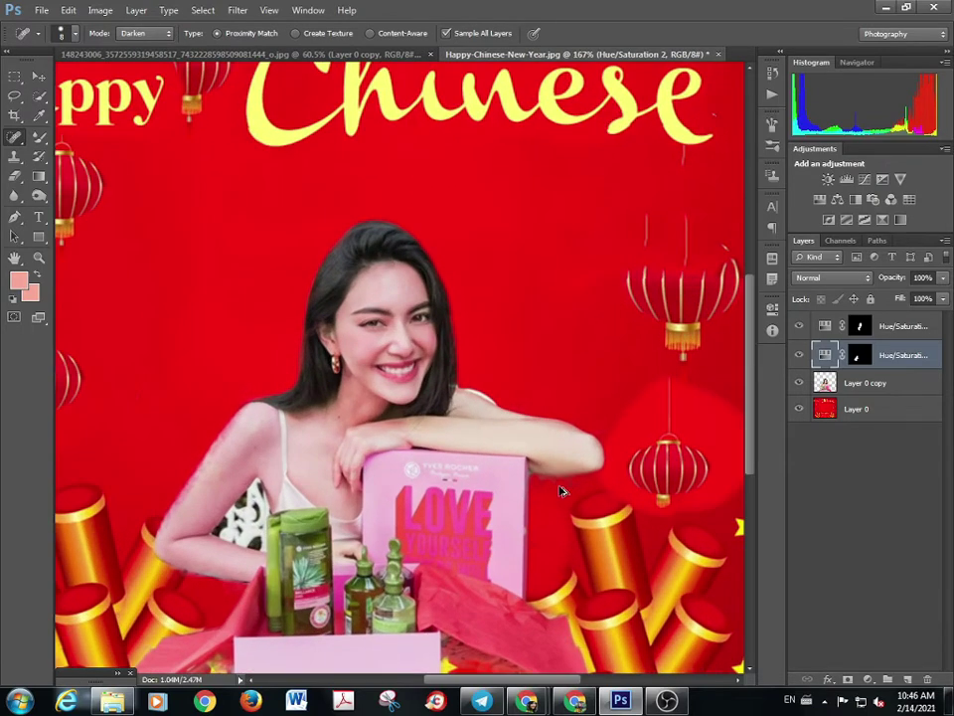
pyautogui.click(231, 456)
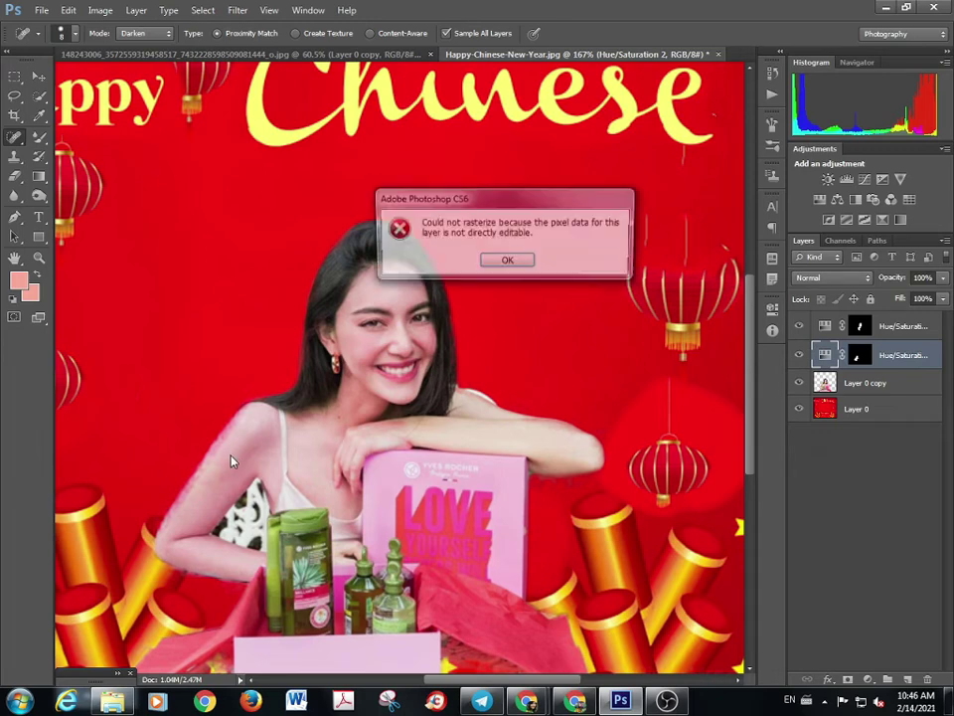
pyautogui.click(507, 259)
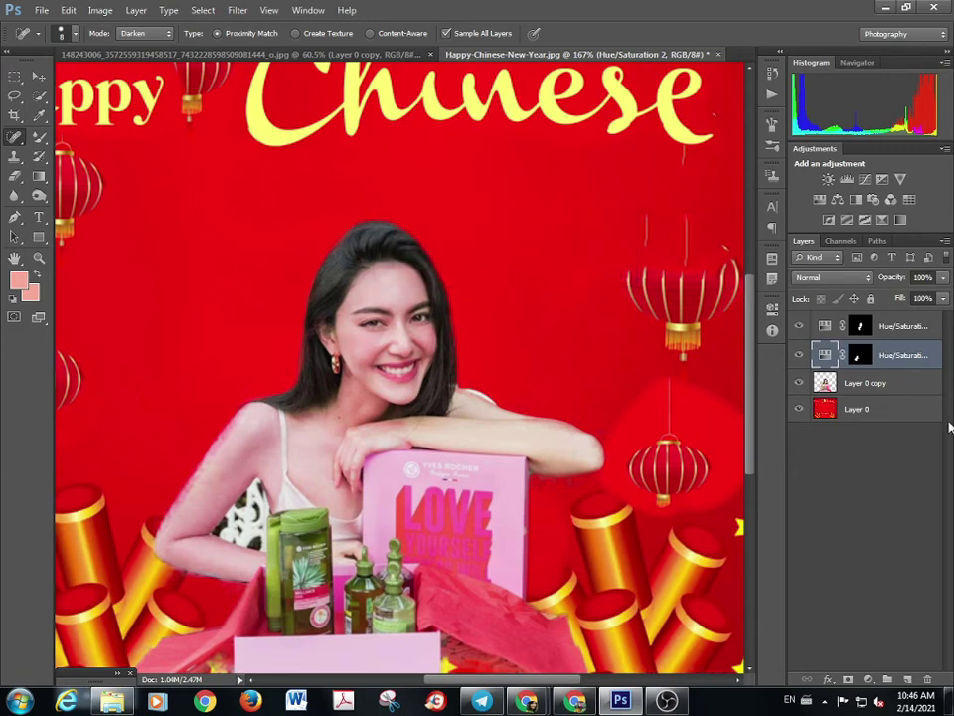
# Spot-heal small areas of the woman's upper arm on Layer 0 copy
pyautogui.click(865, 385)
pyautogui.click(235, 456)
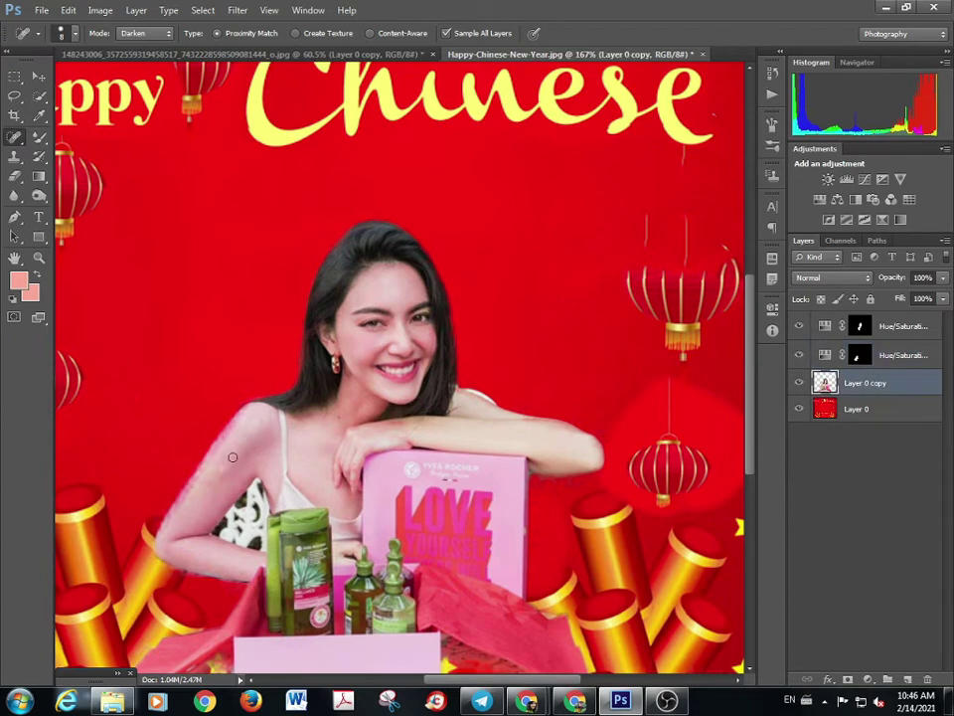
pyautogui.click(239, 447)
# Set the Spot Healing Brush to Screen mode and retouch the outer edge of the woman's bent arm on Layer 0 copy
pyautogui.hotkey('alt', ']')
pyautogui.click(152, 34)
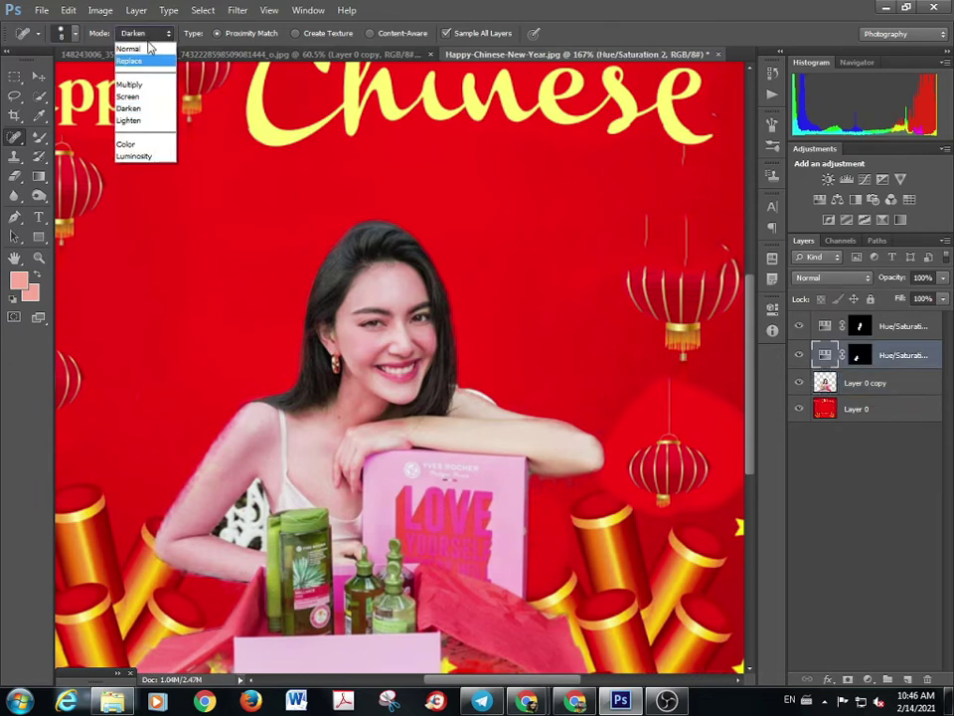
pyautogui.click(126, 96)
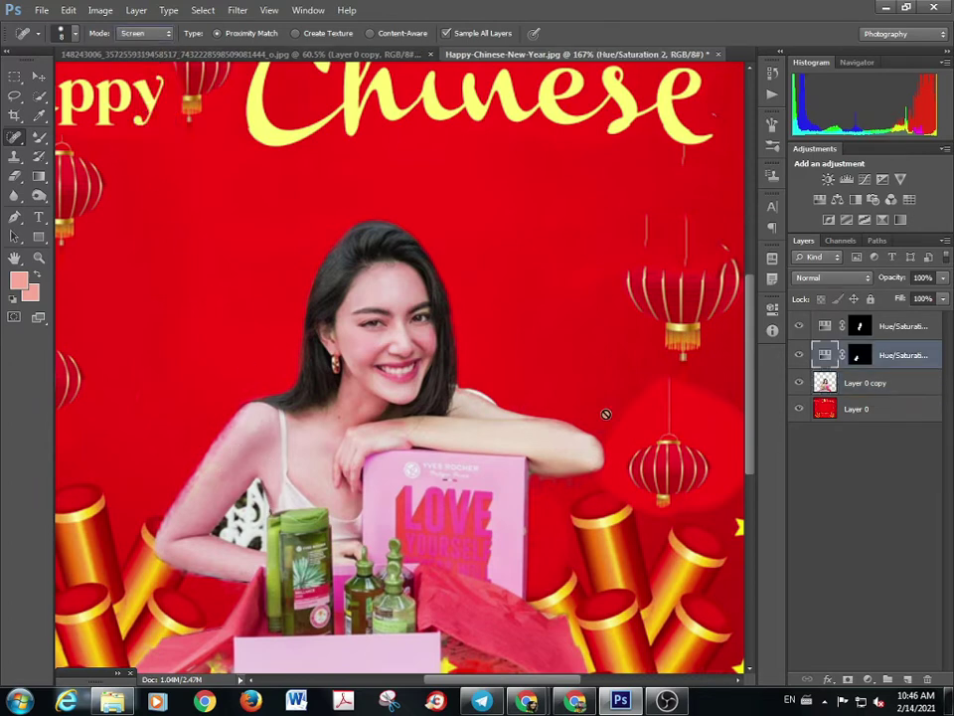
pyautogui.hotkey('alt', '[')
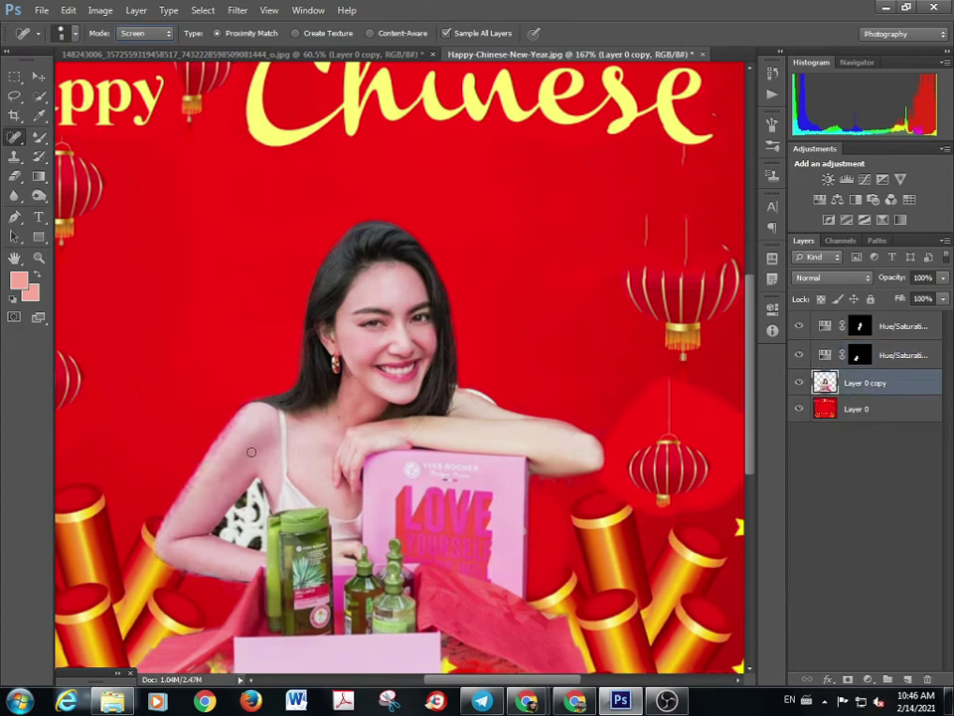
pyautogui.moveTo(250, 436)
pyautogui.mouseDown()
pyautogui.moveTo(241, 443)
pyautogui.moveTo(260, 453)
pyautogui.moveTo(259, 442)
pyautogui.moveTo(225, 484)
pyautogui.mouseUp()
pyautogui.moveTo(222, 466); pyautogui.dragTo(220, 466)
pyautogui.moveTo(186, 511)
pyautogui.mouseDown()
pyautogui.moveTo(207, 491)
pyautogui.moveTo(220, 449)
pyautogui.moveTo(224, 457)
pyautogui.mouseUp()
pyautogui.moveTo(228, 466)
pyautogui.mouseDown()
pyautogui.moveTo(188, 503)
pyautogui.moveTo(227, 455)
pyautogui.mouseUp()
# Try adjusting the mask density of the arm's Hue/Saturation layer, and close the mask settings
pyautogui.doubleClick(860, 355)
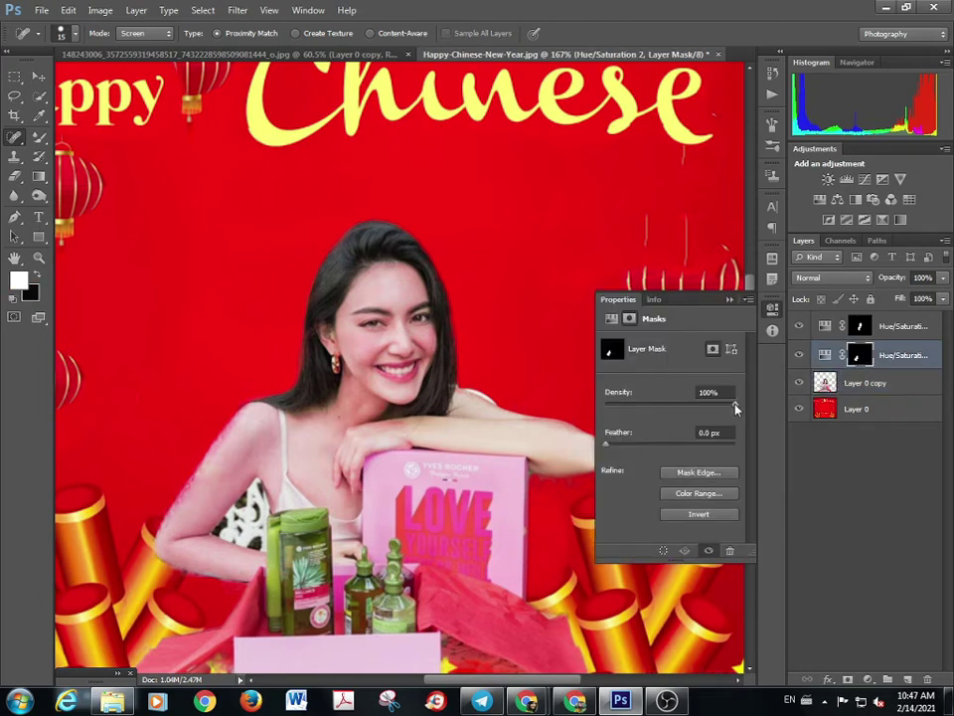
pyautogui.moveTo(735, 403)
pyautogui.mouseDown()
pyautogui.moveTo(691, 409)
pyautogui.moveTo(737, 410)
pyautogui.mouseUp()
pyautogui.click(730, 299)
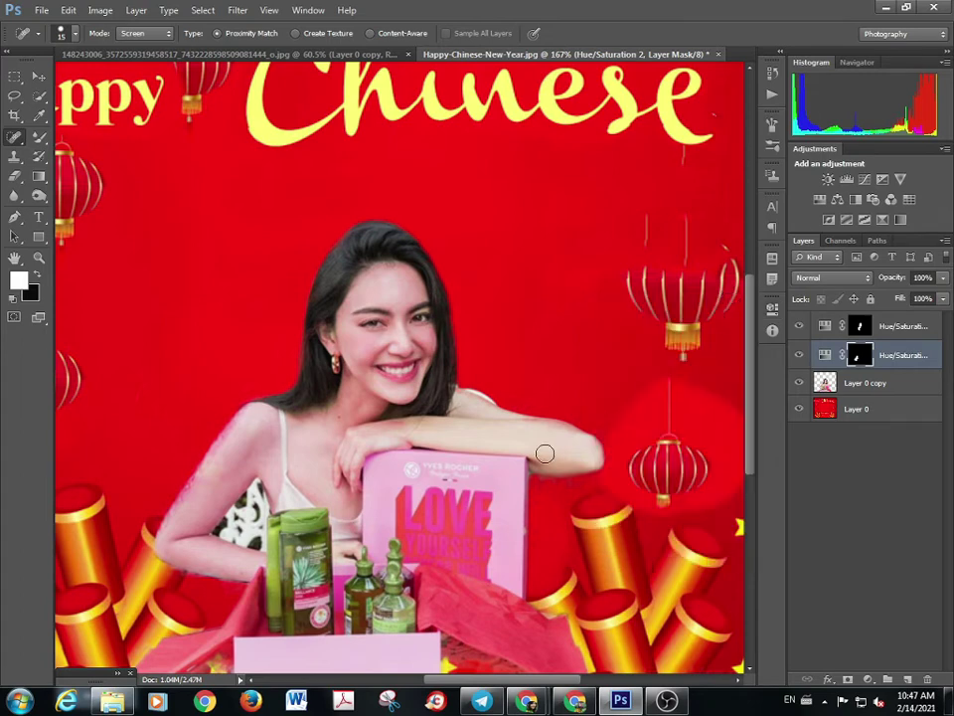
pyautogui.scroll(2, 545, 454)
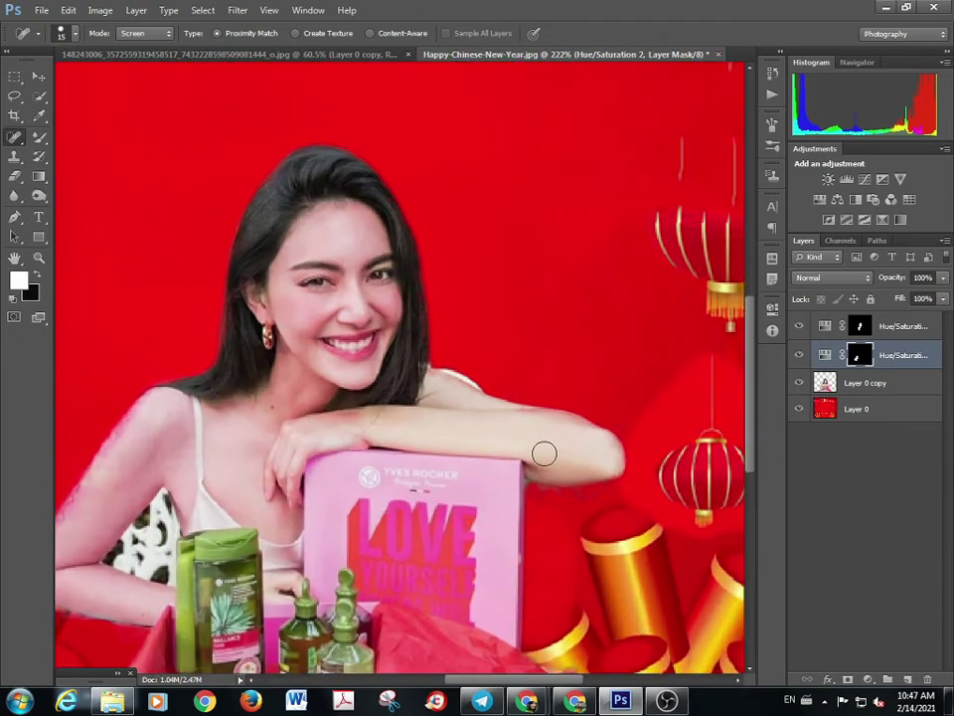
pyautogui.scroll(-2, 545, 453)
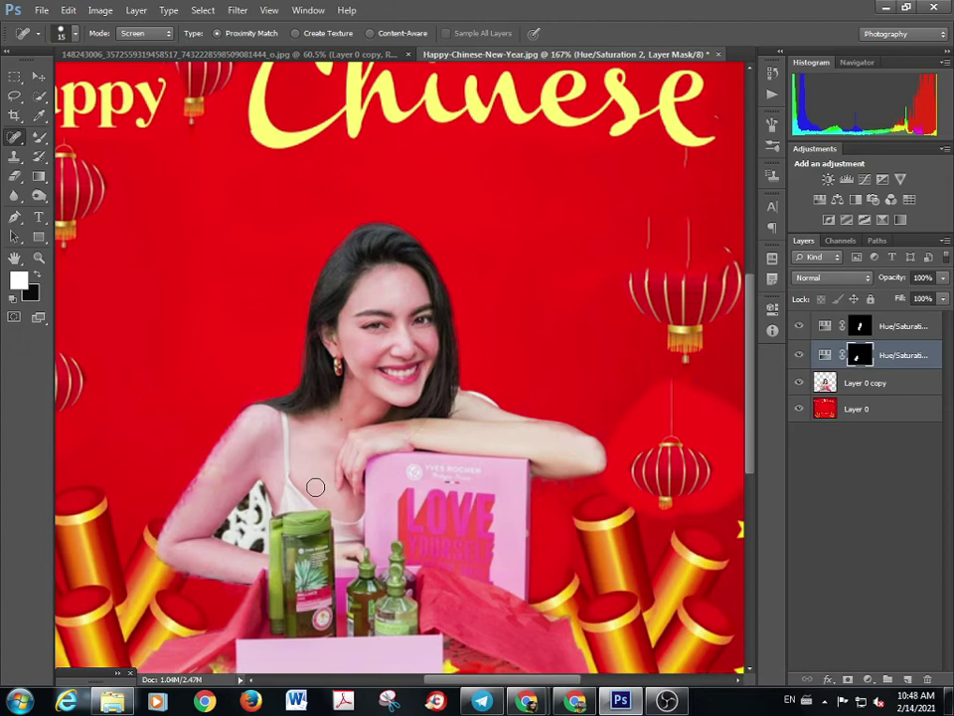
# Flatten the image into a single background and add a new empty layer above it
pyautogui.scroll(-5, 315, 487)
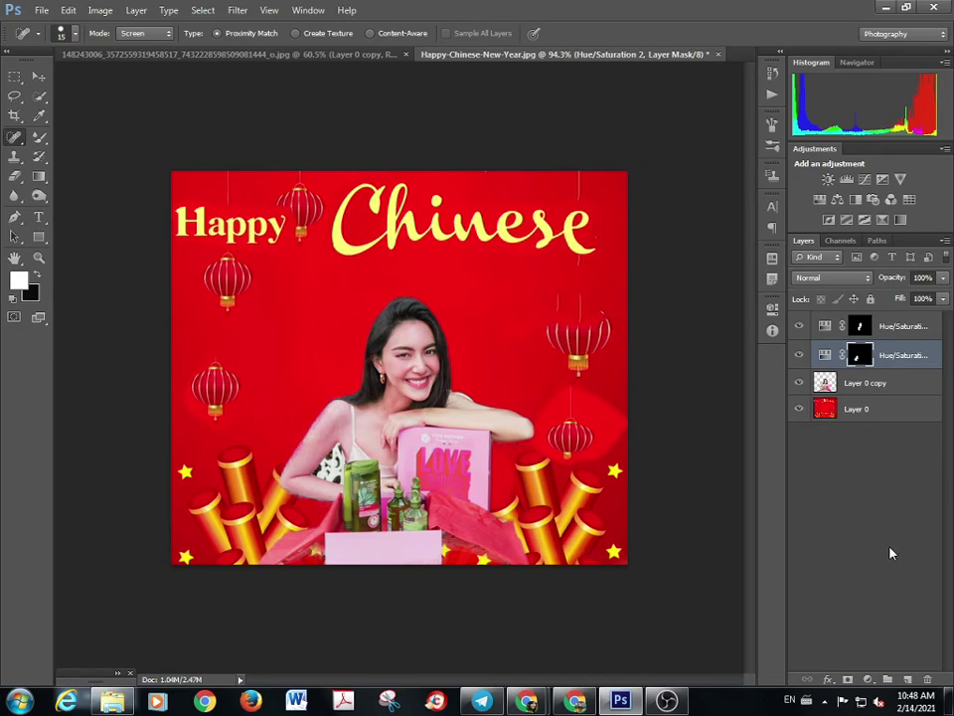
pyautogui.rightClick(866, 357)
pyautogui.click(847, 572)
pyautogui.hotkey('ctrl', '2')
pyautogui.rightClick(868, 383)
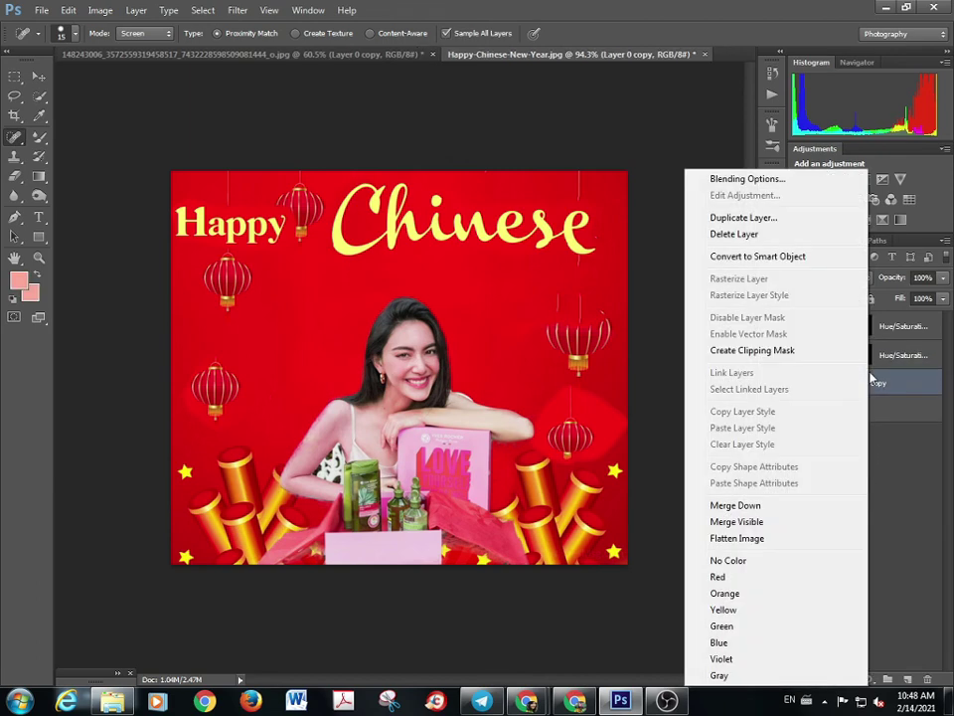
pyautogui.click(757, 538)
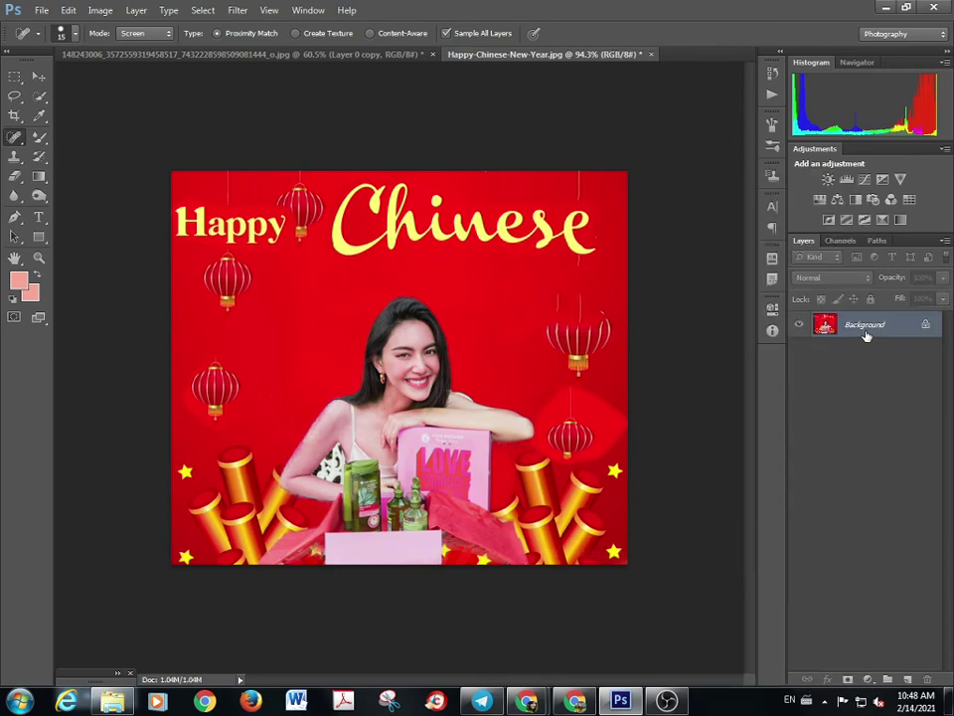
pyautogui.hotkey('ctrl', 'shift', 'alt', 'n')
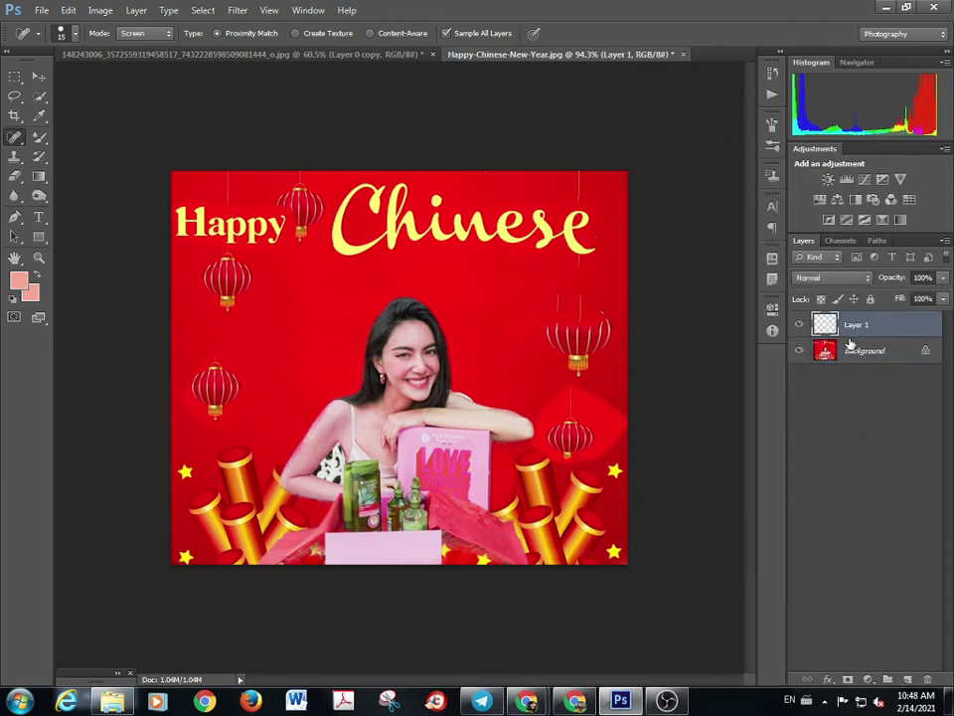
# Try to select the woman's shoulder and bent arm with a size 4 Quick Selection brush on Layer 1, and clear the selection
pyautogui.scroll(2, 297, 343)
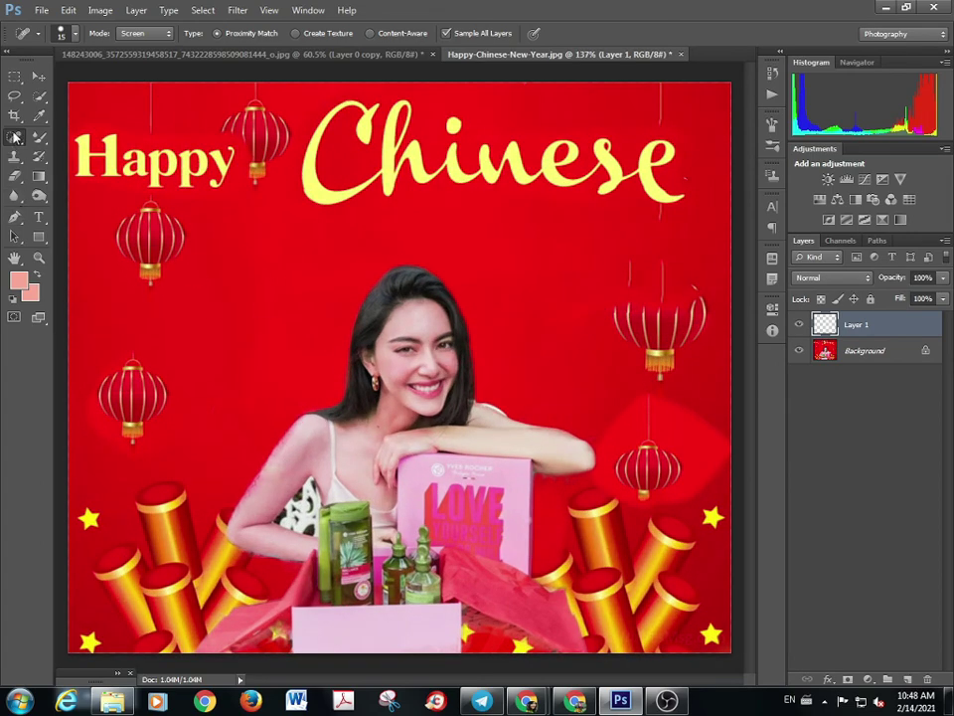
pyautogui.click(38, 95)
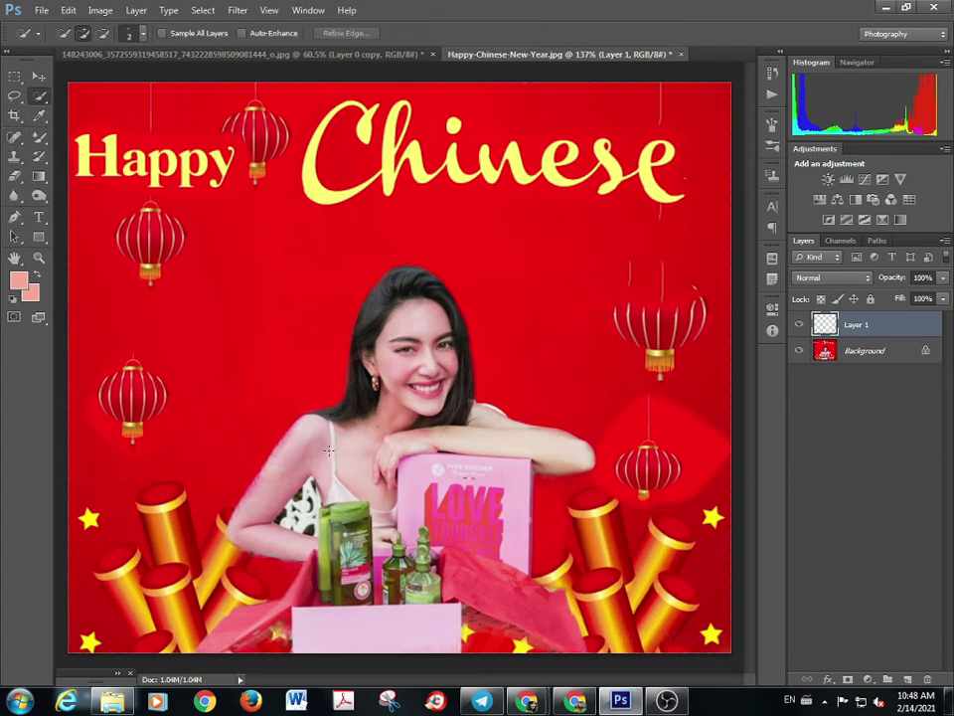
pyautogui.moveTo(313, 435)
pyautogui.mouseDown()
pyautogui.moveTo(264, 503)
pyautogui.moveTo(304, 431)
pyautogui.mouseUp()
pyautogui.scroll(3, 290, 447)
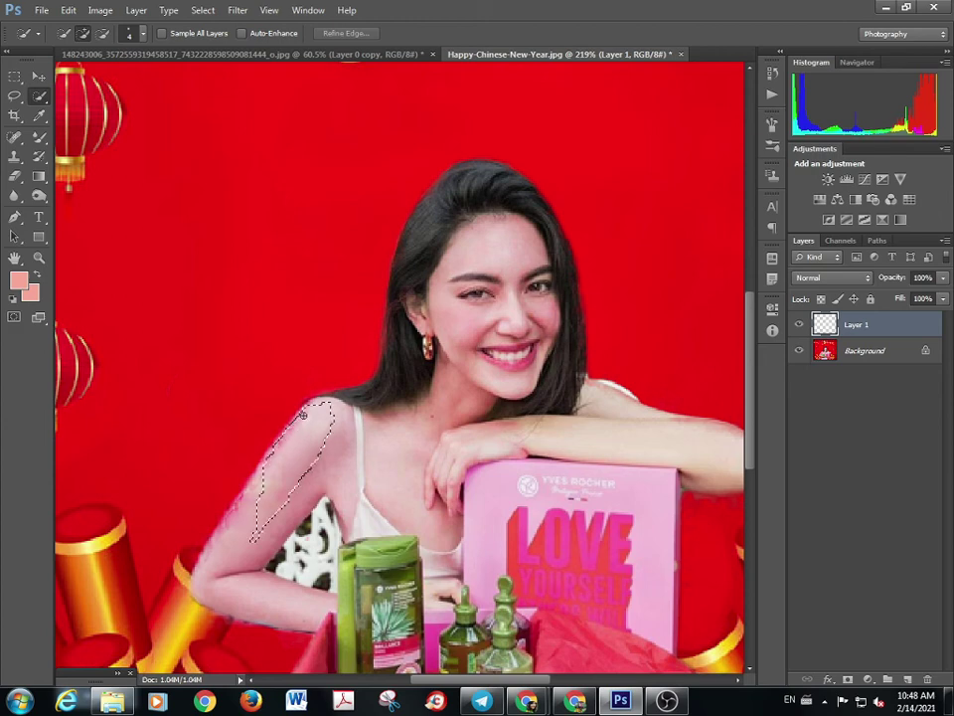
pyautogui.moveTo(320, 402)
pyautogui.mouseDown()
pyautogui.moveTo(364, 445)
pyautogui.moveTo(338, 482)
pyautogui.moveTo(348, 536)
pyautogui.moveTo(344, 489)
pyautogui.moveTo(297, 500)
pyautogui.moveTo(226, 569)
pyautogui.moveTo(277, 483)
pyautogui.moveTo(227, 538)
pyautogui.moveTo(274, 469)
pyautogui.moveTo(233, 514)
pyautogui.moveTo(193, 590)
pyautogui.moveTo(211, 549)
pyautogui.moveTo(198, 583)
pyautogui.moveTo(300, 620)
pyautogui.moveTo(248, 617)
pyautogui.moveTo(196, 595)
pyautogui.moveTo(325, 610)
pyautogui.moveTo(349, 549)
pyautogui.mouseUp()
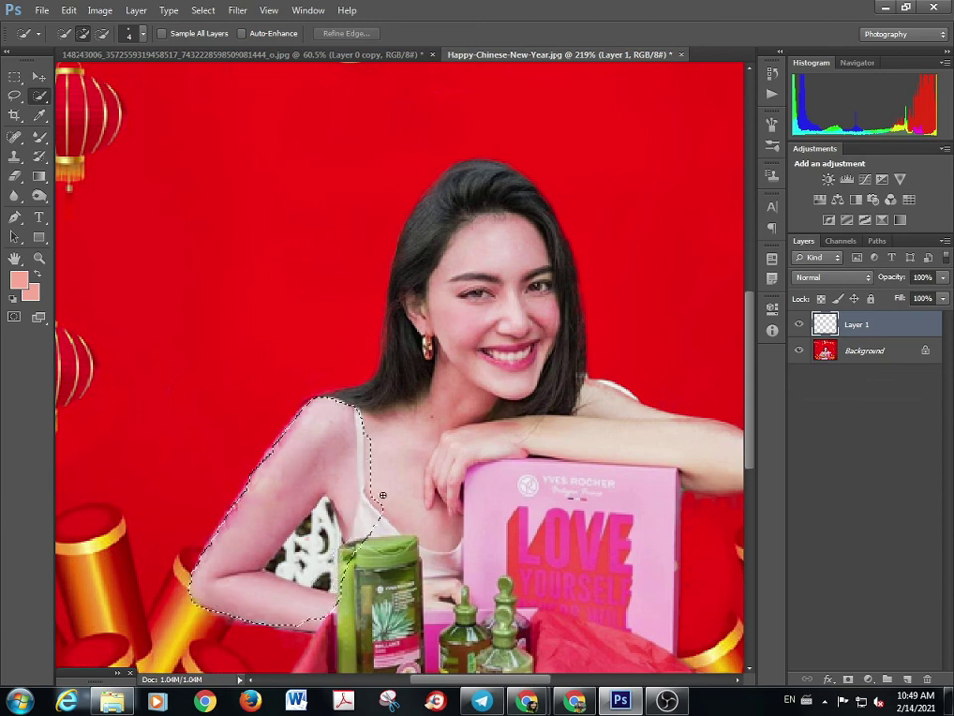
pyautogui.hotkey('ctrl', 'd')
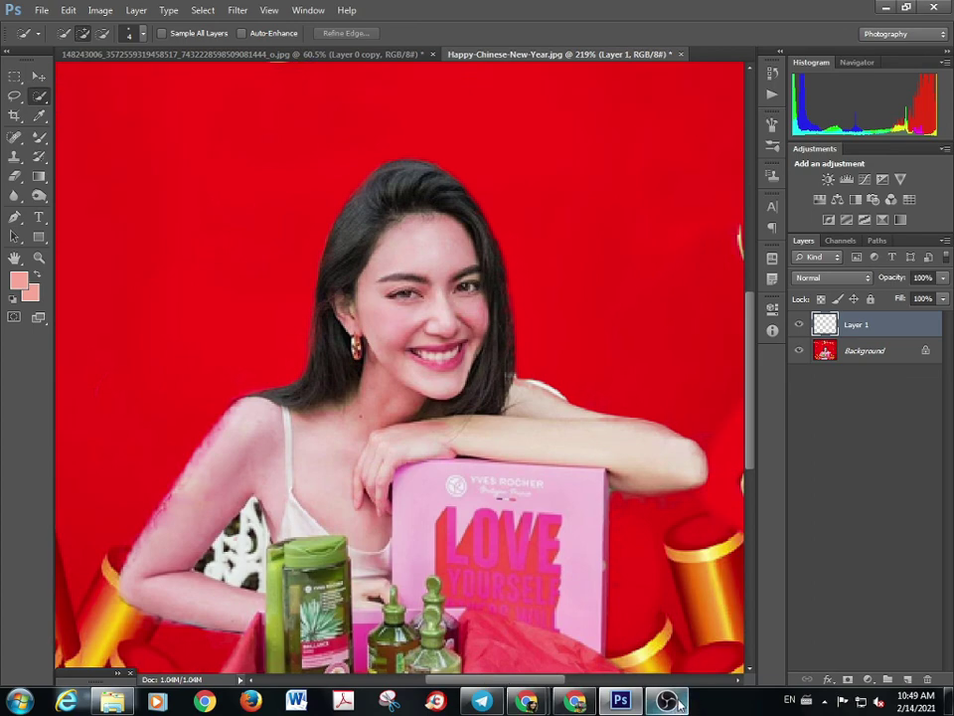
pyautogui.click(671, 702)
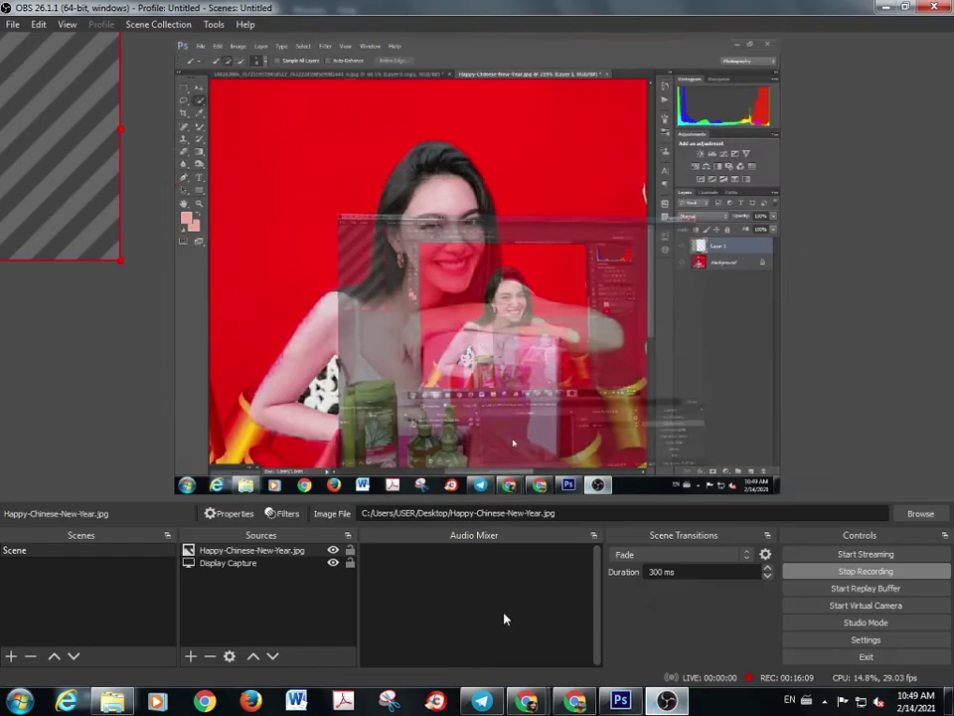
pyautogui.click(670, 701)
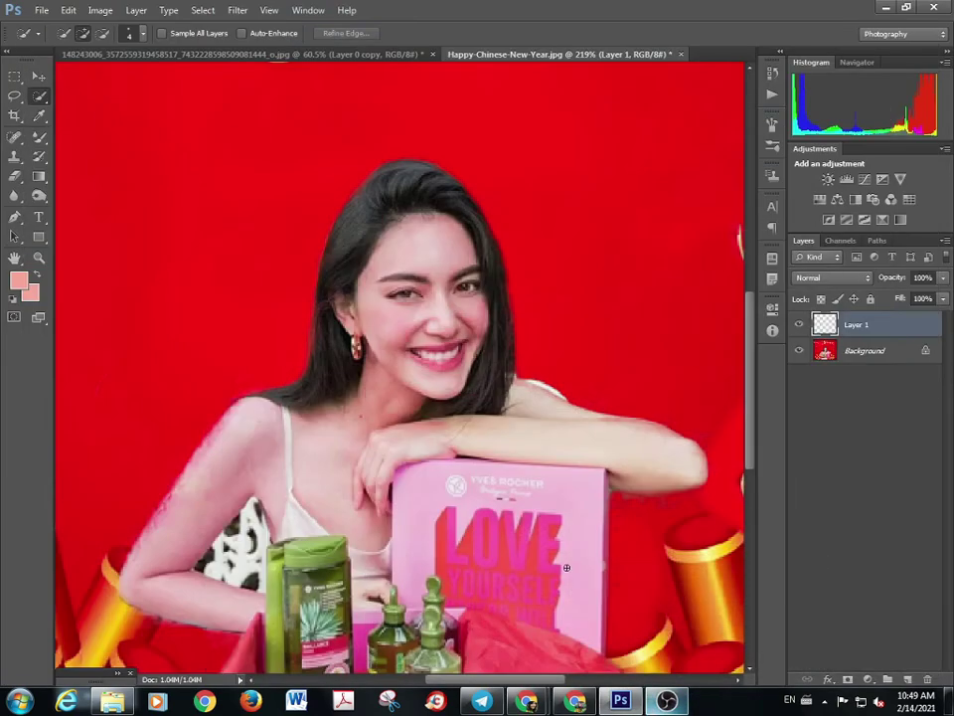
pyautogui.scroll(-2, 522, 483)
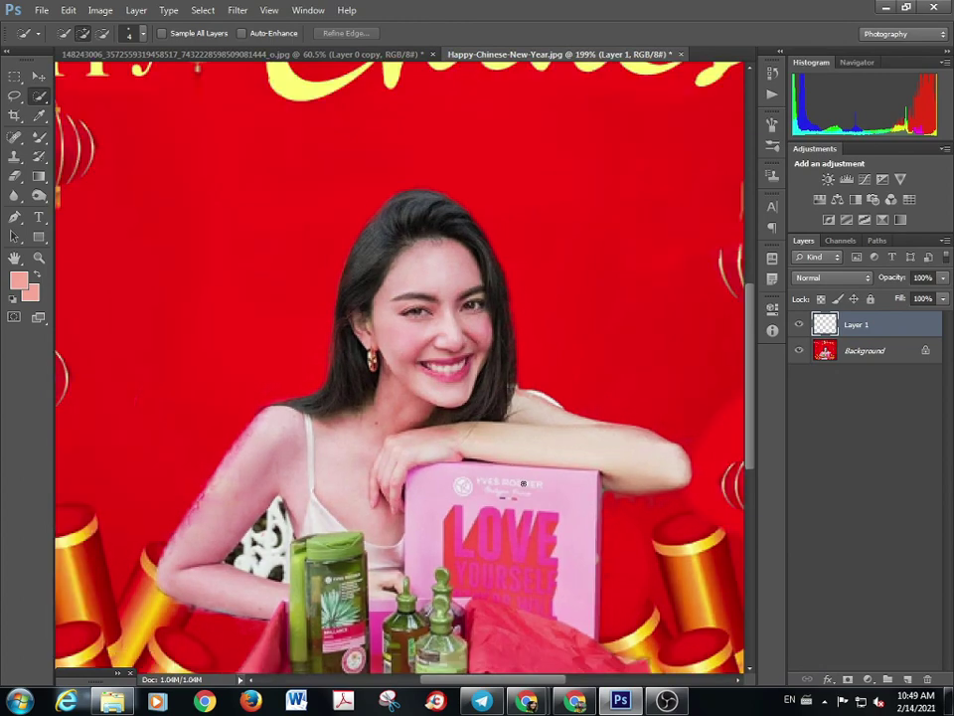
pyautogui.scroll(4, 523, 483)
pyautogui.moveTo(750, 385); pyautogui.dragTo(752, 340)
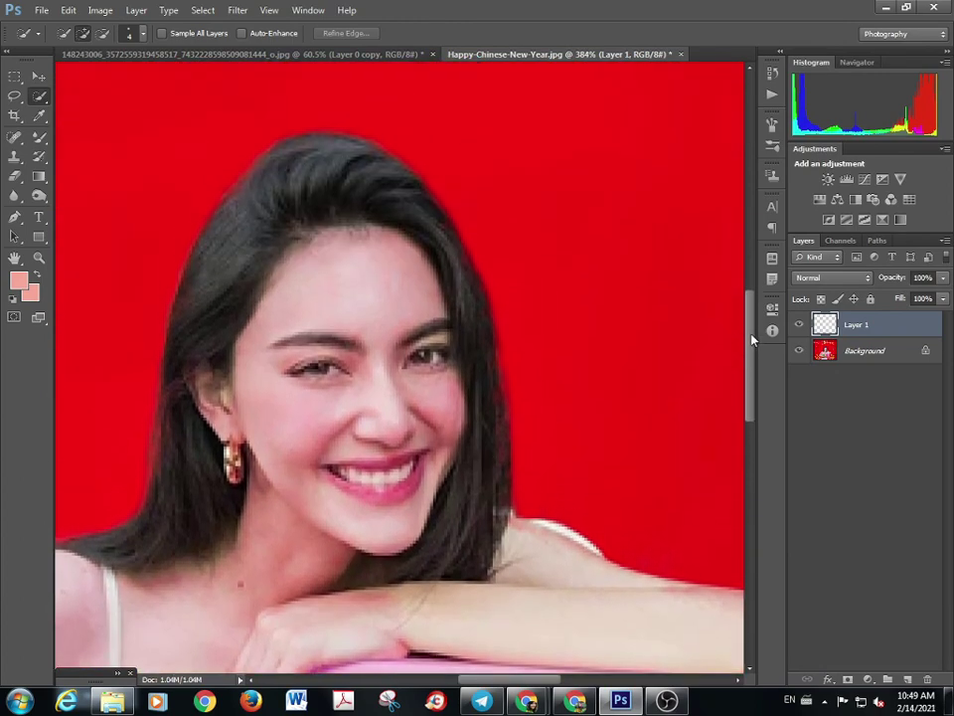
pyautogui.scroll(-4, 463, 369)
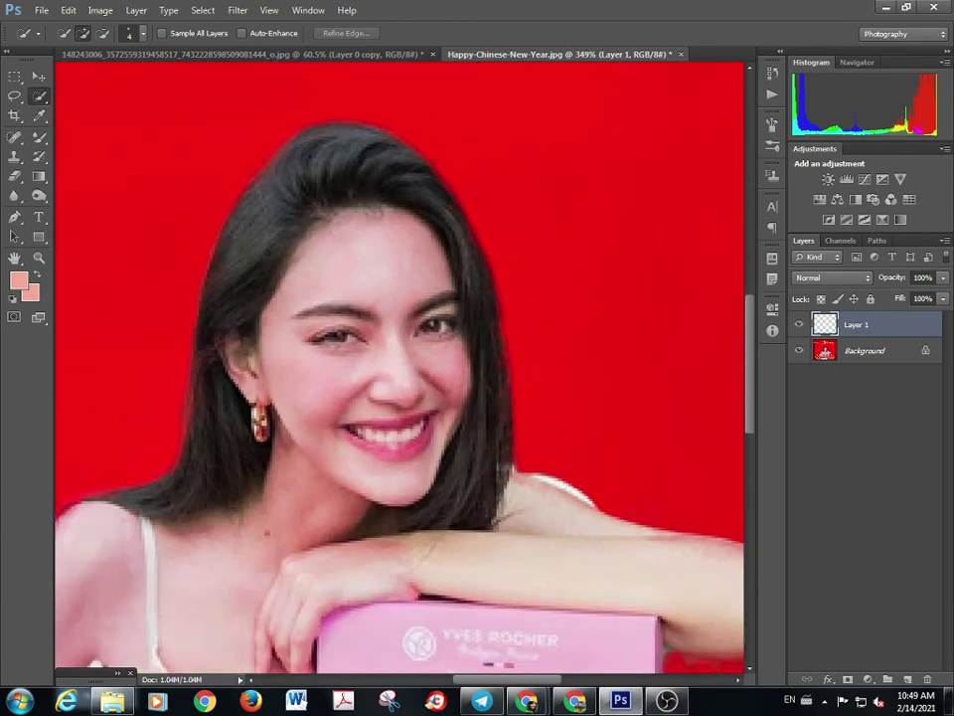
pyautogui.scroll(-3, 463, 369)
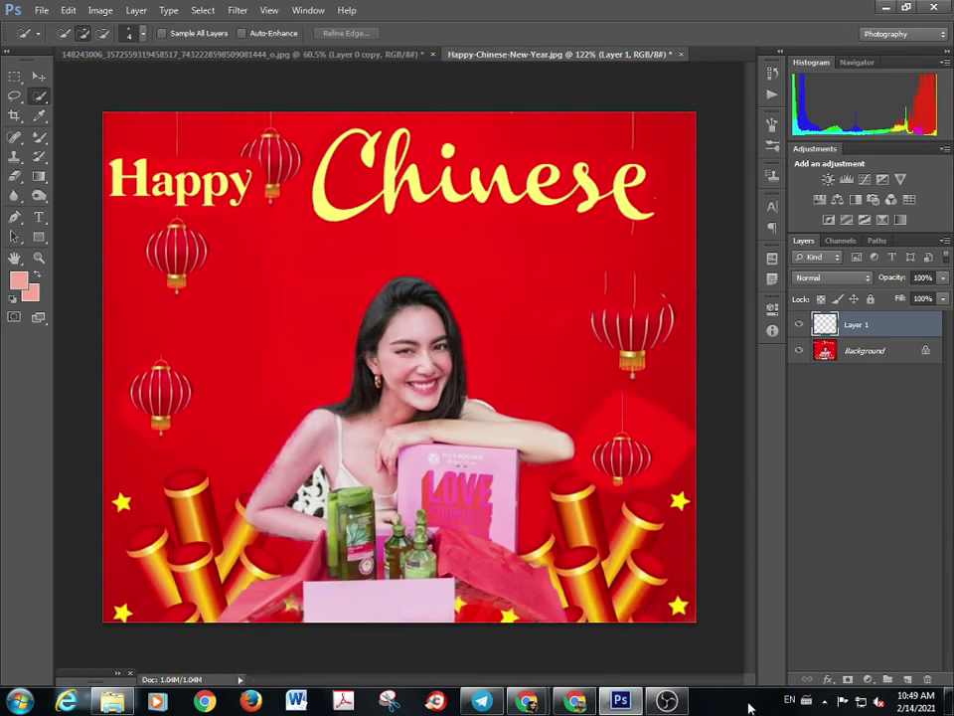
pyautogui.click(667, 701)
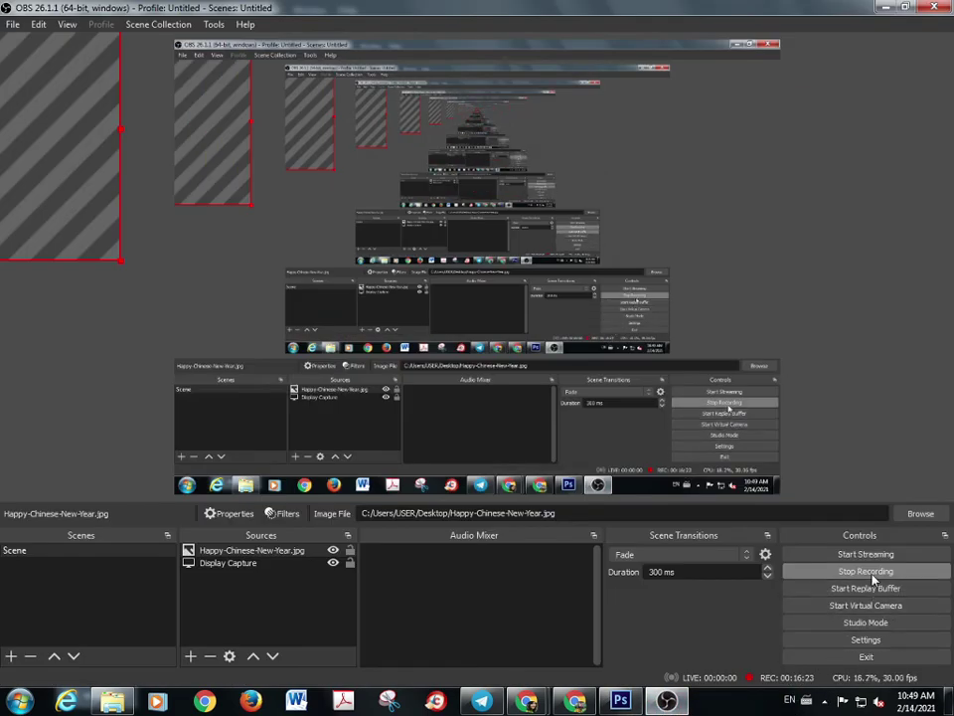